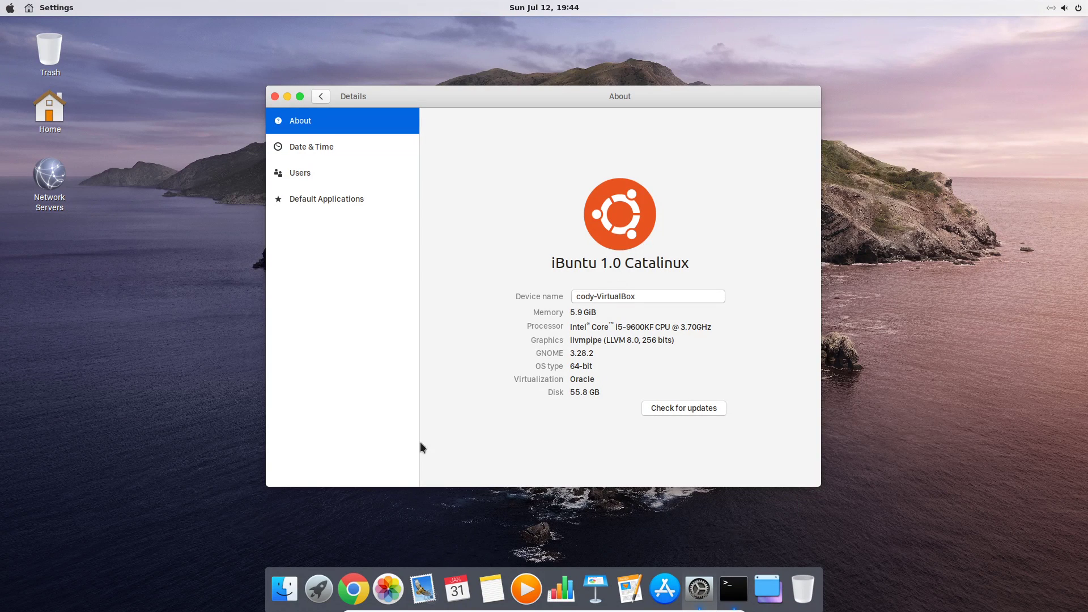
In Chrome, open the iBuntu upgrade instructions page and follow its link to the Update Tool GitHub repository
click(353, 589)
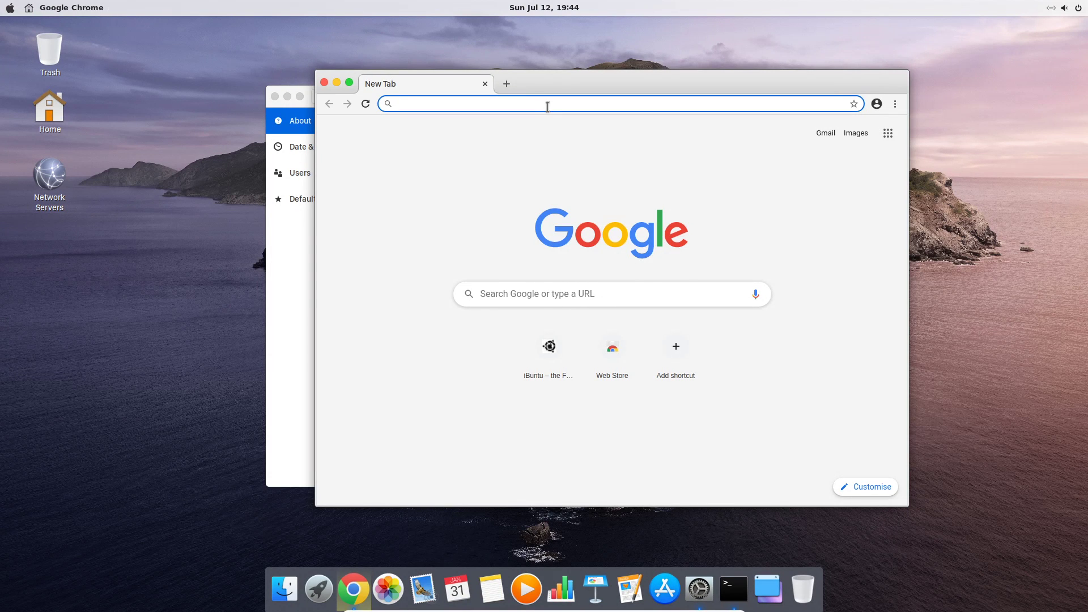
click(549, 346)
scroll(553, 322, down, 3)
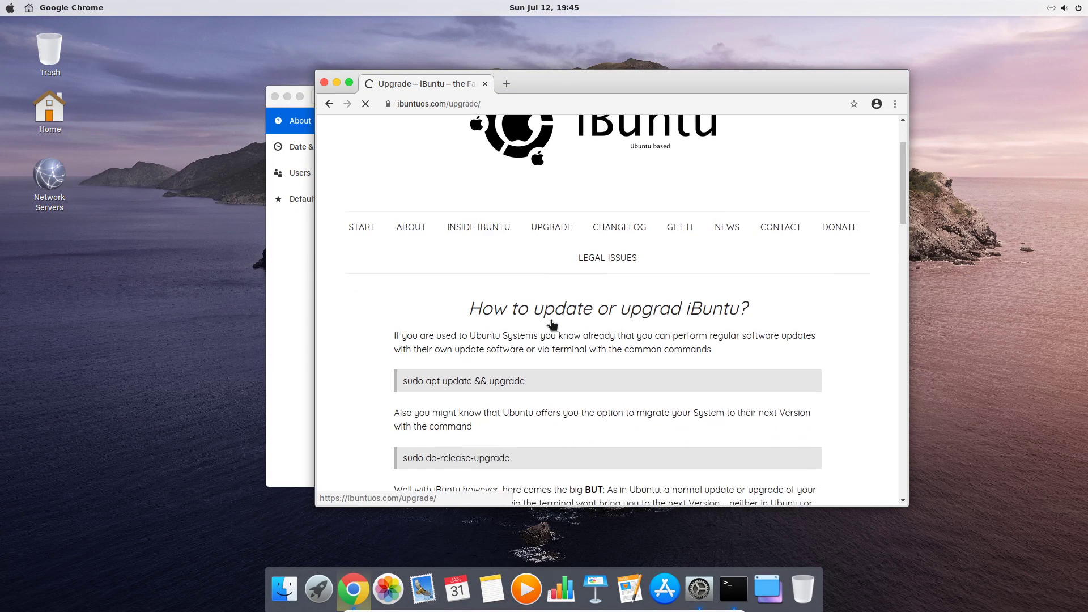
scroll(552, 323, down, 8)
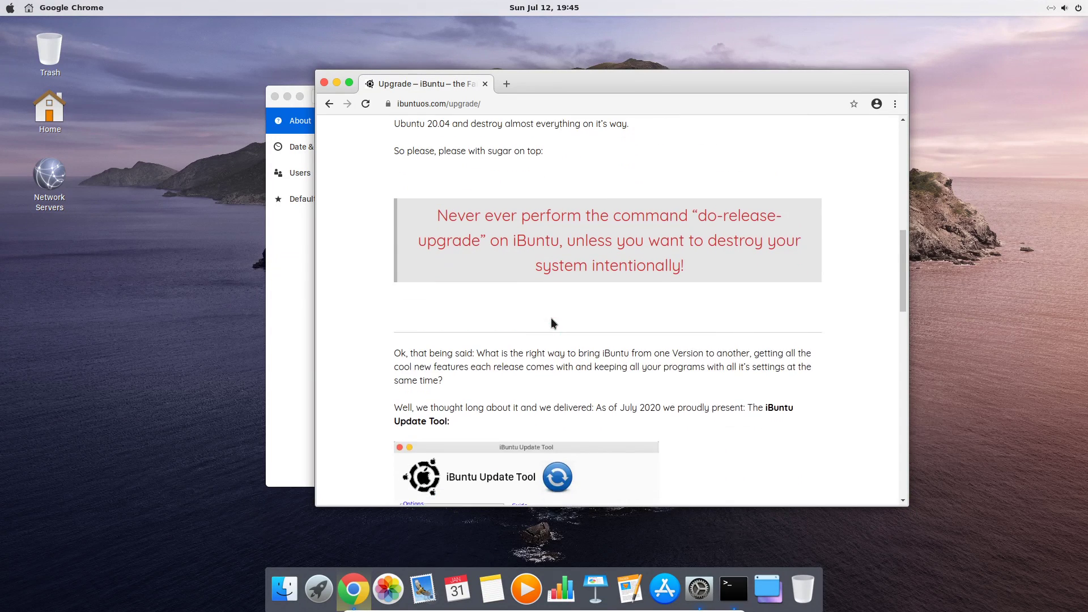
scroll(551, 317, down, 10)
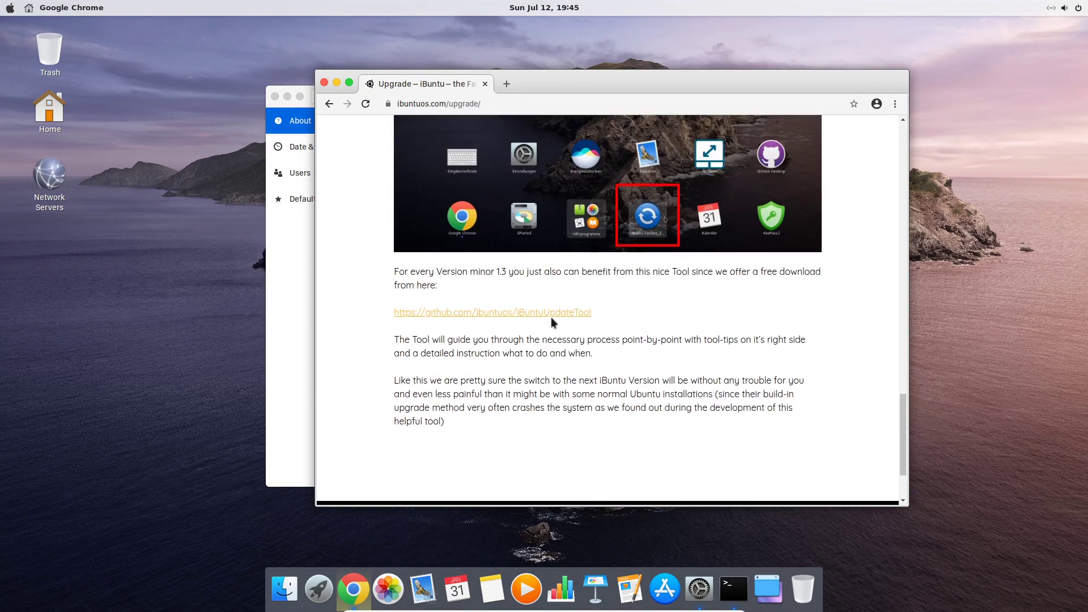
scroll(553, 322, down, 2)
scroll(553, 323, up, 2)
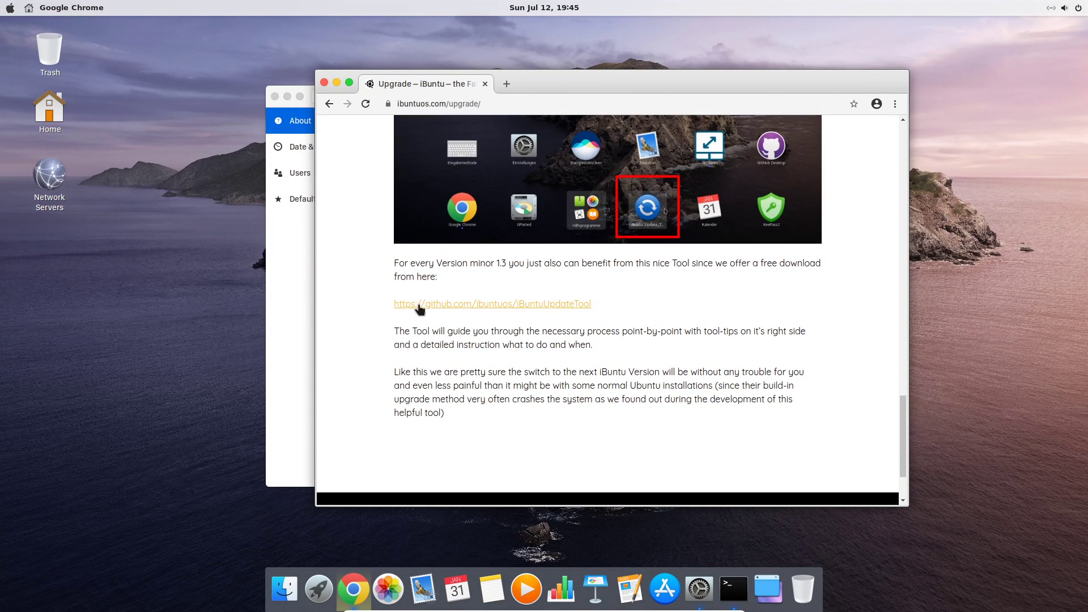
click(471, 306)
Download the ibuntuos/iBuntuUpdateTool repository as a ZIP archive
scroll(561, 295, down, 3)
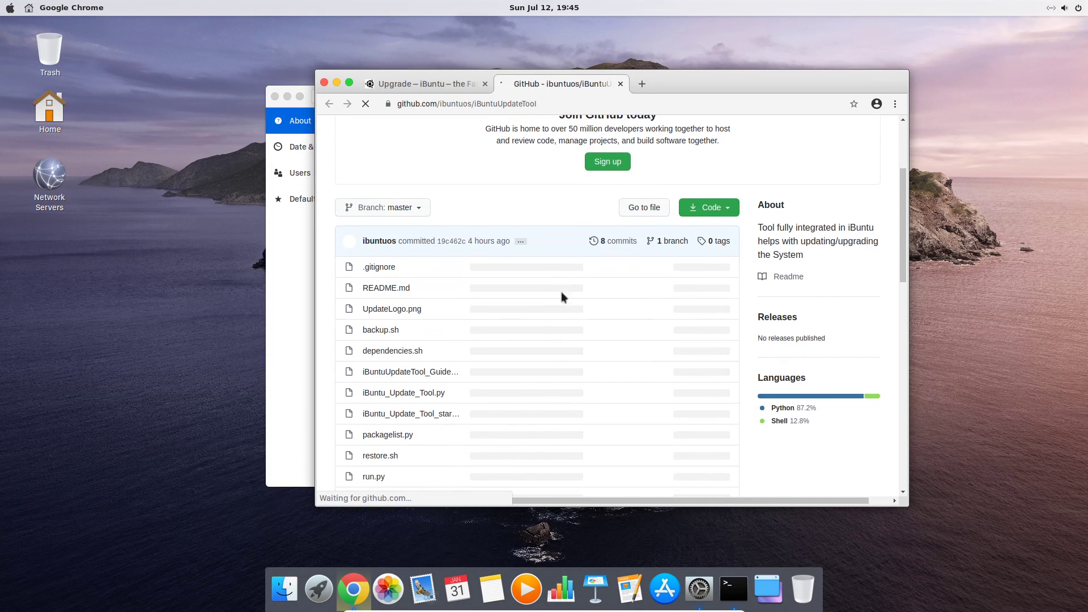
scroll(587, 269, down, 6)
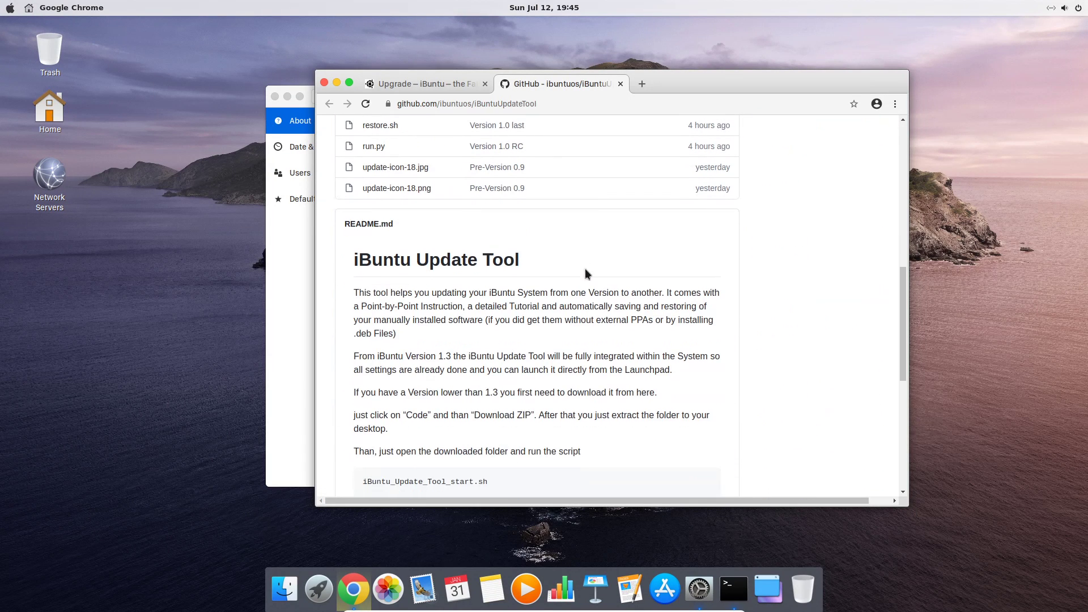
scroll(444, 265, down, 4)
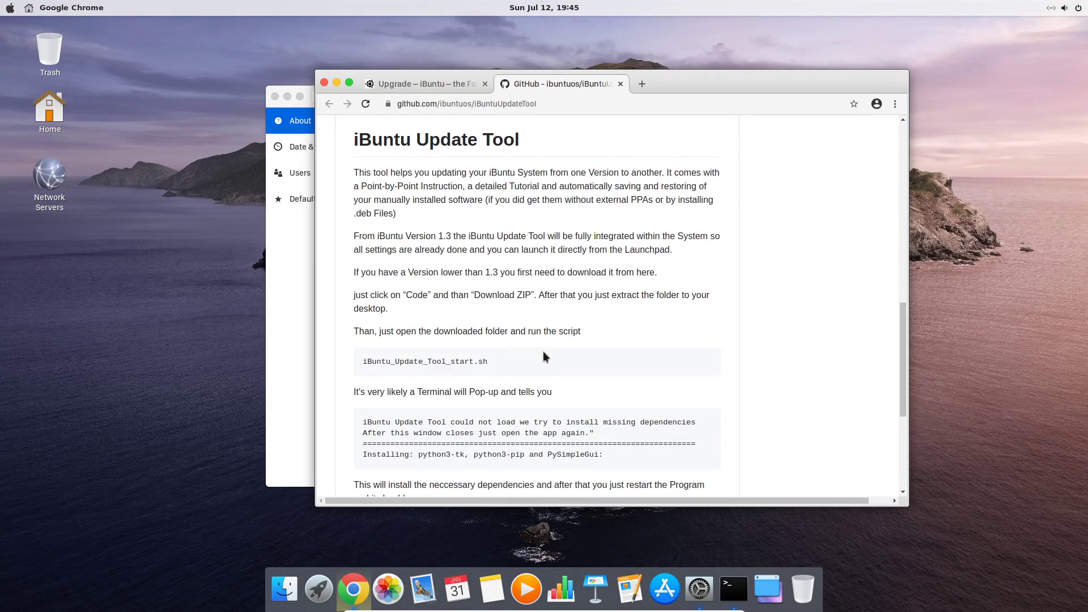
scroll(543, 357, up, 15)
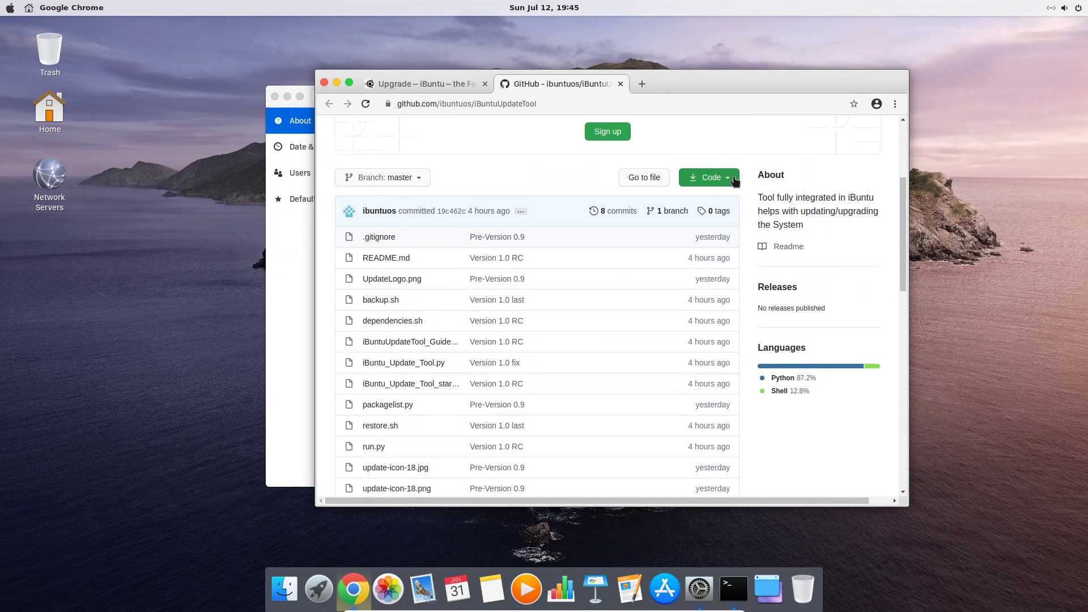
click(733, 178)
click(607, 276)
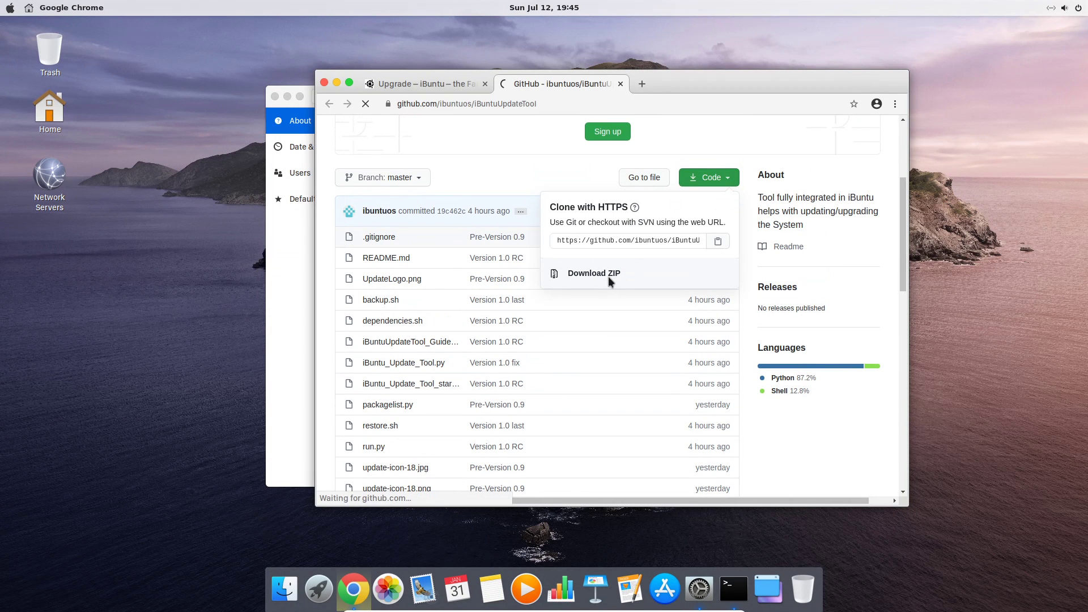
Extract the iBuntuUpdateTool-master folder from the downloaded ZIP to the Desktop and close Archive Manager
click(379, 489)
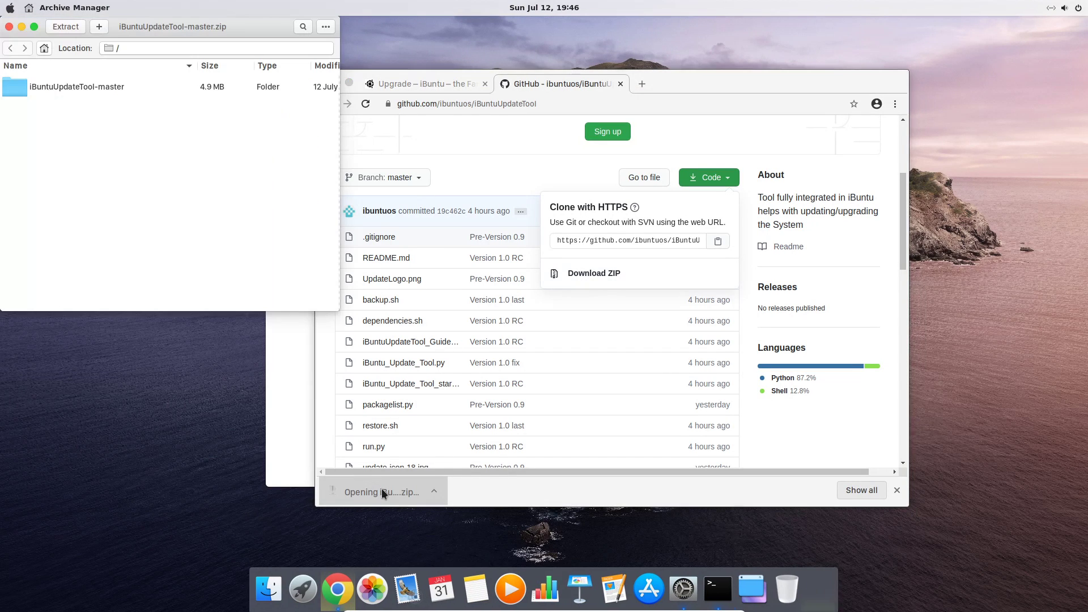
click(170, 87)
click(63, 27)
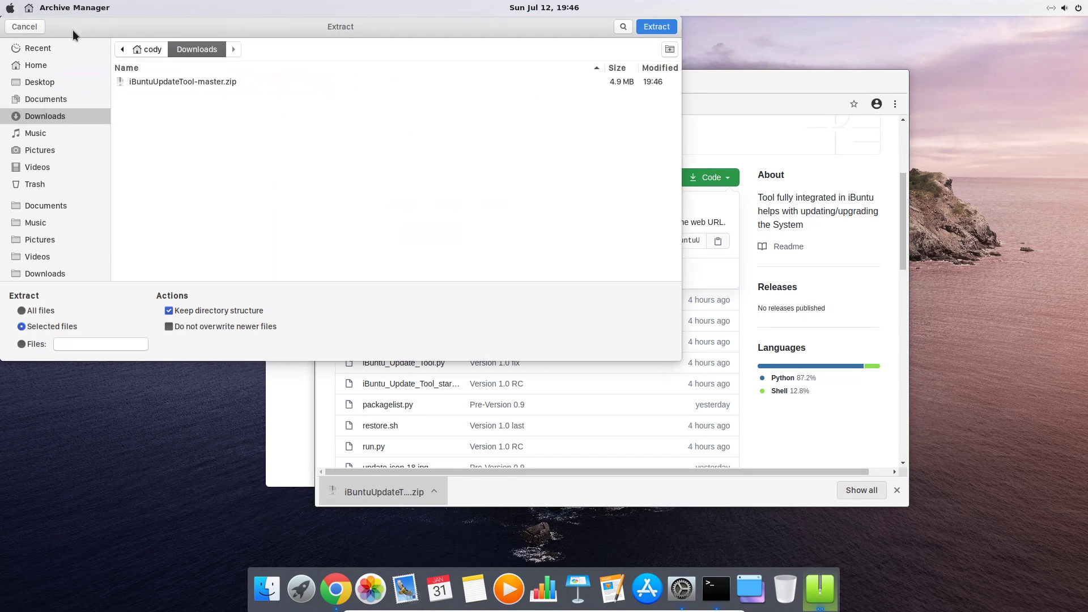
click(67, 82)
click(656, 26)
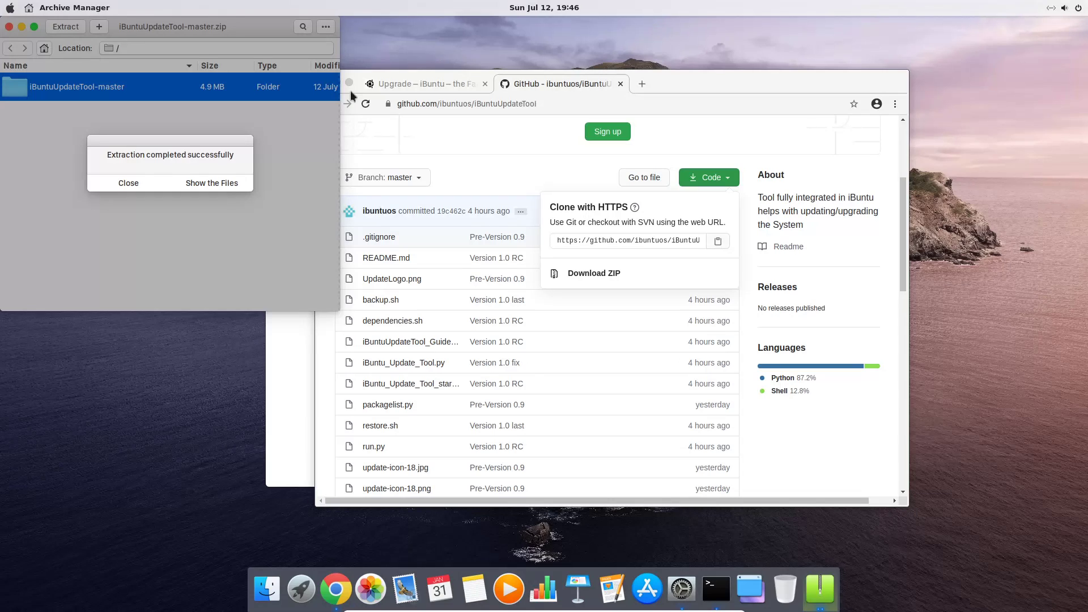
click(129, 183)
click(9, 27)
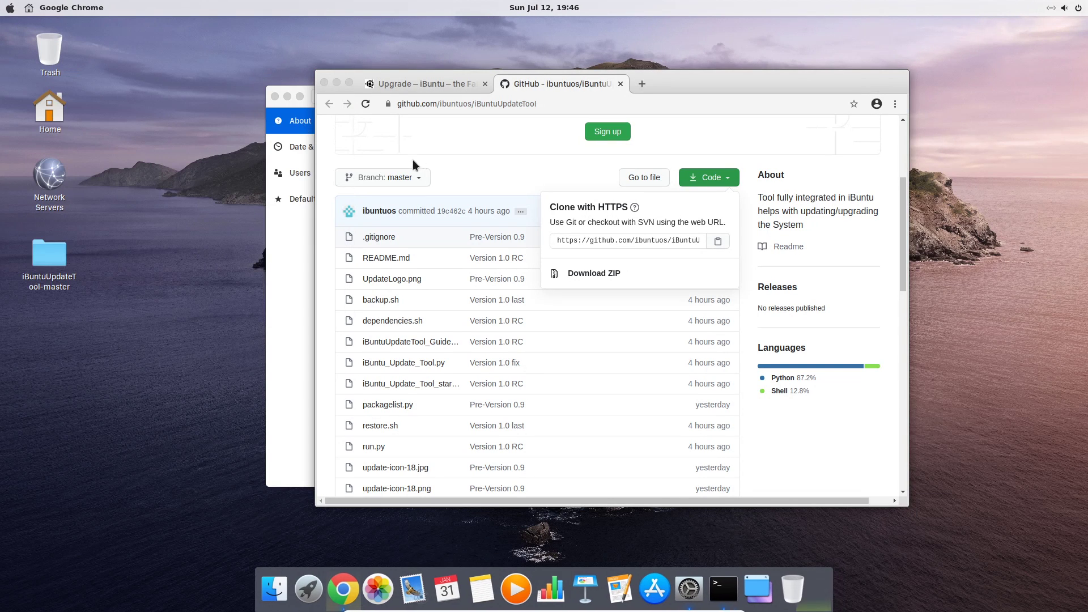
scroll(457, 218, down, 6)
double_click(49, 258)
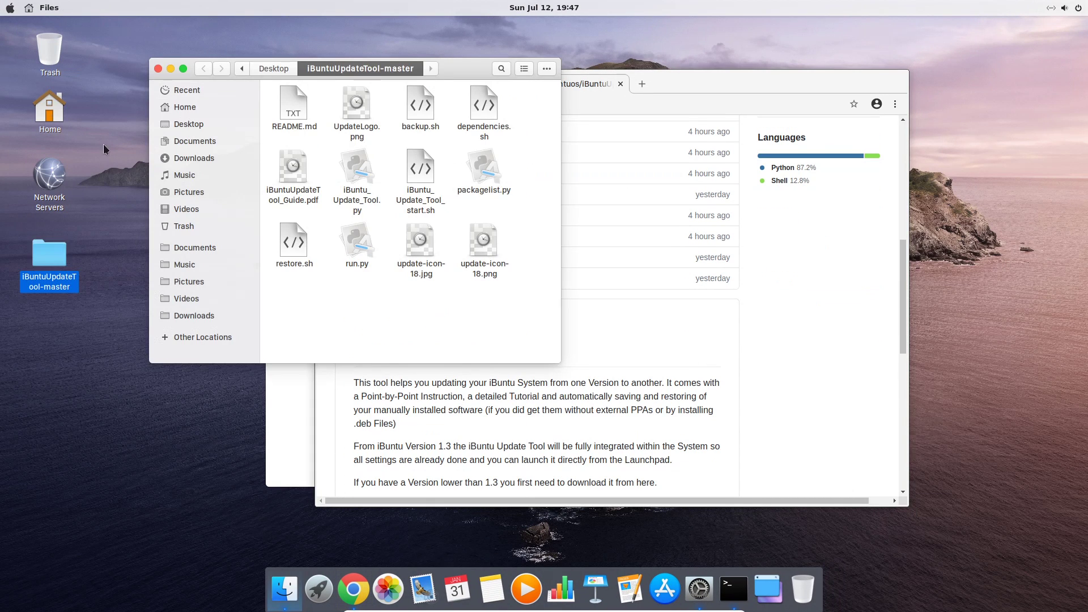
double_click(424, 173)
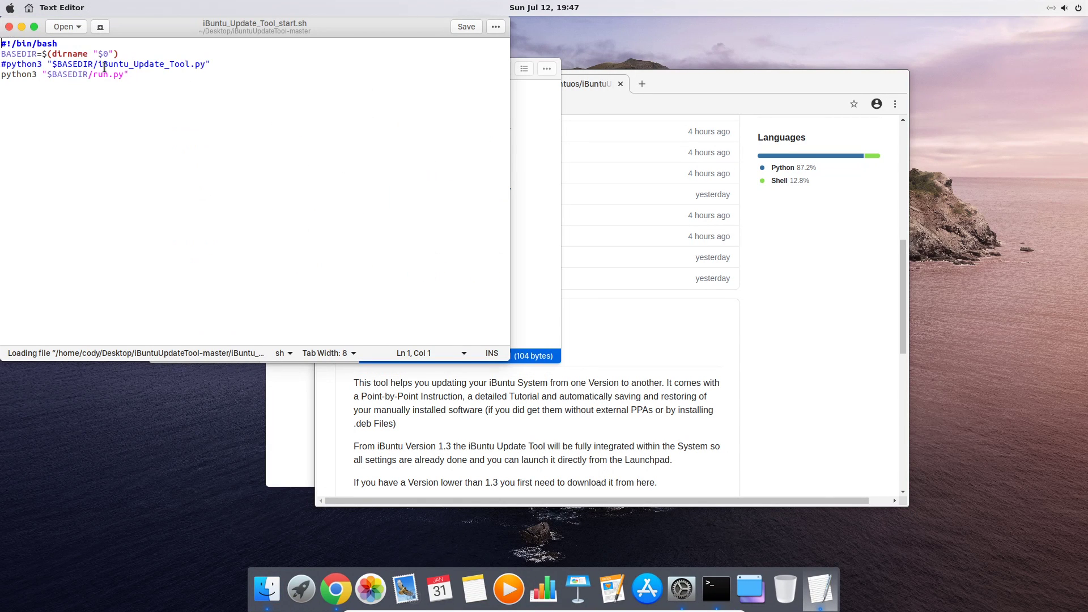
click(9, 27)
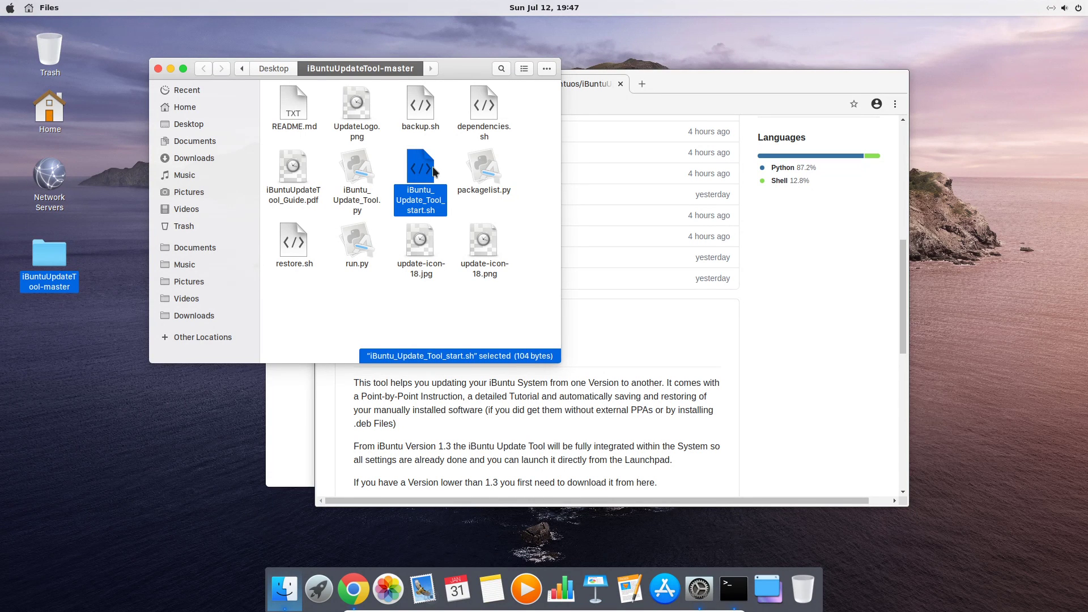
Set the Files Behavior preference for executable text files to 'Ask what to do'
key(F10)
click(49, 7)
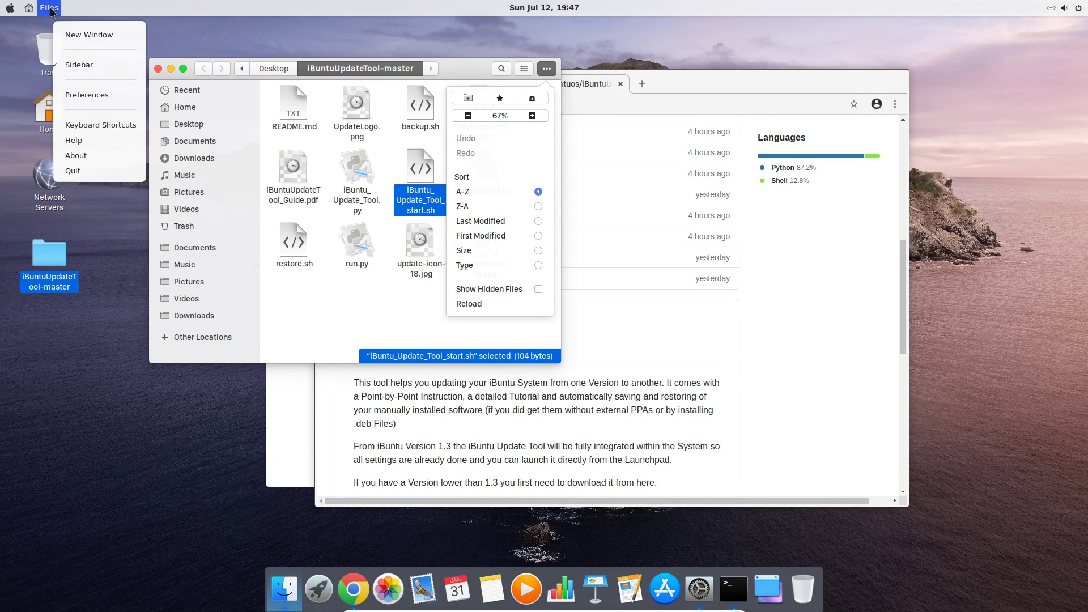
click(75, 93)
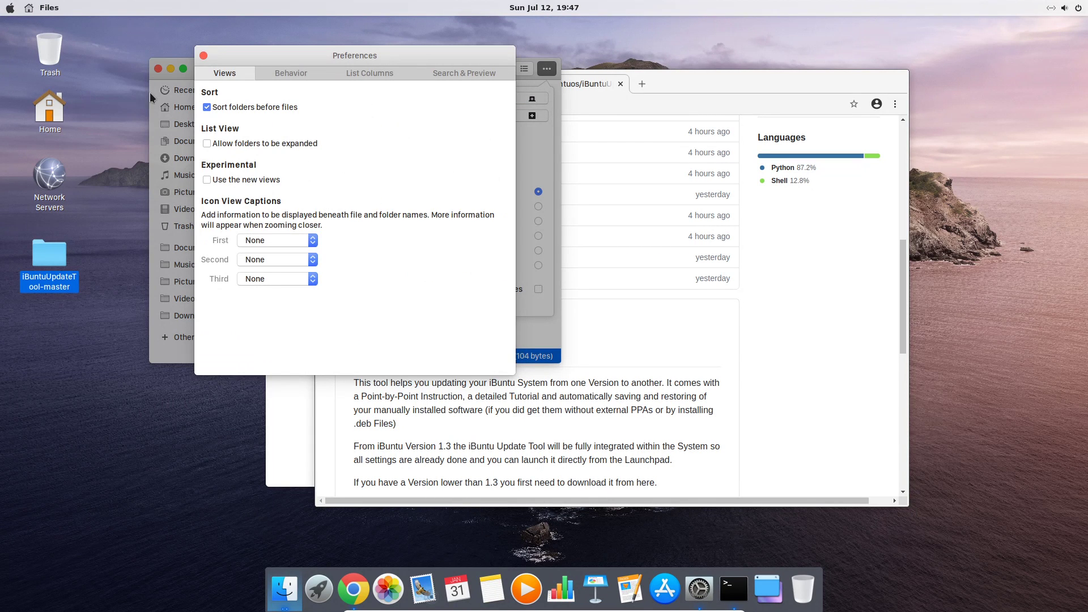
click(277, 73)
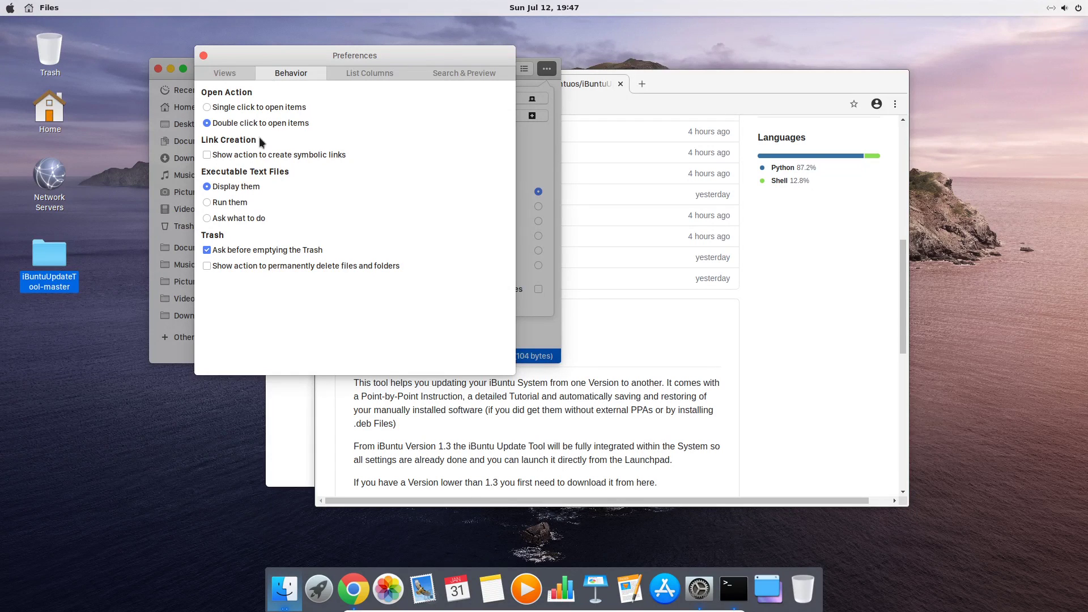
click(224, 219)
click(204, 56)
Run iBuntu_Update_Tool_start.sh and enter the sudo password to install python3-tk, python3-pip and PySimpleGui
click(424, 190)
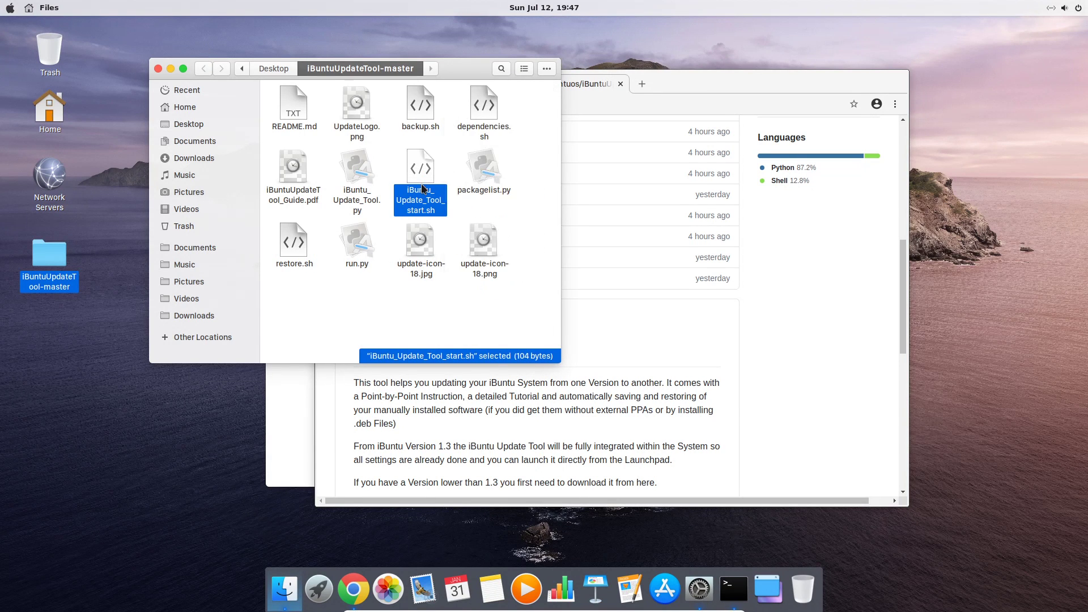
double_click(422, 177)
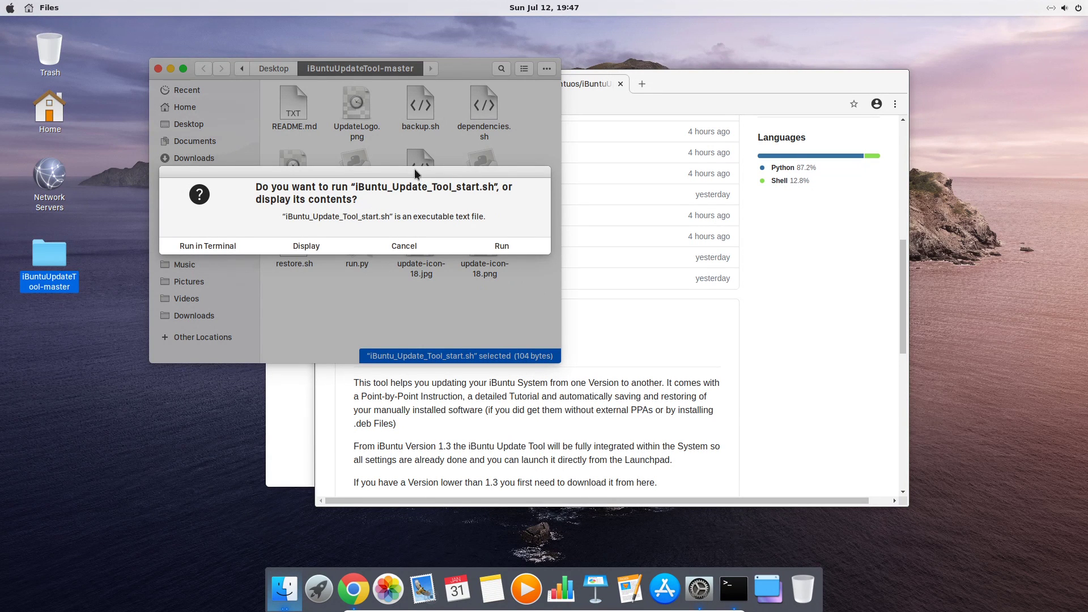
click(506, 250)
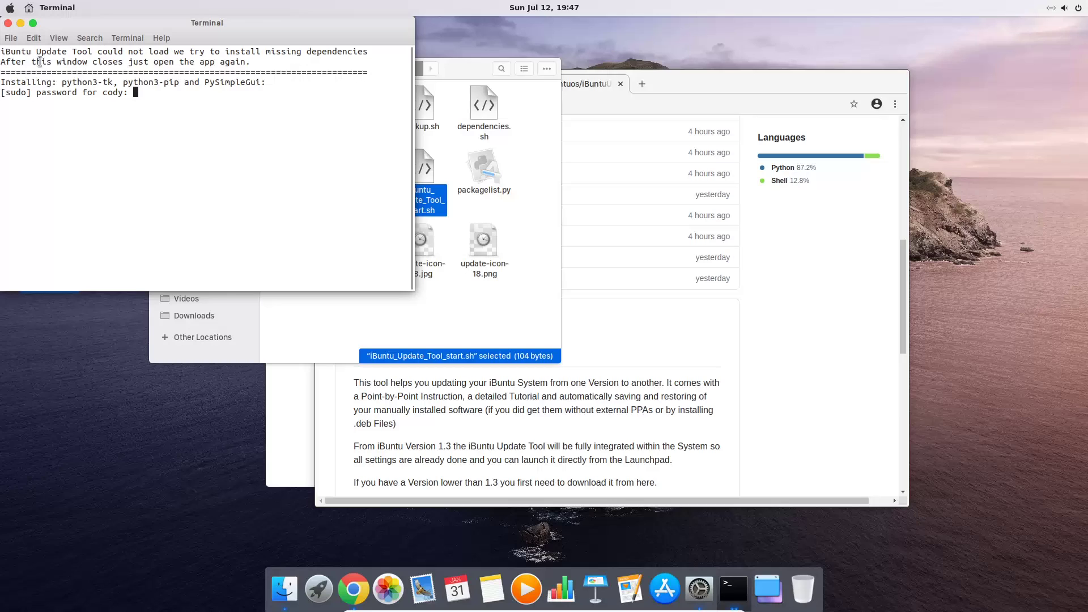
key(Return)
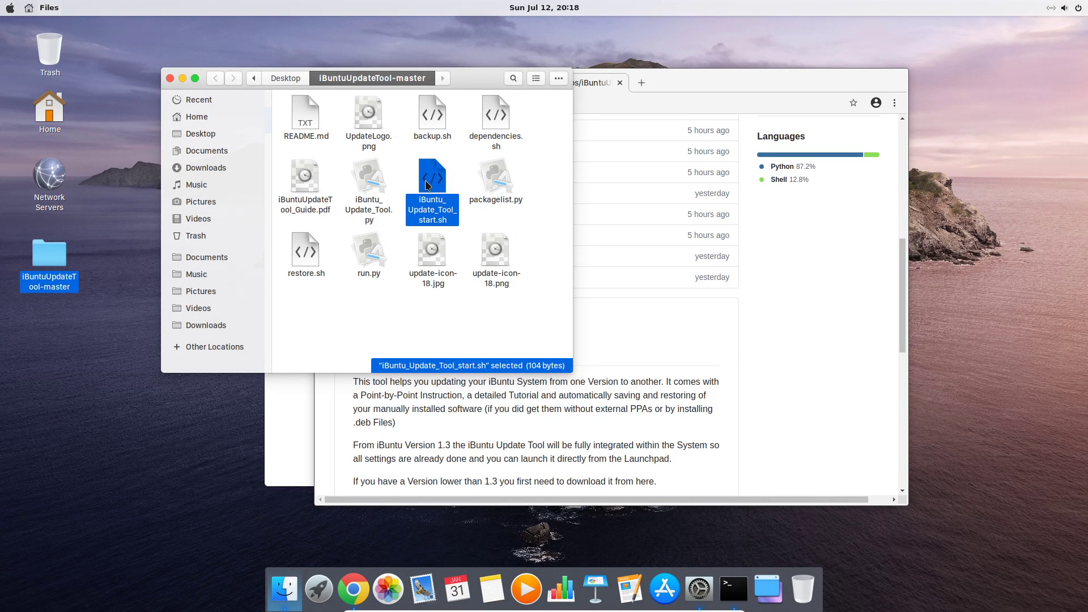
Run iBuntu_Update_Tool_start.sh again and select 'Backup your system' in the Update Tool
double_click(428, 185)
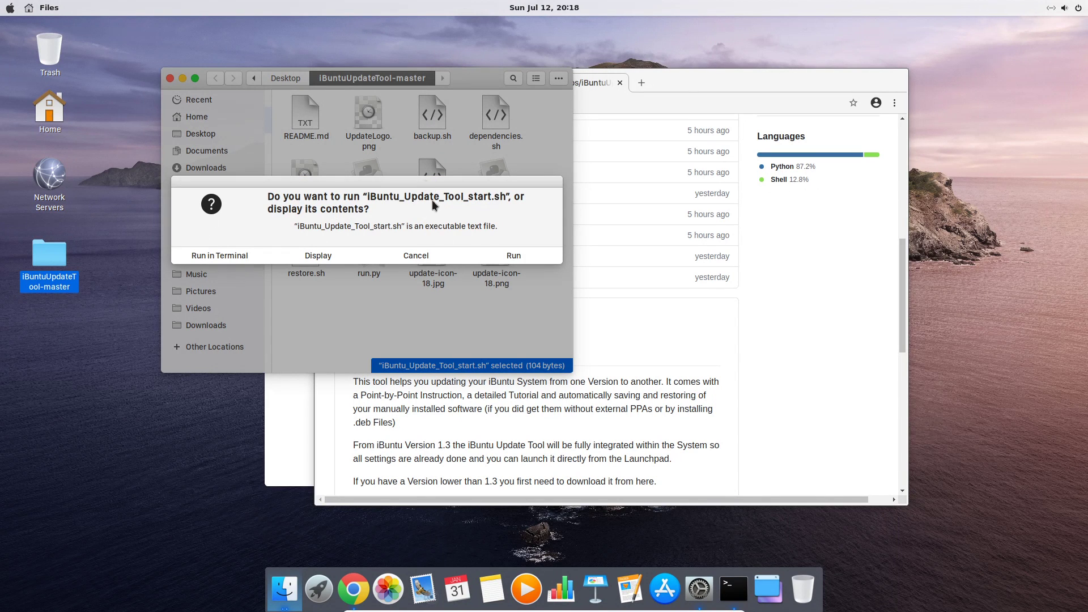
click(513, 258)
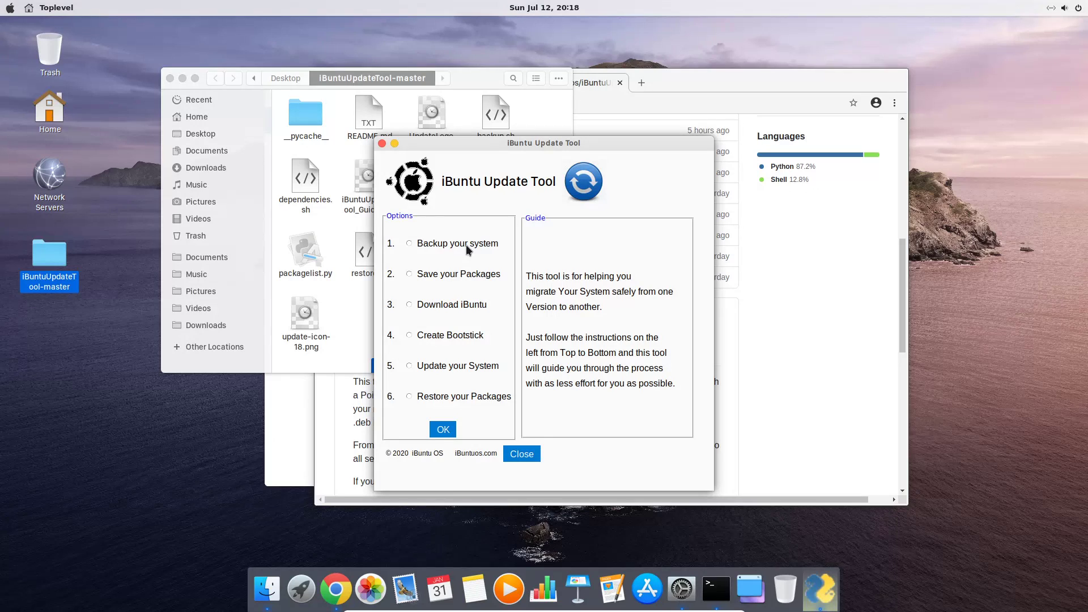
click(427, 246)
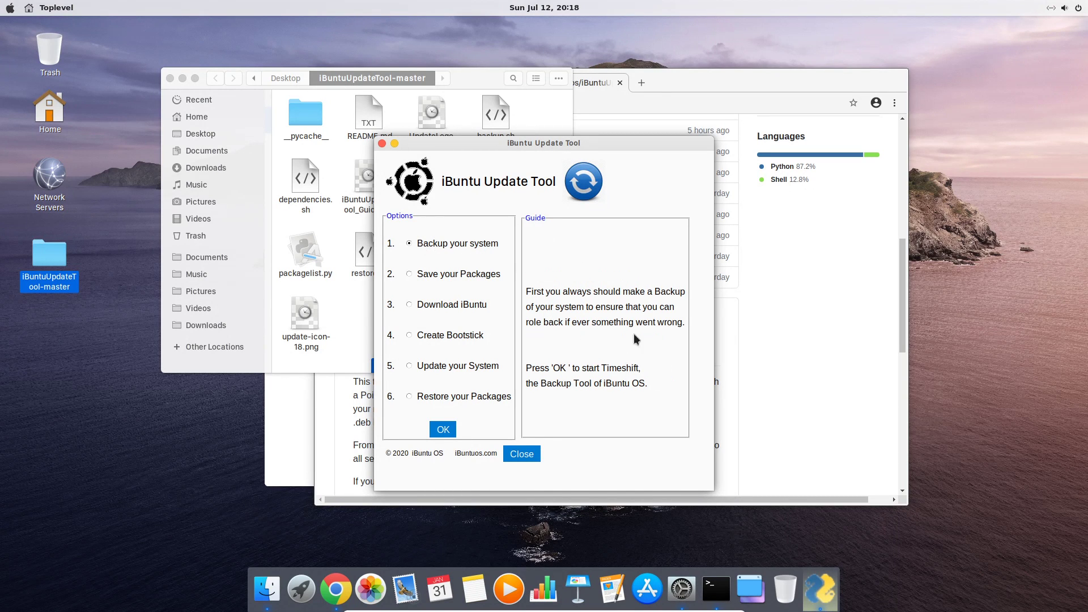
Start Timeshift with the administrator password and set the snapshot location to the sdb1 Backup partition
click(443, 429)
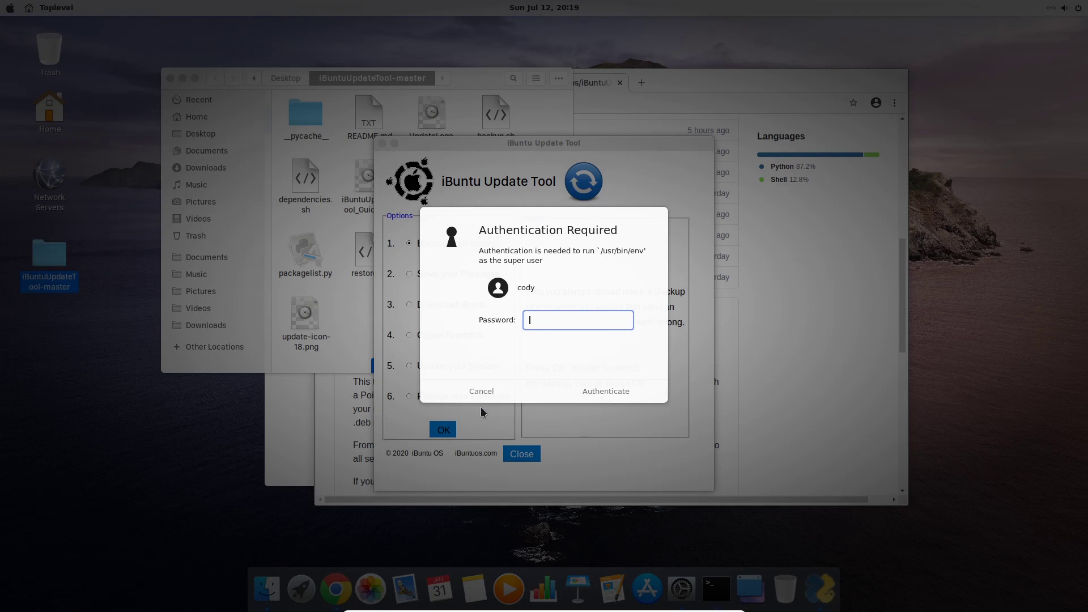
text(*******)
key(Return)
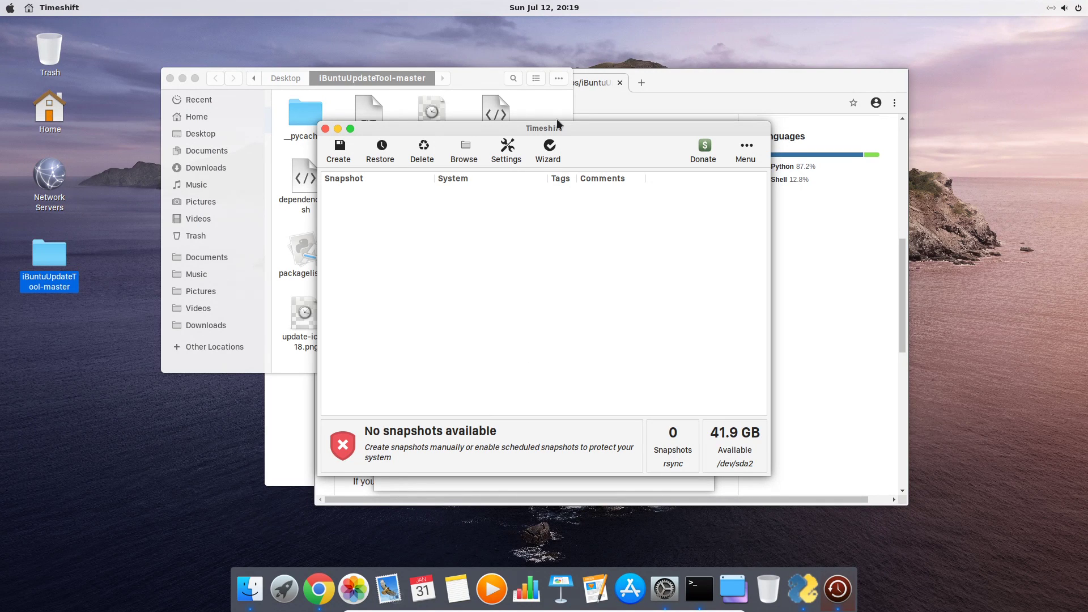
click(508, 150)
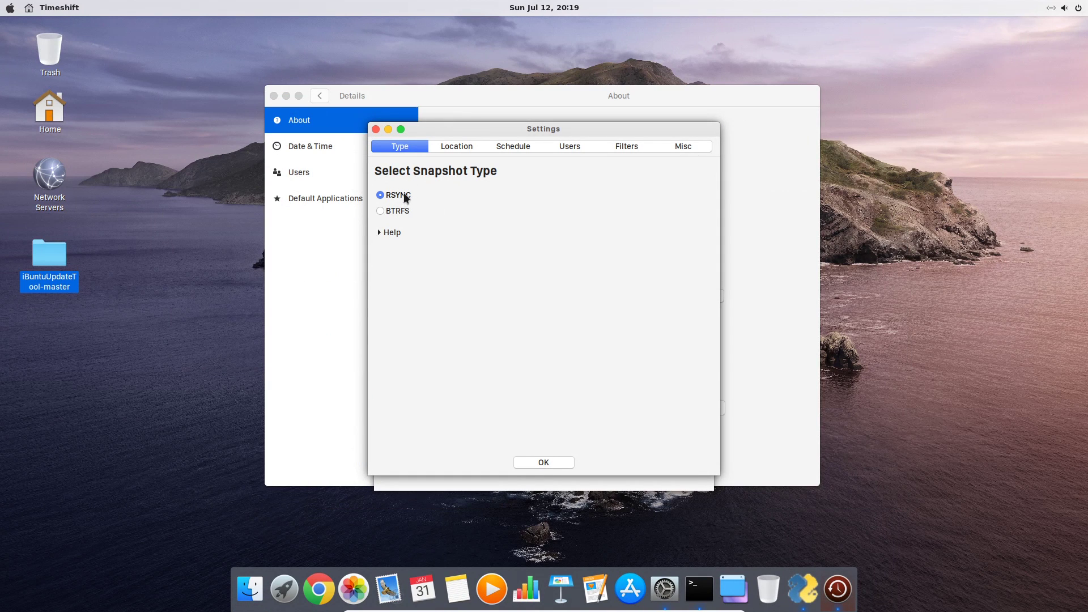
click(454, 148)
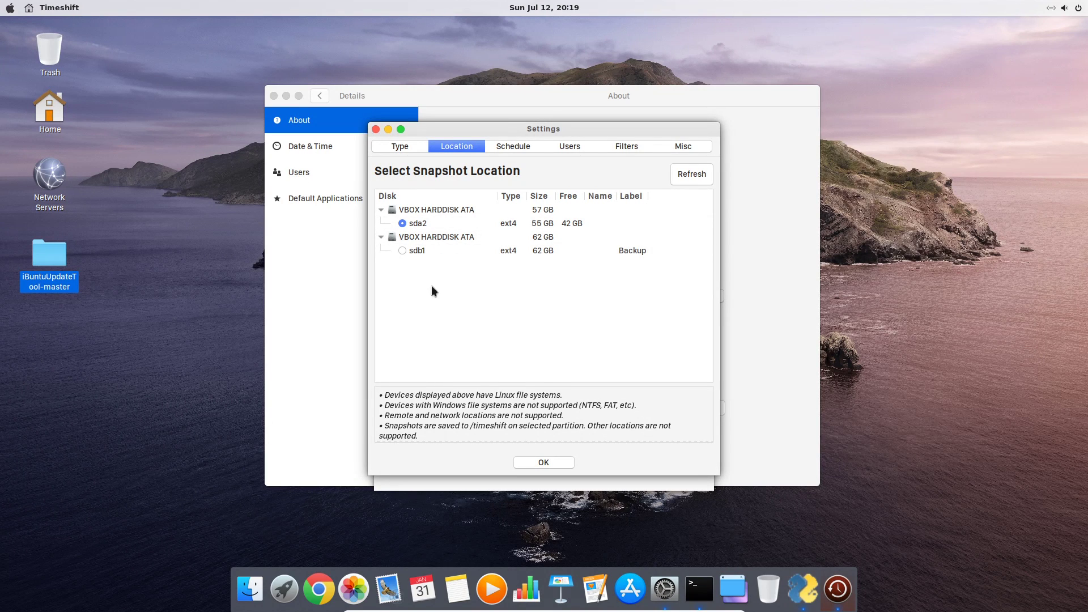
click(403, 250)
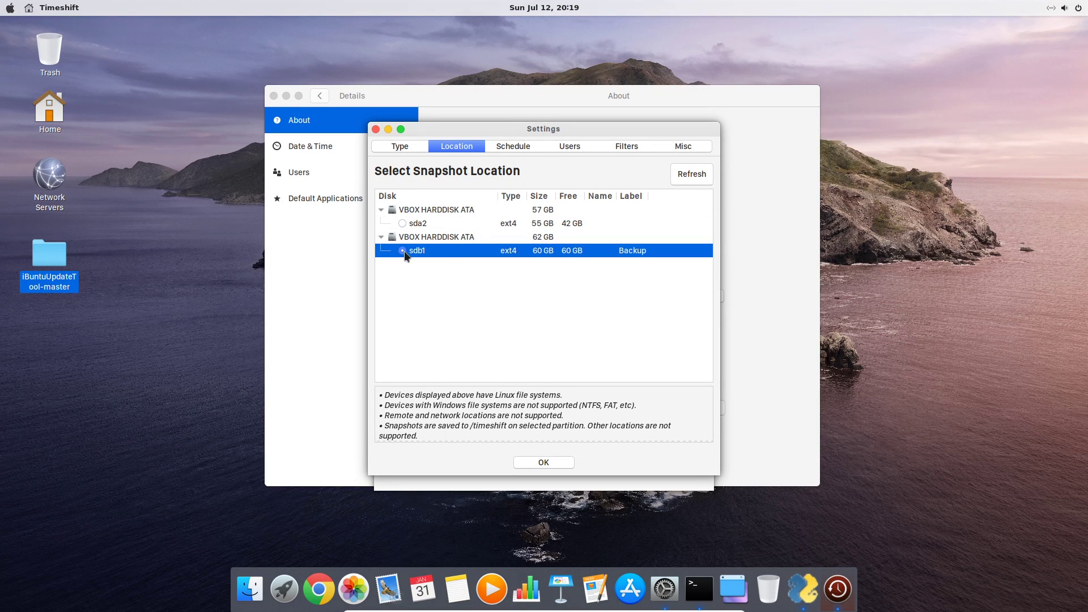
Include all of root's and the user's home directories, accept the settings, and create a snapshot
click(516, 151)
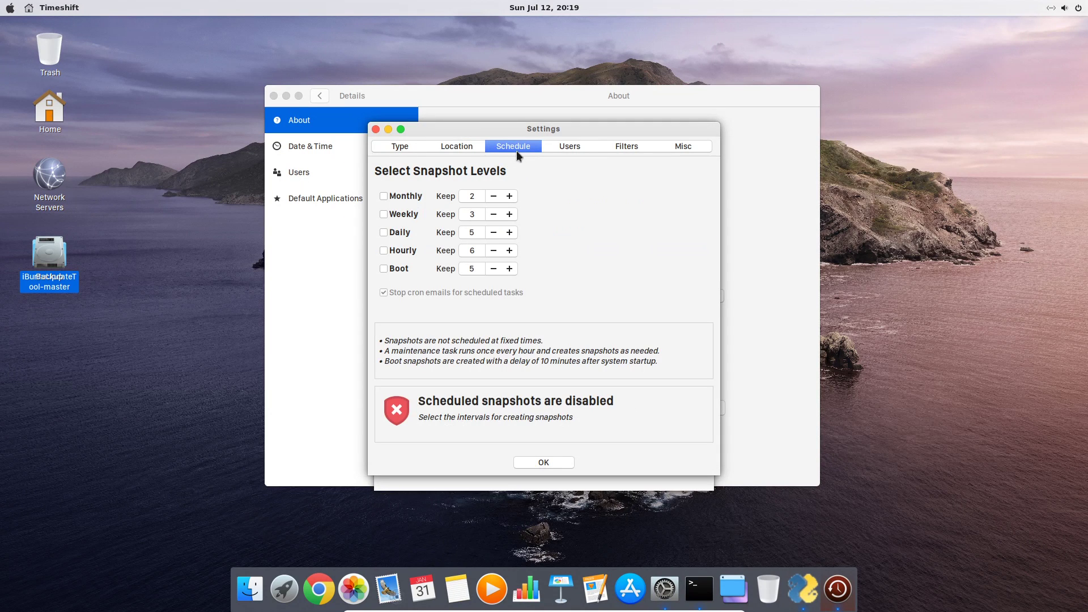
click(570, 147)
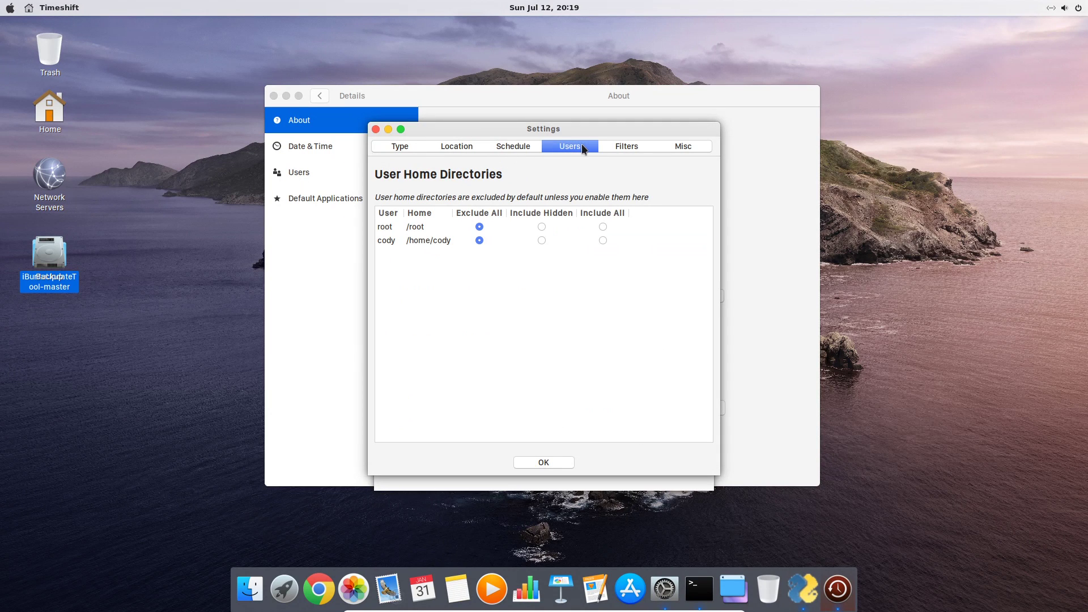
click(603, 226)
click(603, 241)
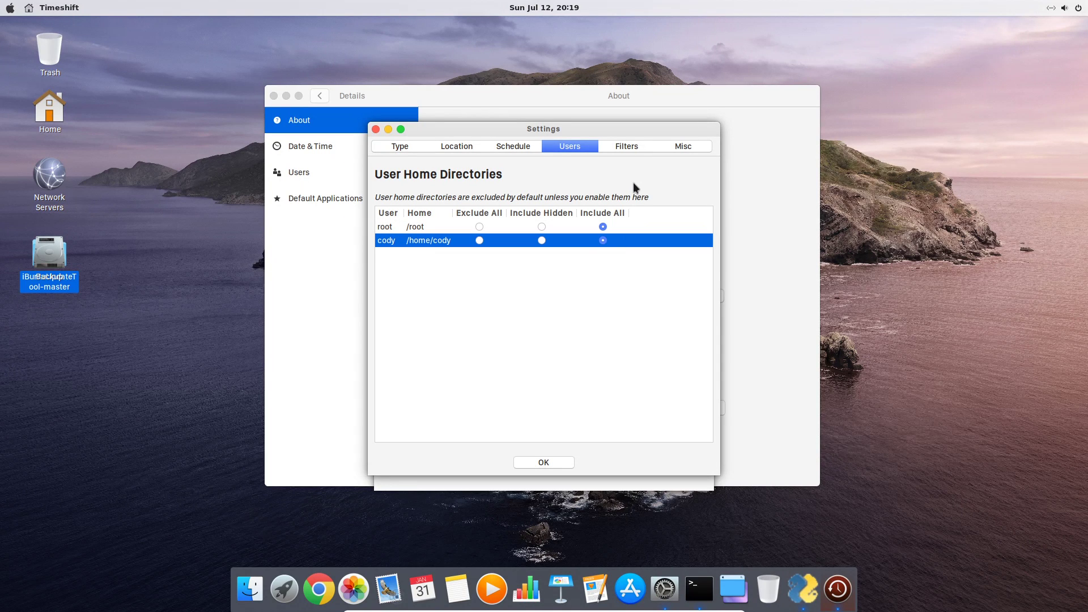
click(634, 148)
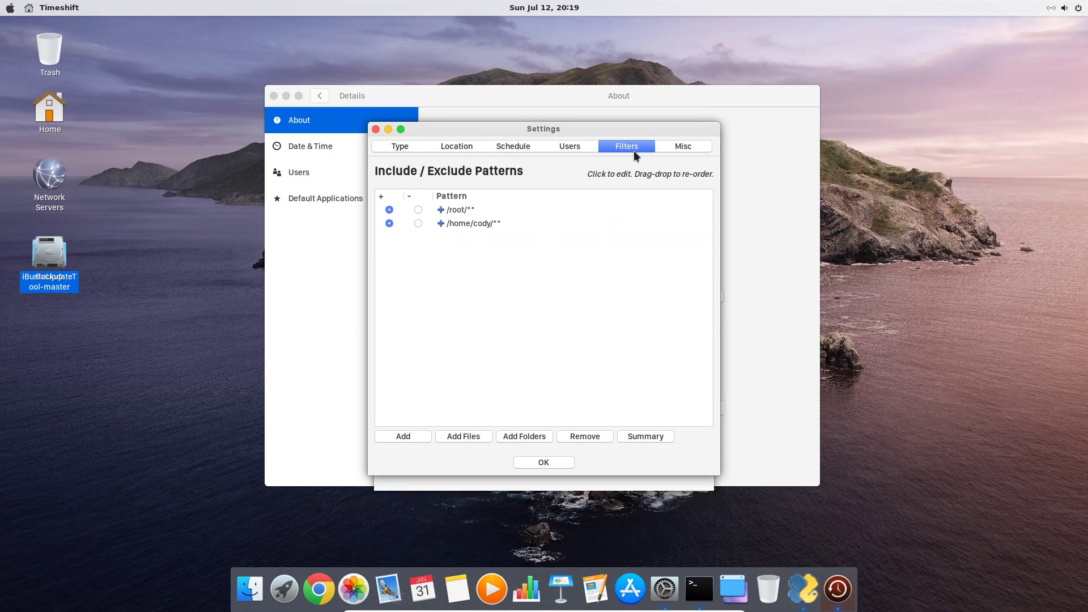
click(682, 152)
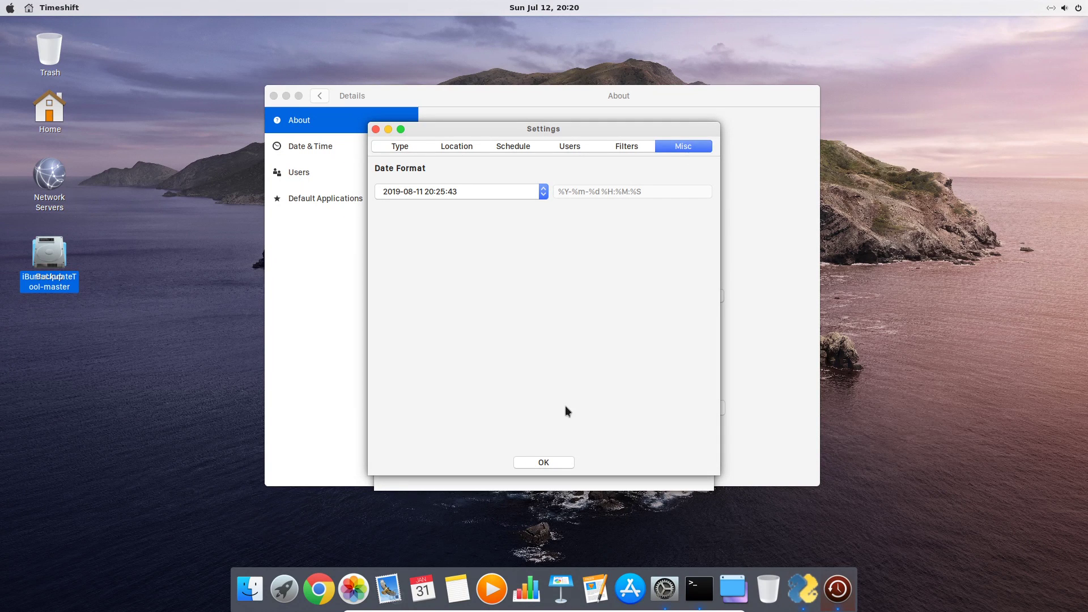
click(553, 461)
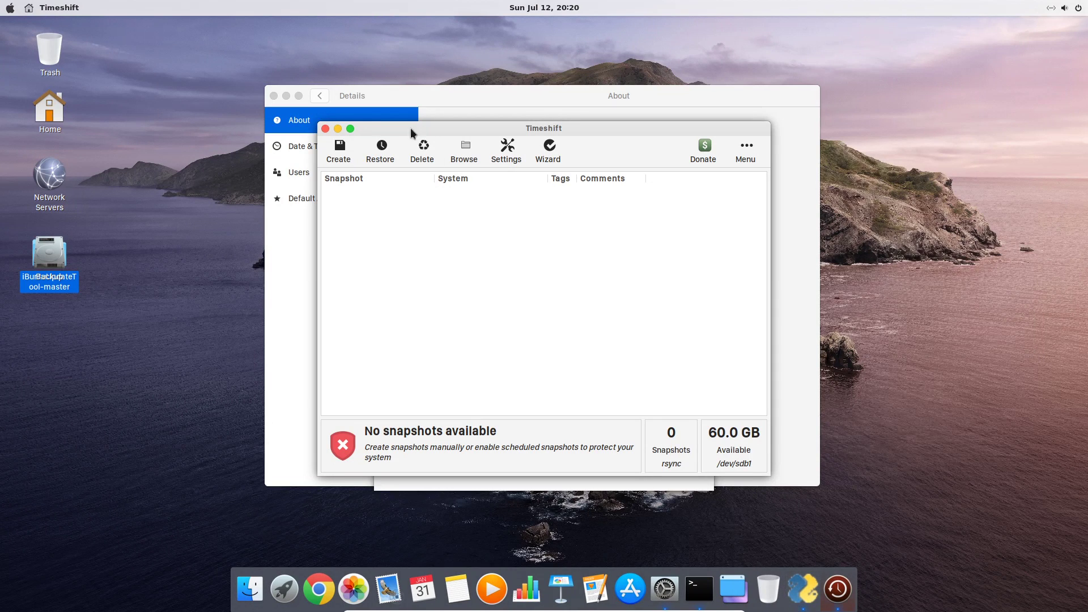
click(345, 150)
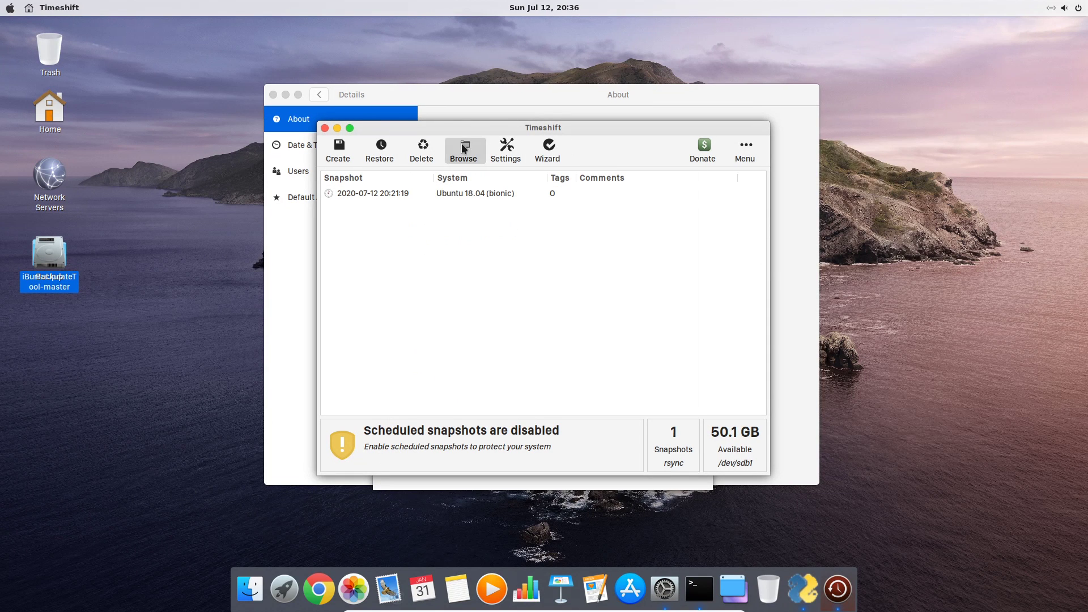
Close Timeshift and select the 'Save your Packages' step in the Update Tool
click(324, 128)
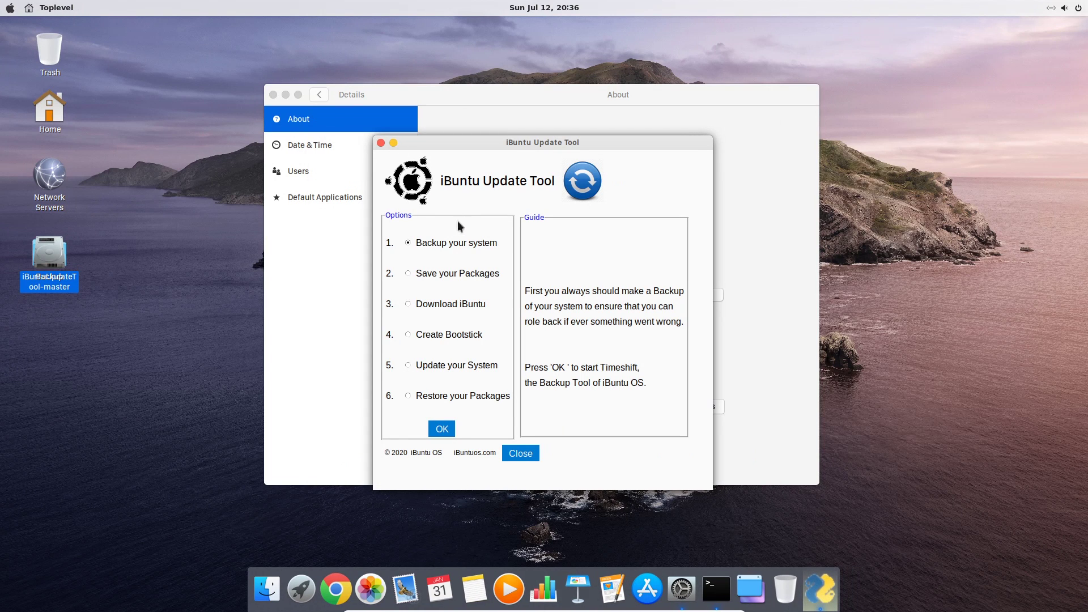
click(447, 274)
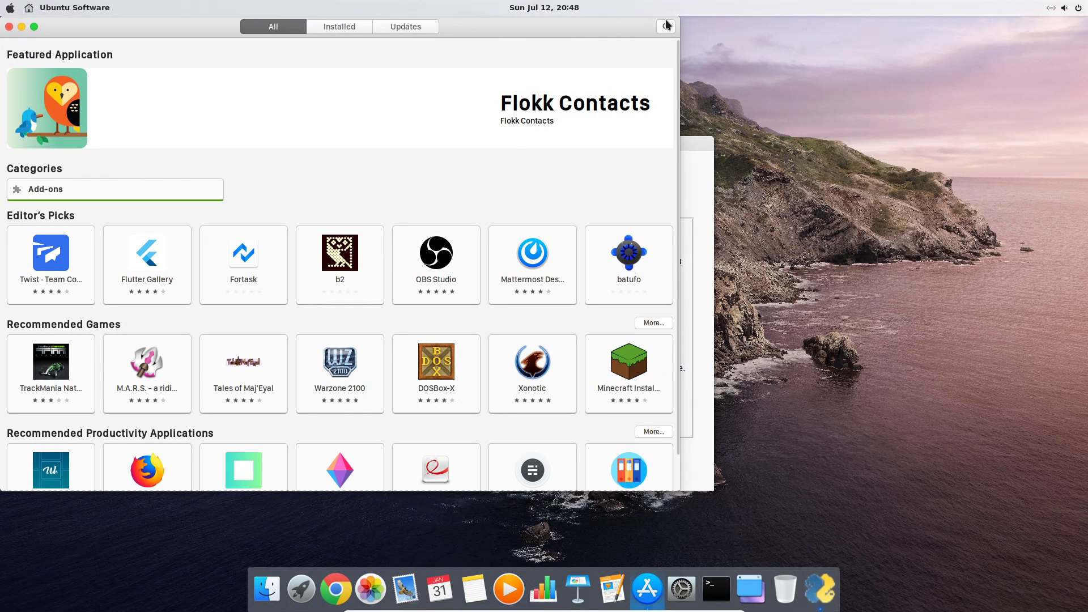
Search for Audacity in Ubuntu Software, install it with the password, and launch it
click(666, 27)
text(aud)
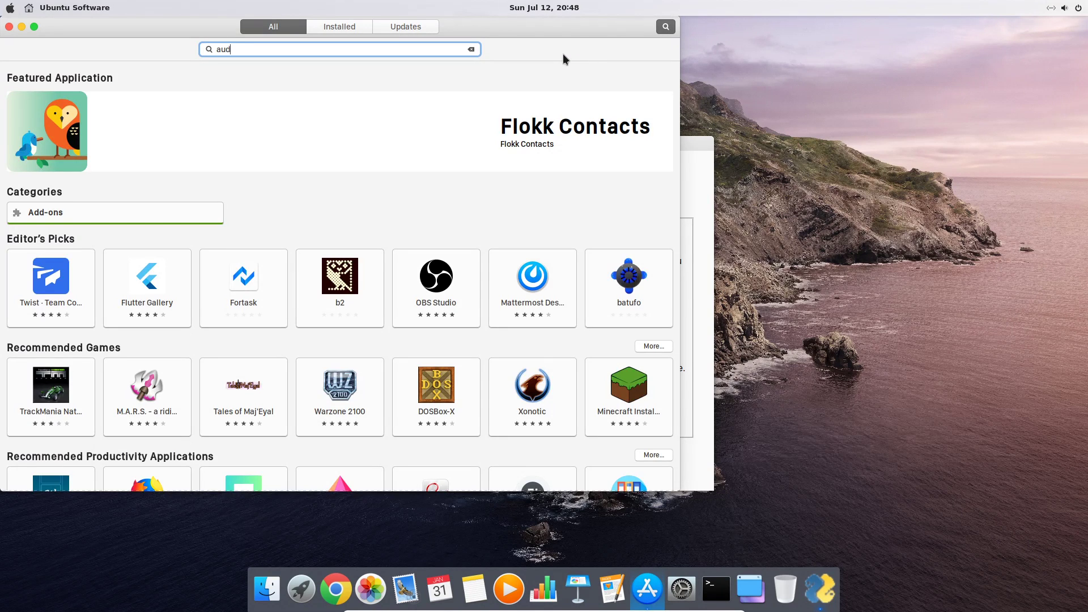
text(o)
text(acity)
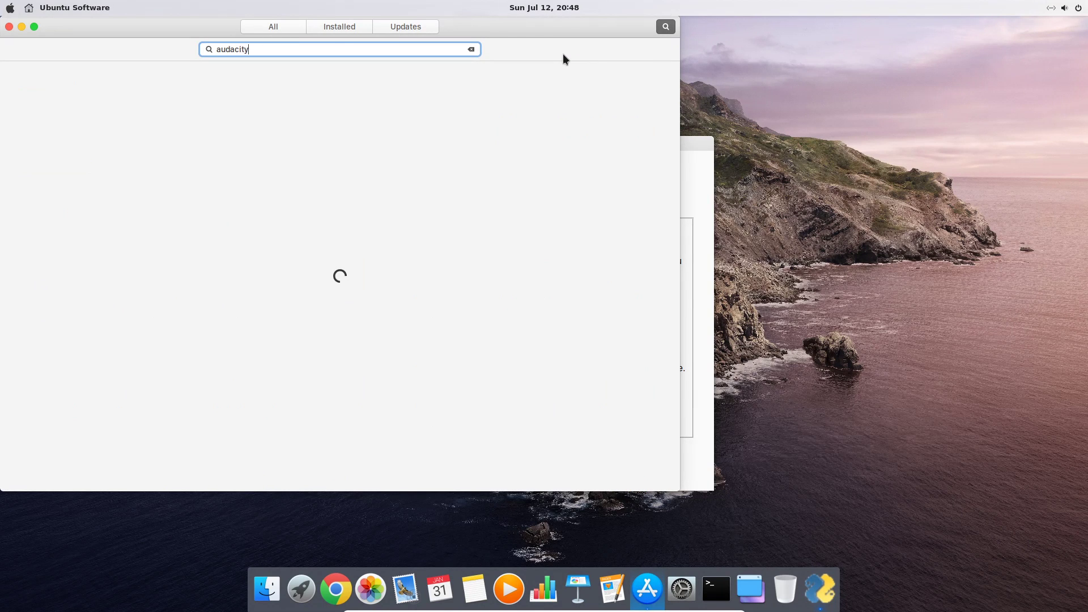
click(299, 72)
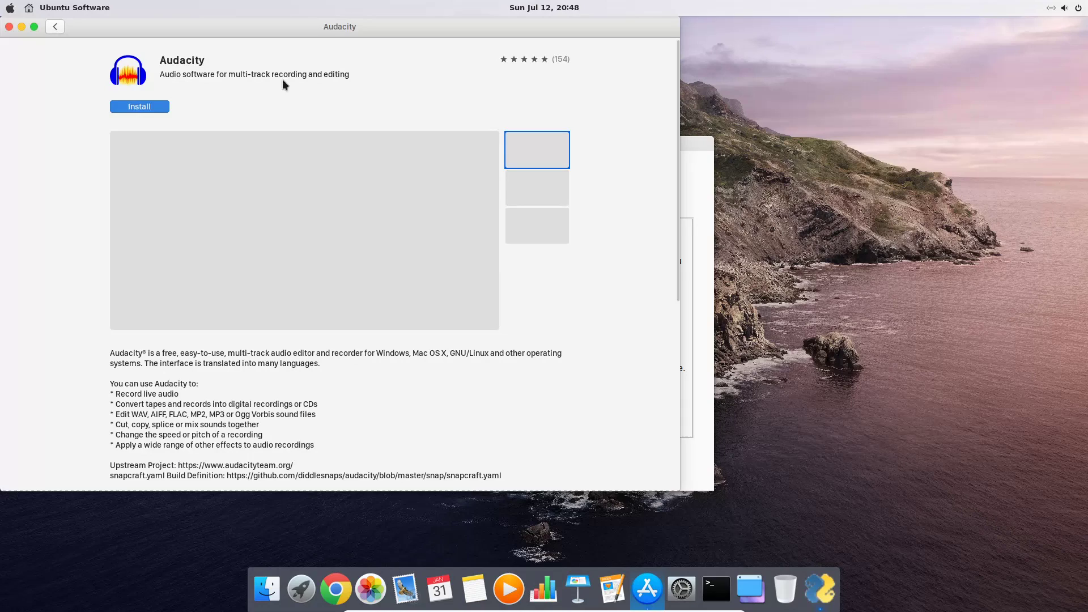
click(139, 107)
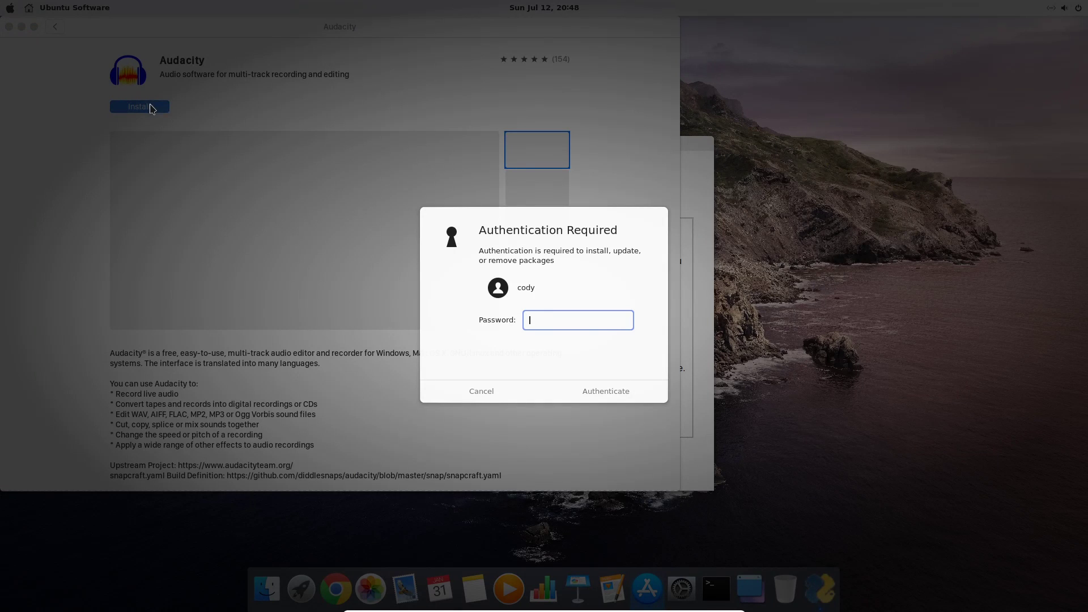
text(••••••)
key(Return)
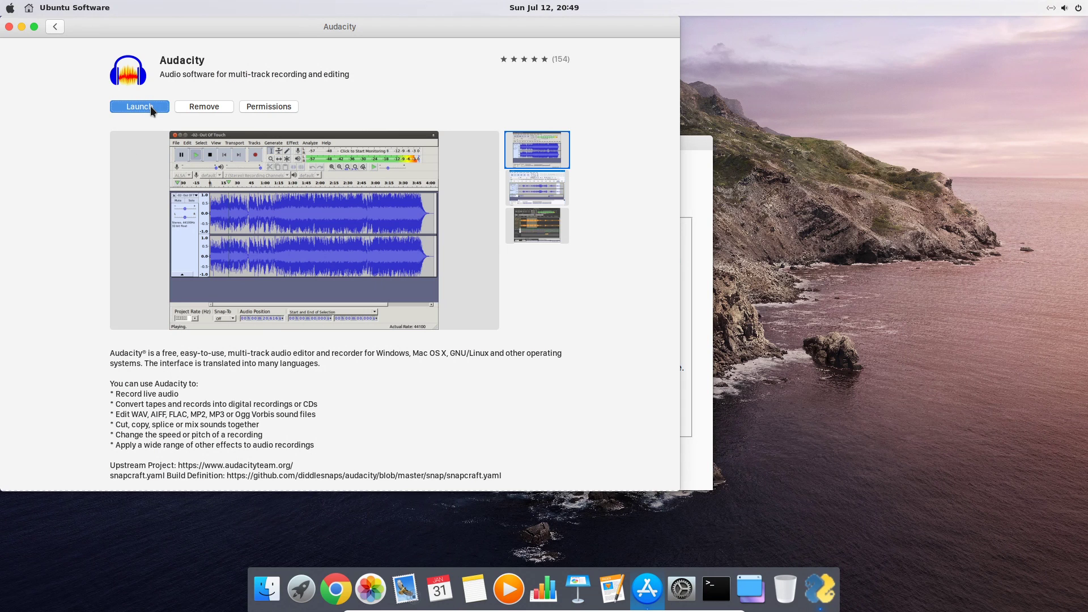
click(150, 106)
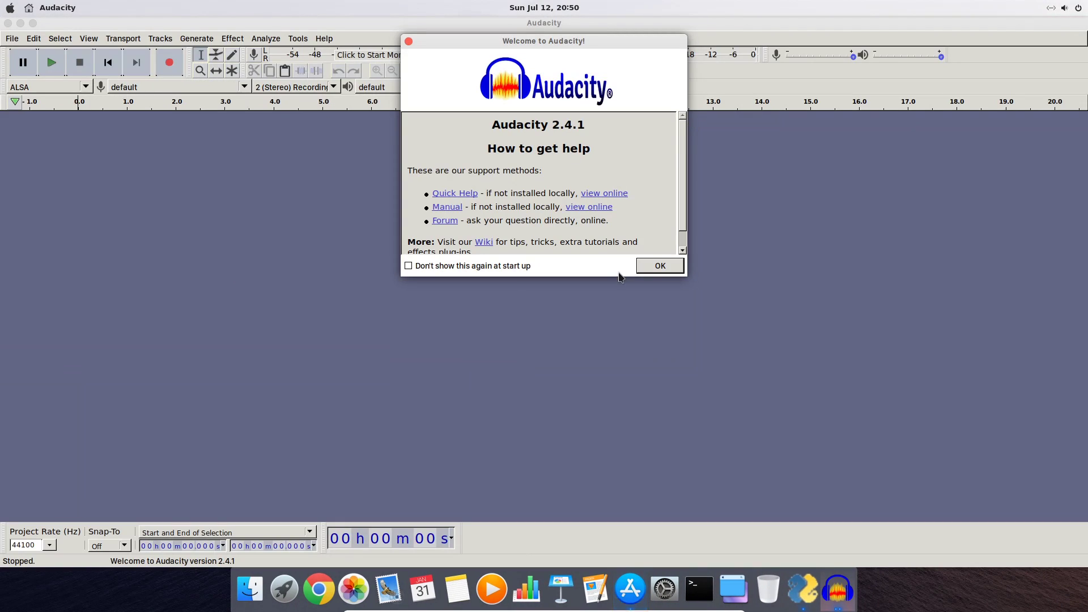
click(658, 266)
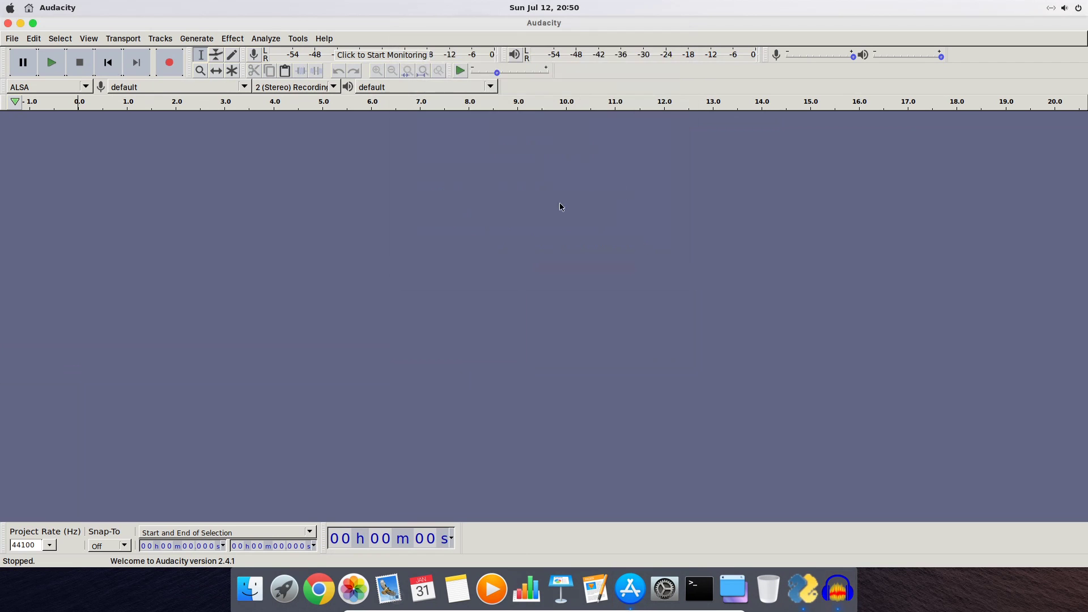
Quit Audacity and Ubuntu Software, then check Home > snap in Files for an audacity folder
click(17, 40)
click(31, 182)
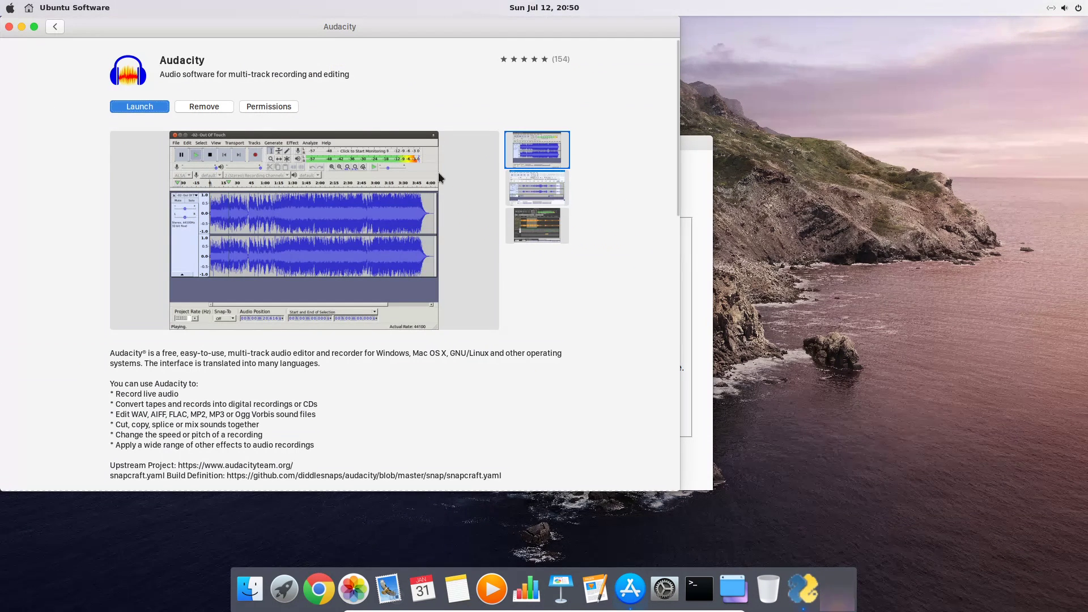
click(9, 27)
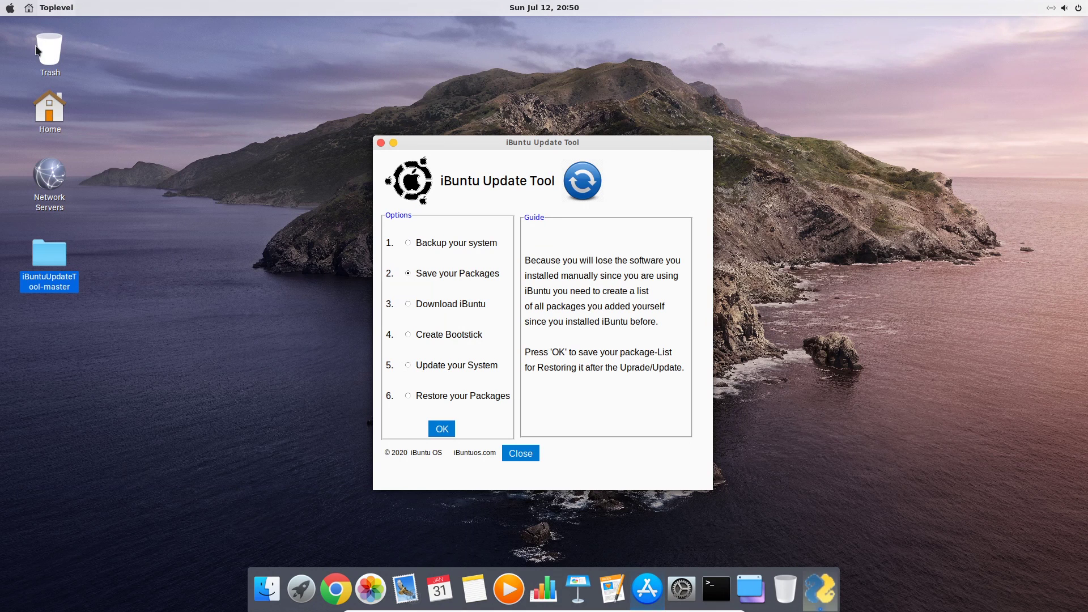
double_click(49, 253)
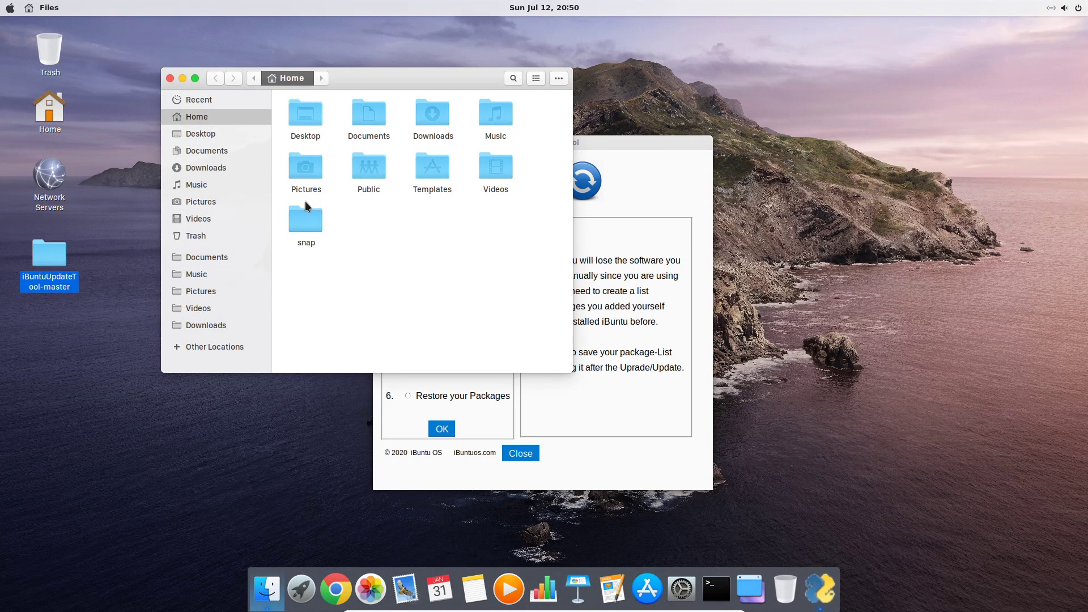
double_click(304, 221)
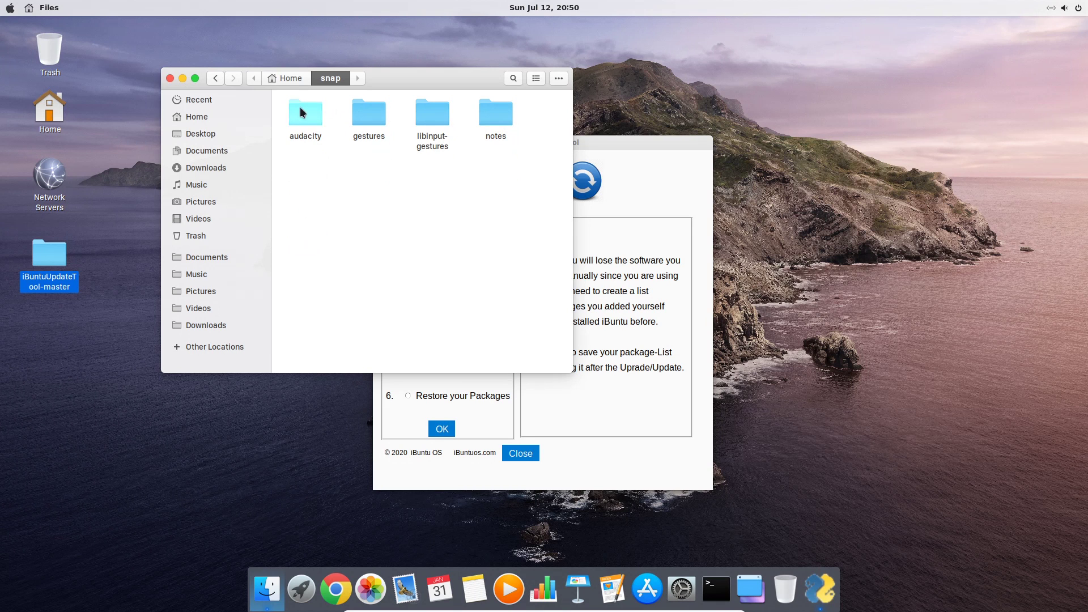
click(170, 78)
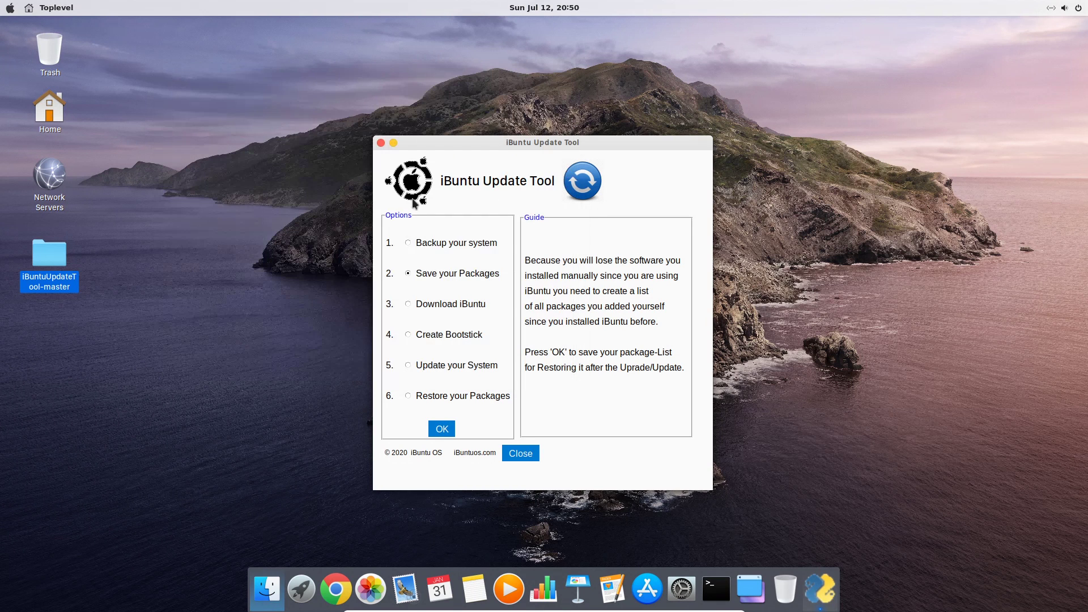
Run 'sudo apt install brasero' in Terminal, entering the password and confirming with y
click(716, 589)
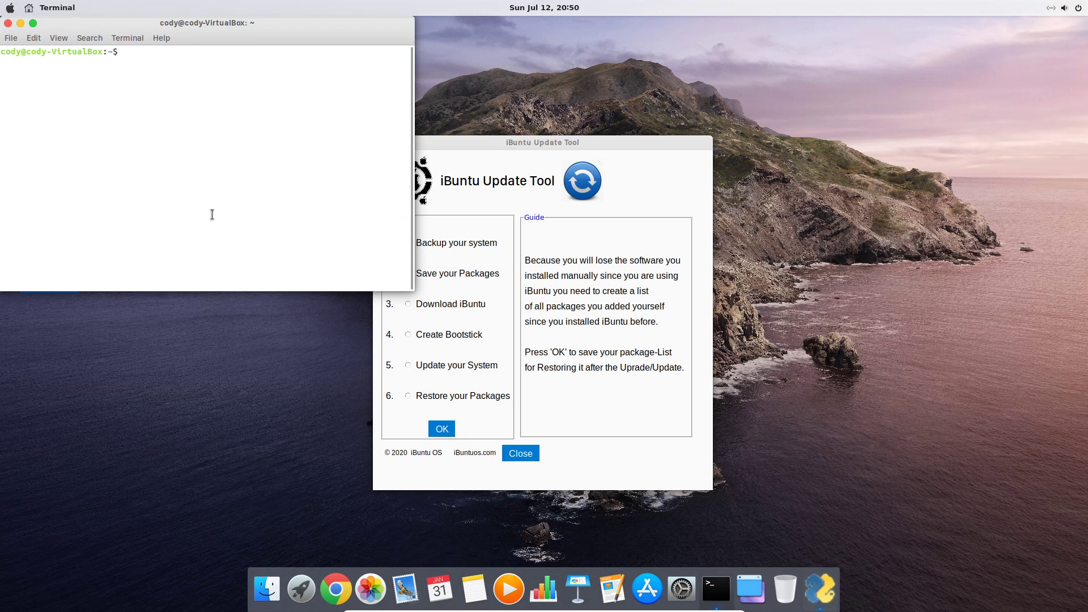
text(sudo apt install brasero)
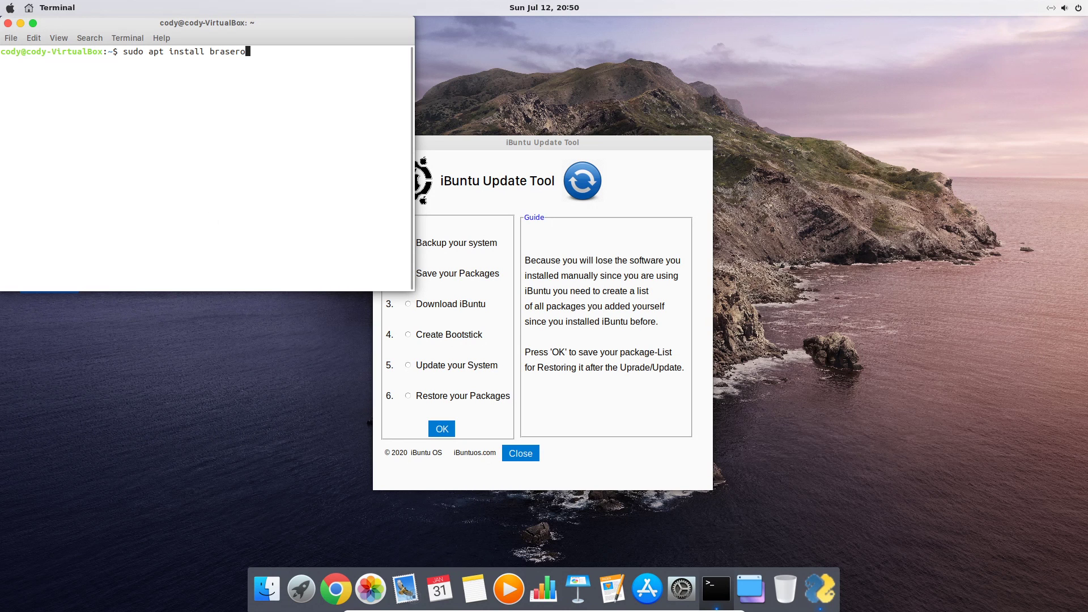
key(Return)
key(Return)
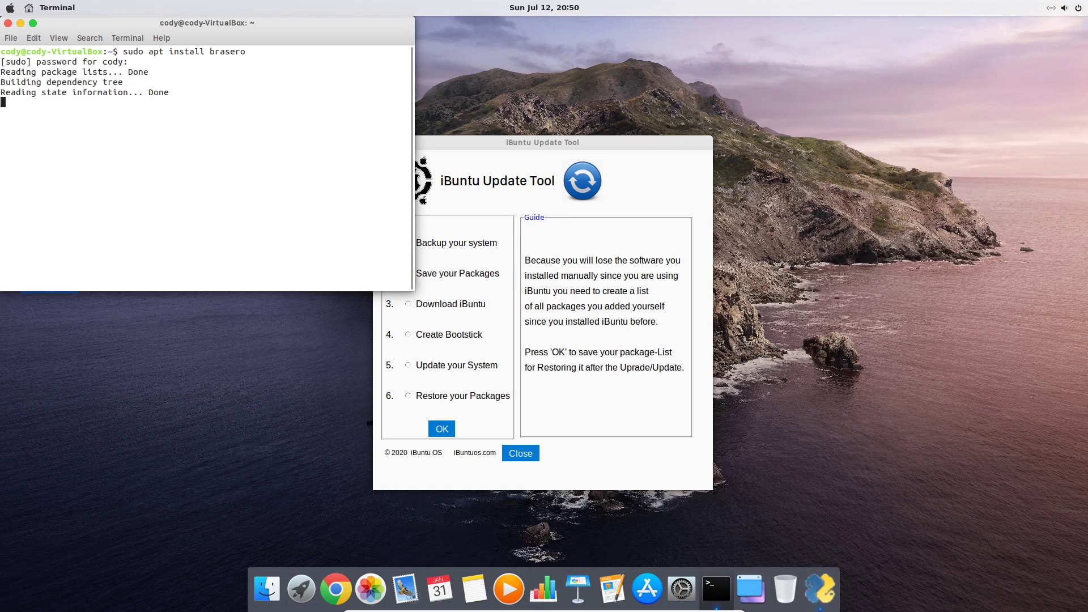
text(y)
key(Return)
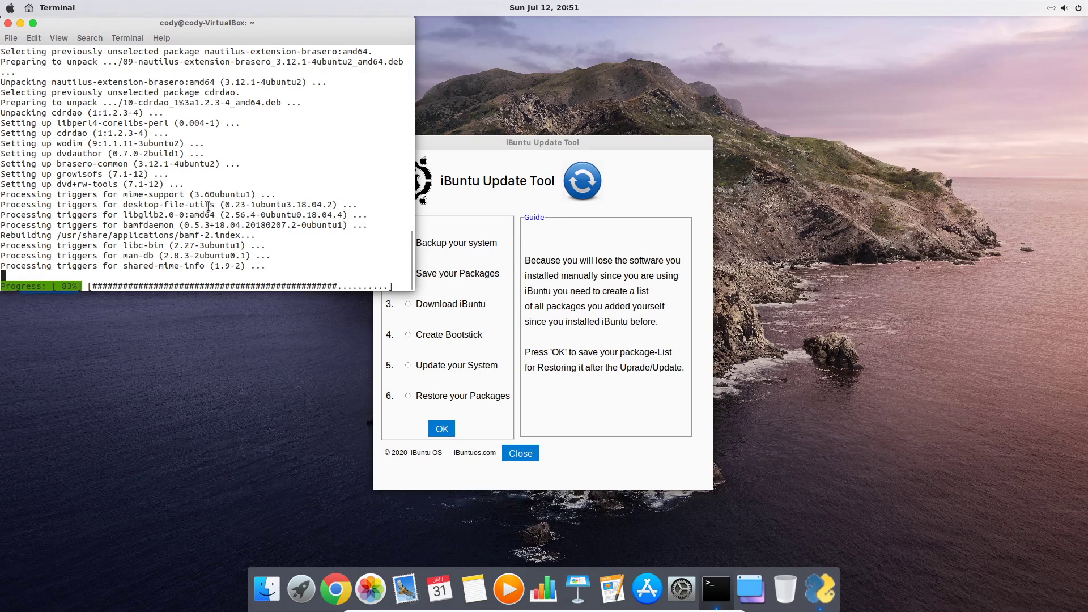
Launch Brasero from the application grid to check it starts, then close it
click(307, 589)
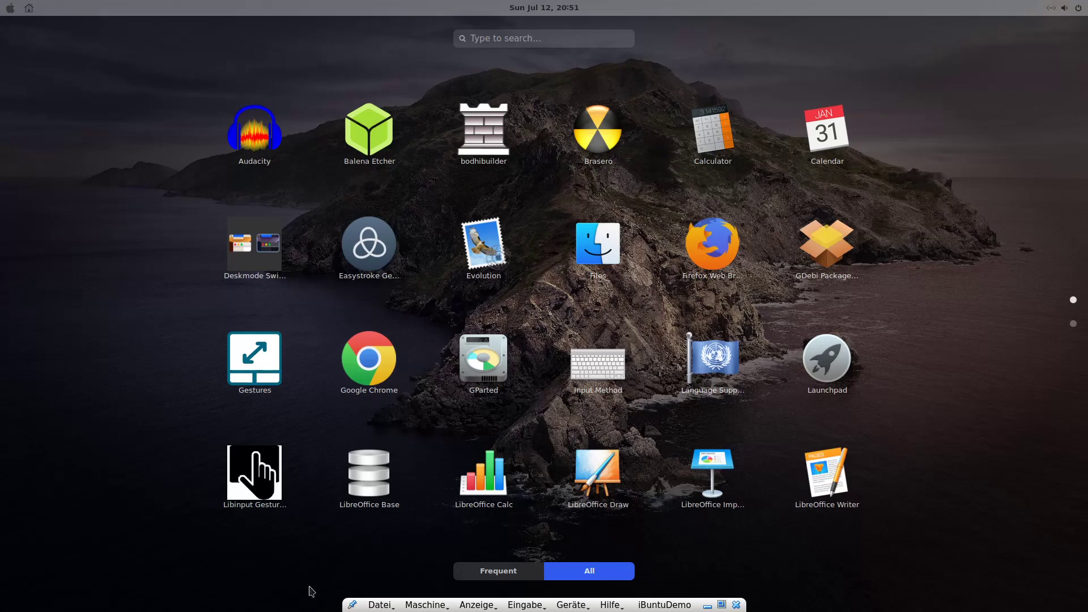
click(620, 131)
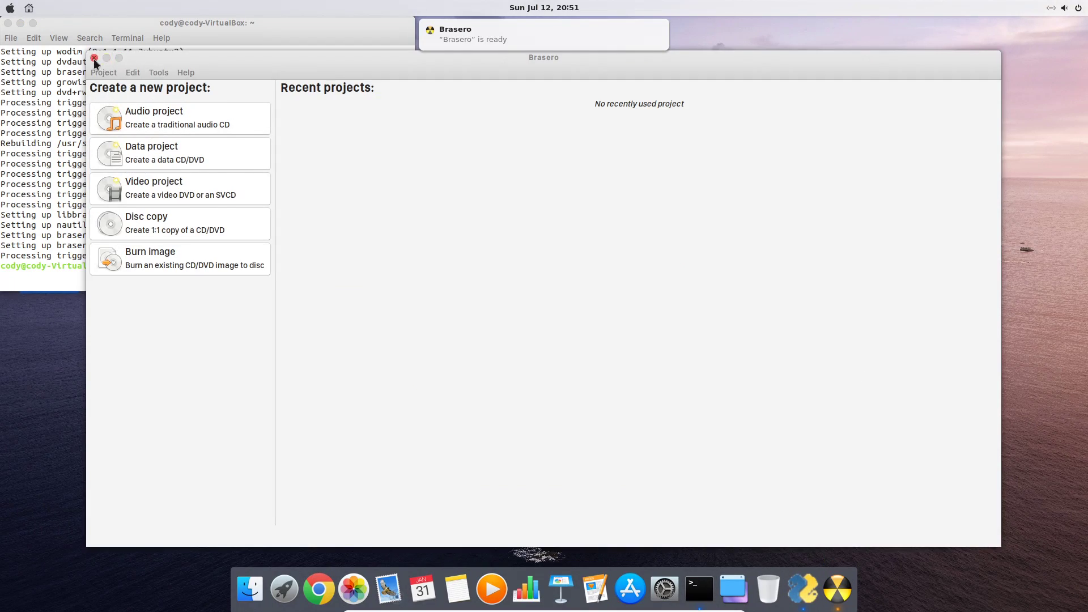
click(94, 58)
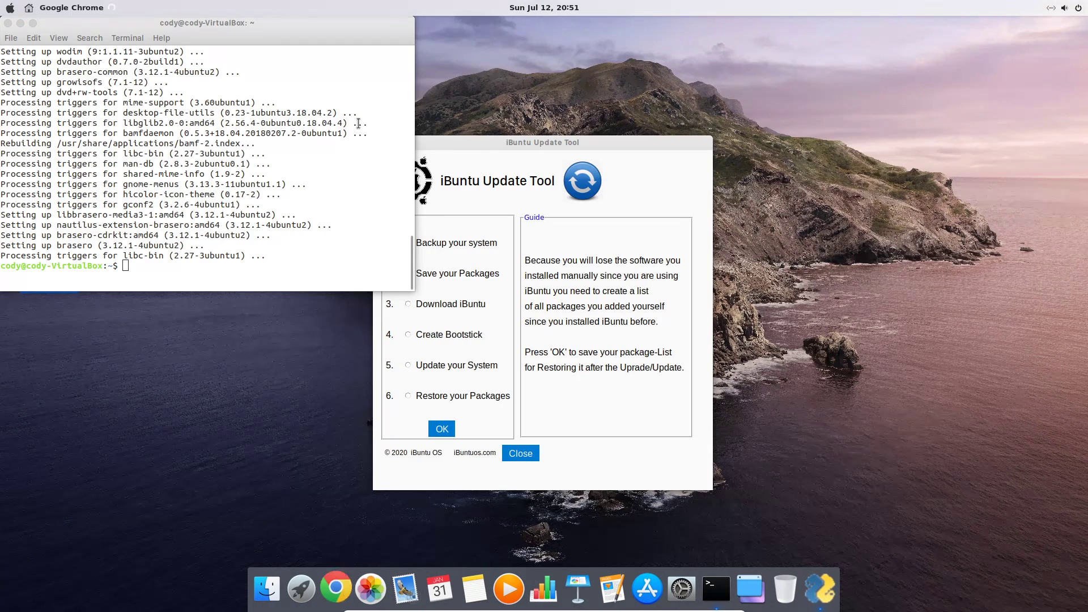
Go to atom.io and start downloading the Atom 1.48.0 .deb package
text(atom.io)
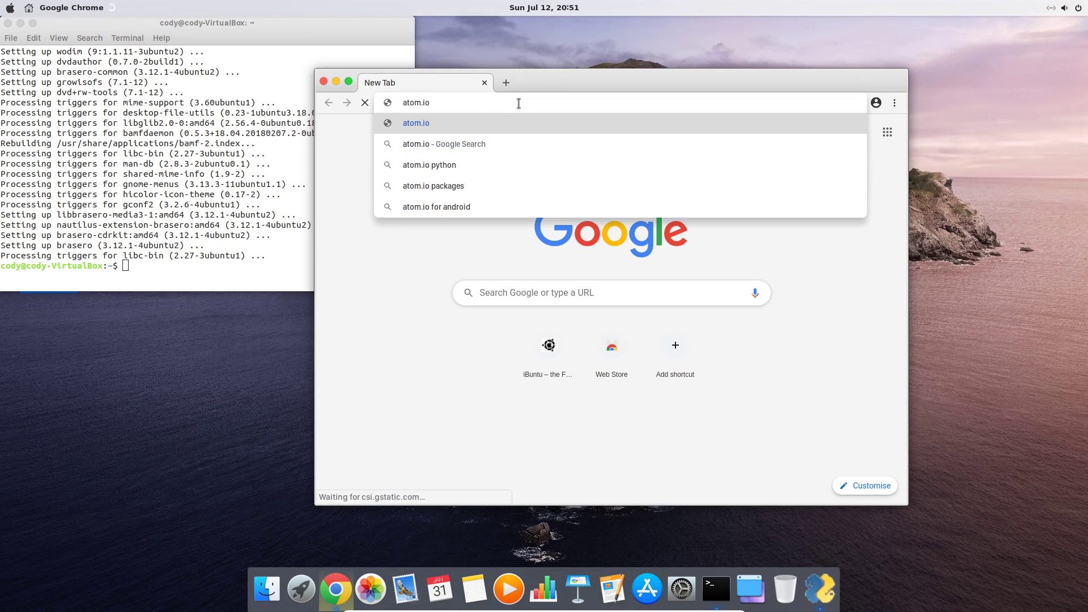
key(Return)
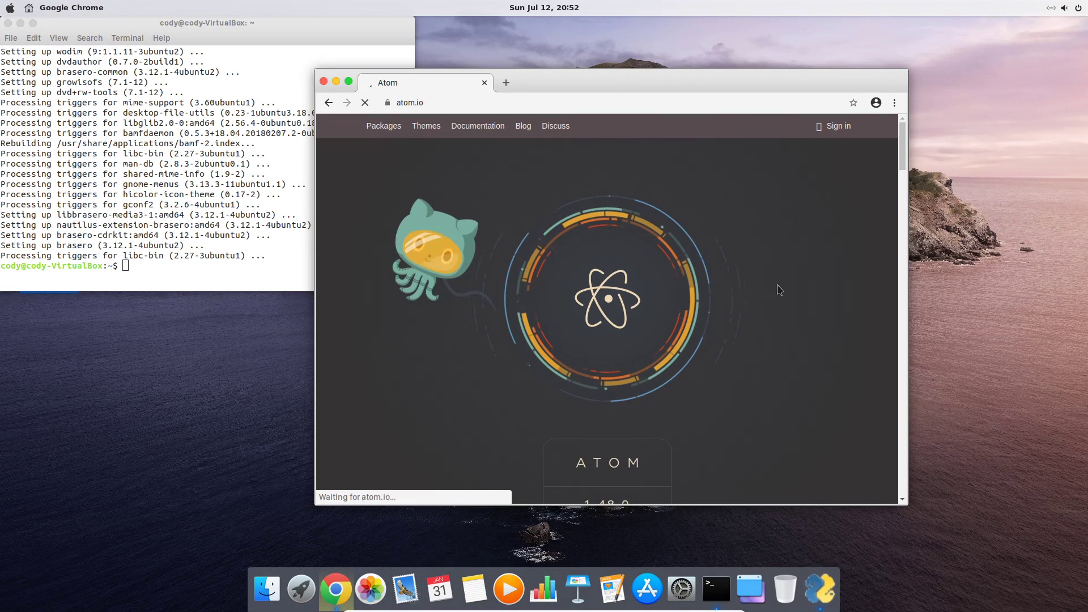
scroll(780, 290, down, 5)
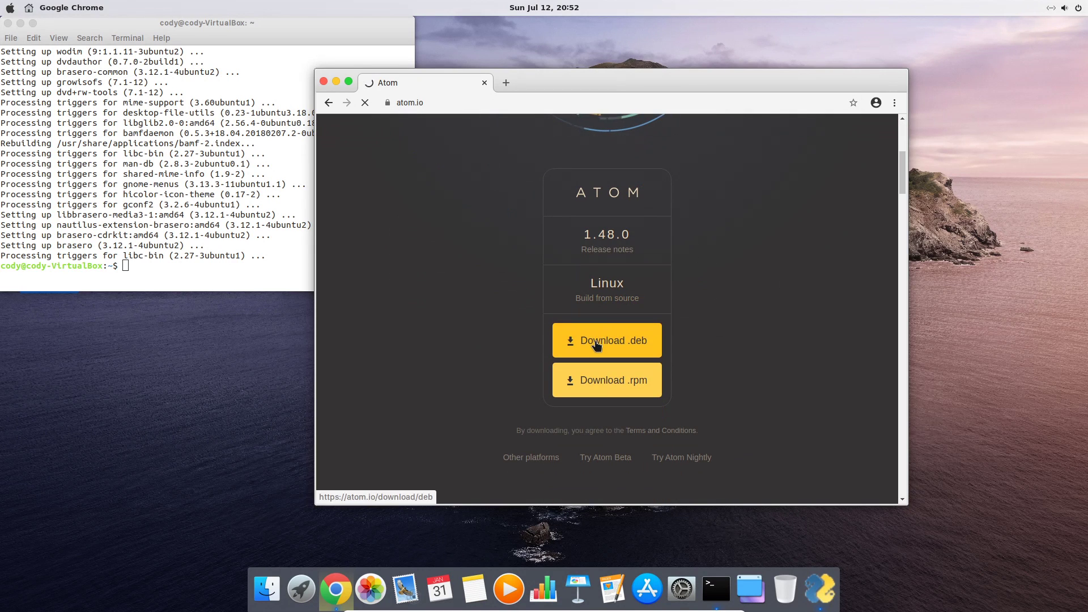
click(596, 345)
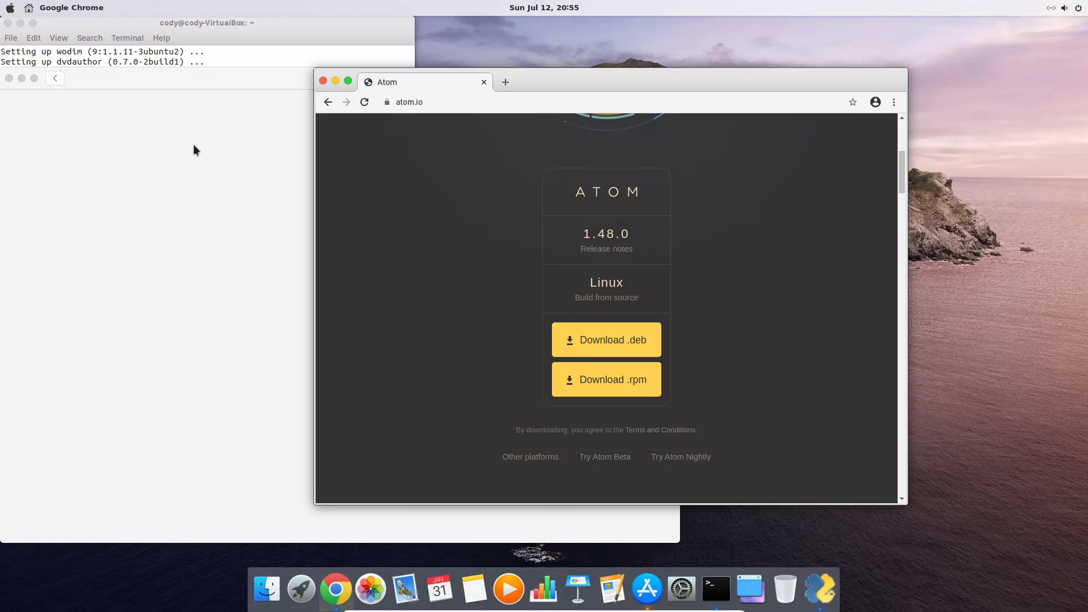
Install the downloaded Atom 1.48.0 .deb in Ubuntu Software with the admin password, then launch Atom
click(193, 144)
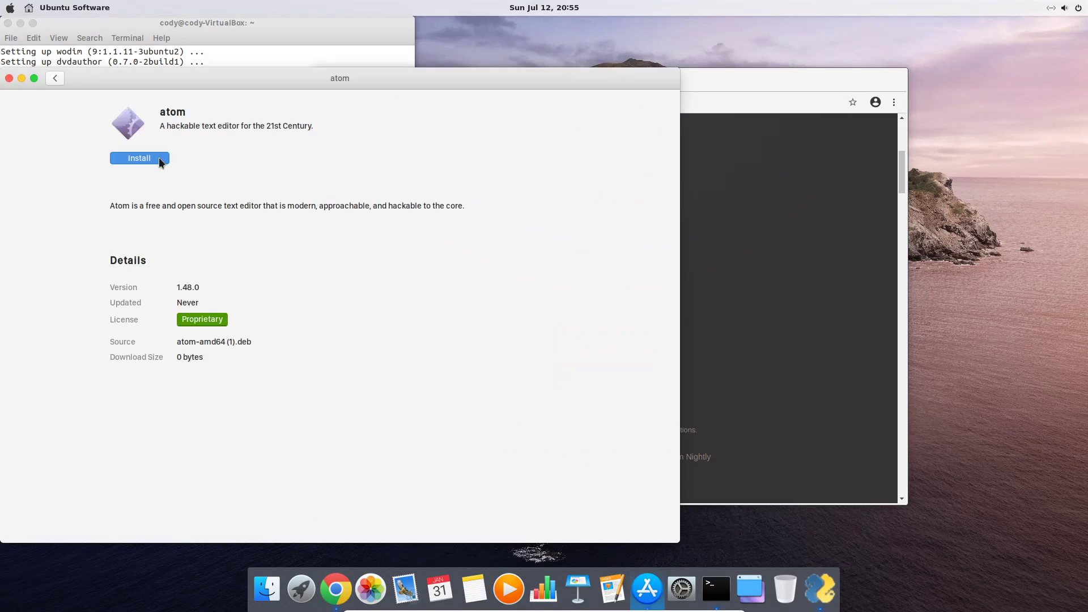
click(159, 160)
key(Return)
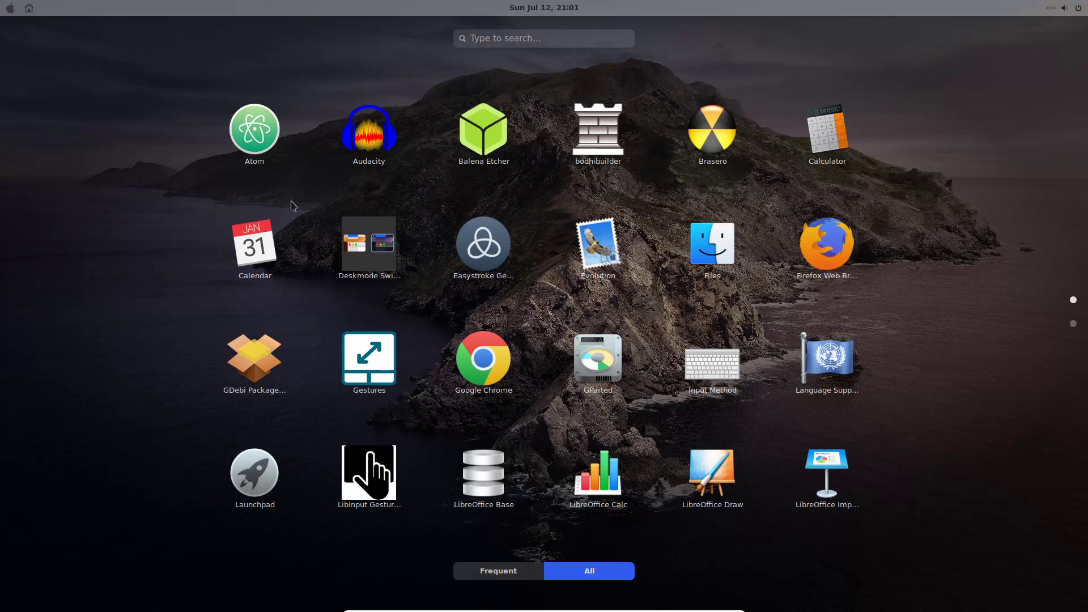
click(274, 143)
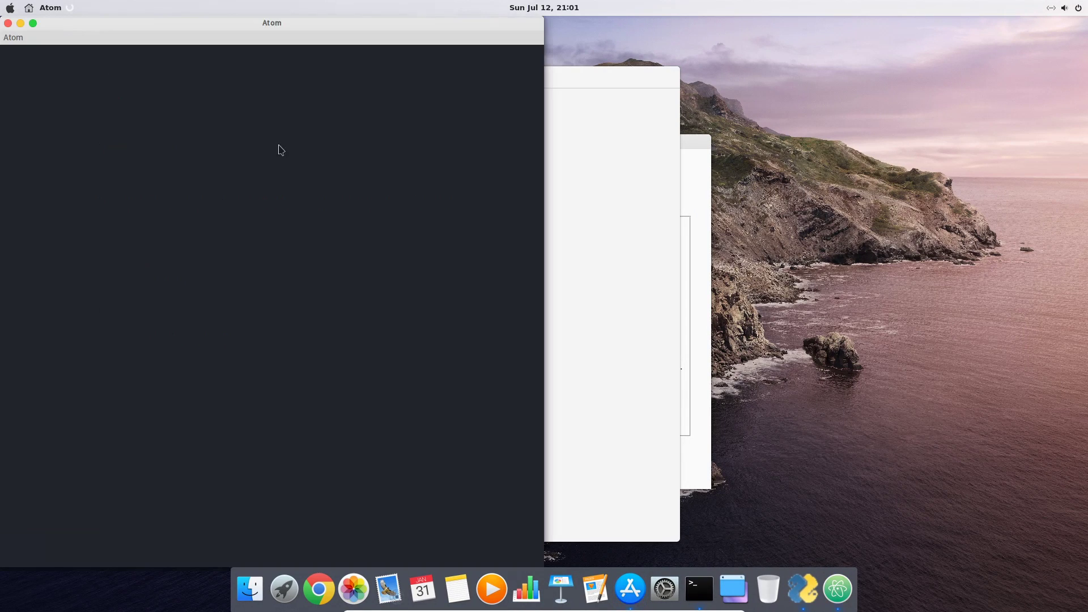
Maximize Atom and set both the UI Theme and Syntax Theme to Atom Light
click(33, 23)
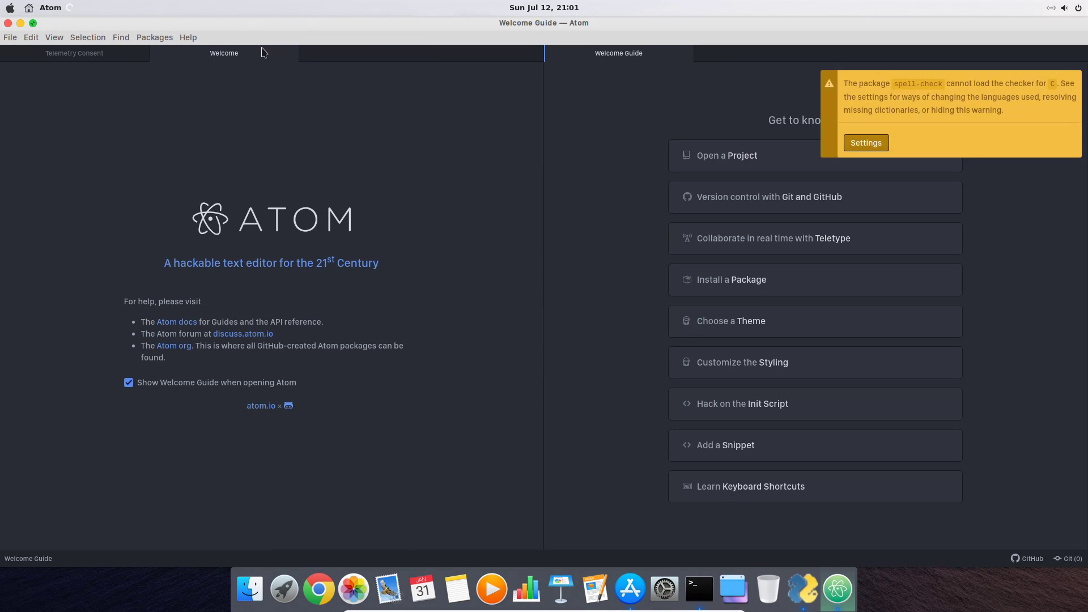
click(744, 324)
click(740, 426)
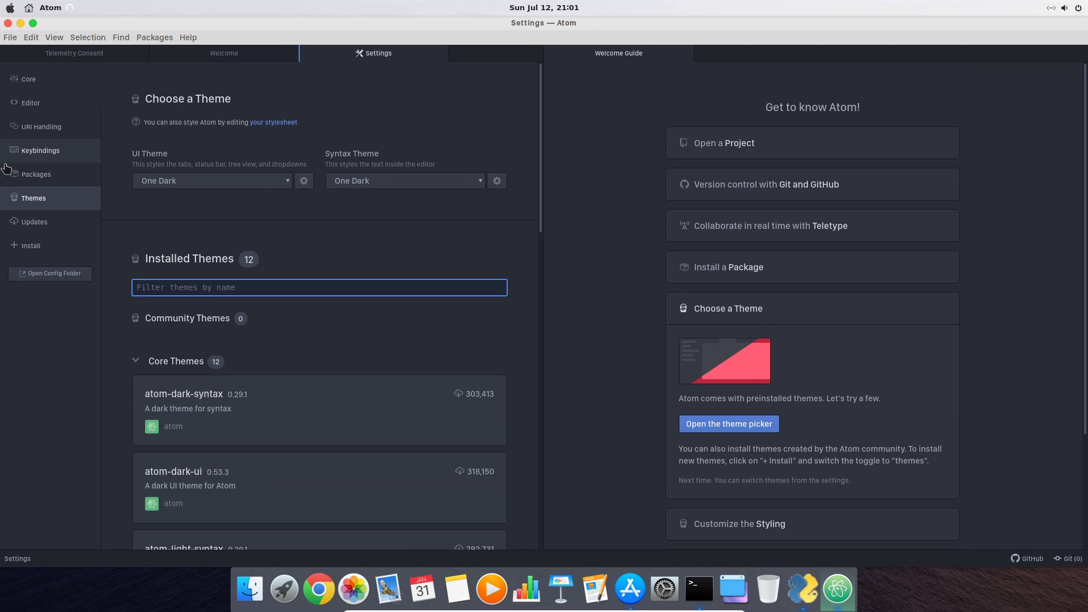
click(271, 181)
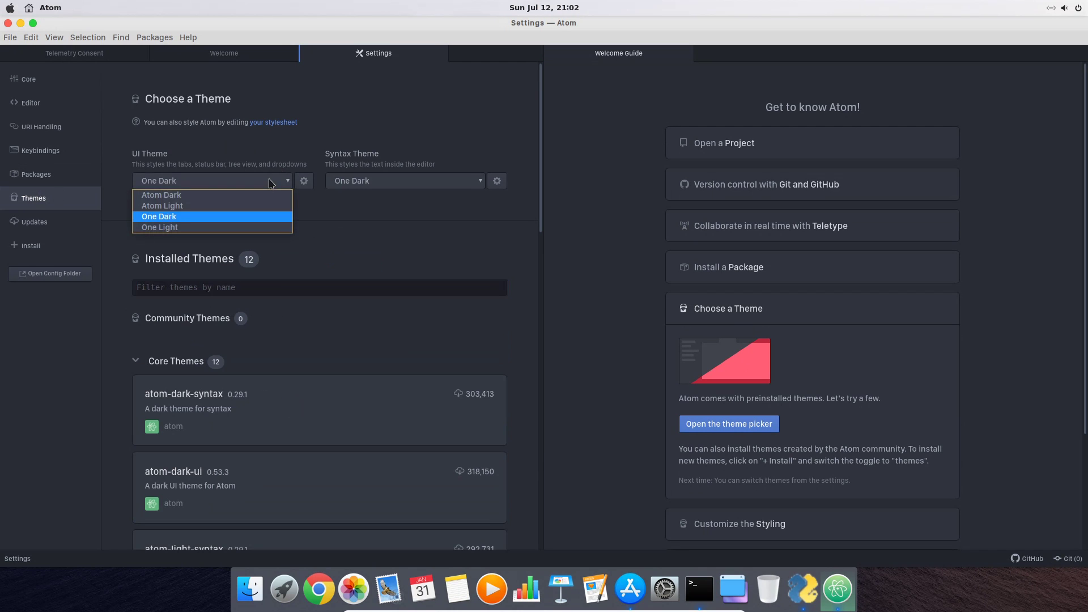
click(247, 210)
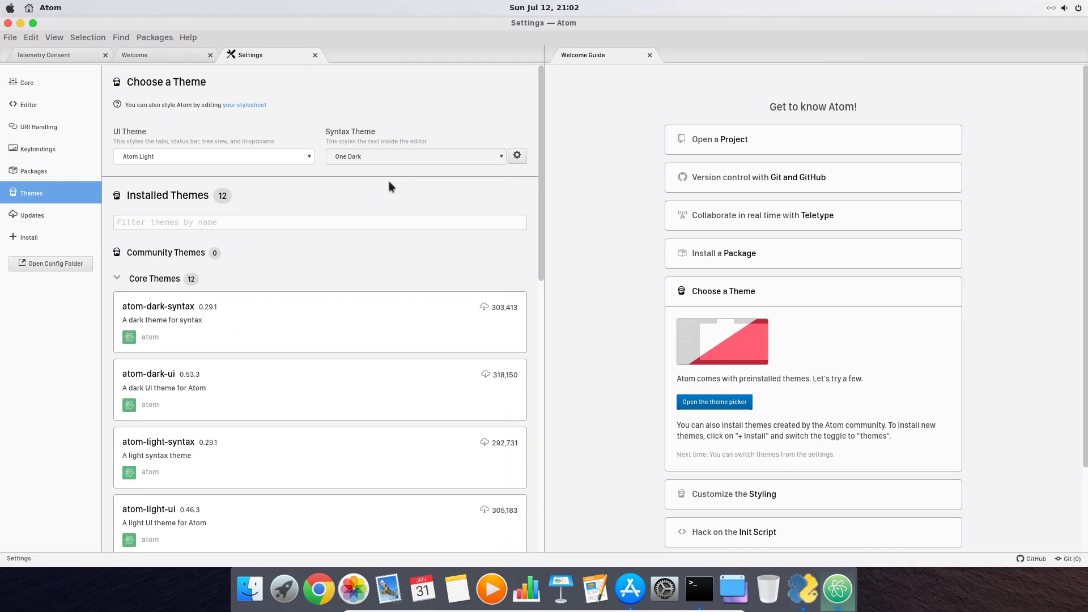
click(409, 158)
click(406, 177)
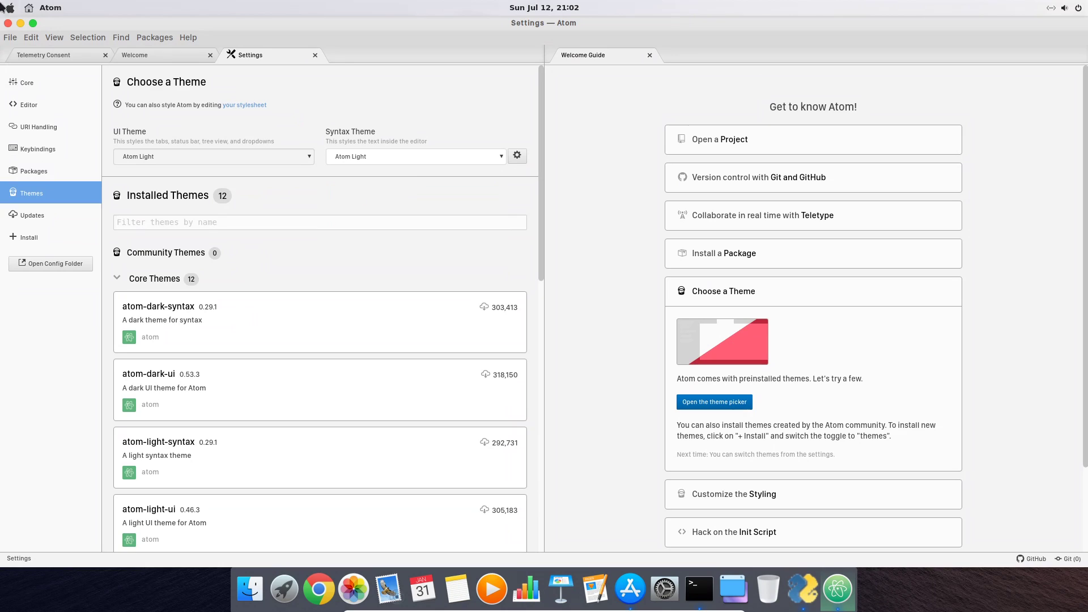
Close Atom, reopen it to check the Atom Light theme, and close it again
click(8, 24)
click(283, 590)
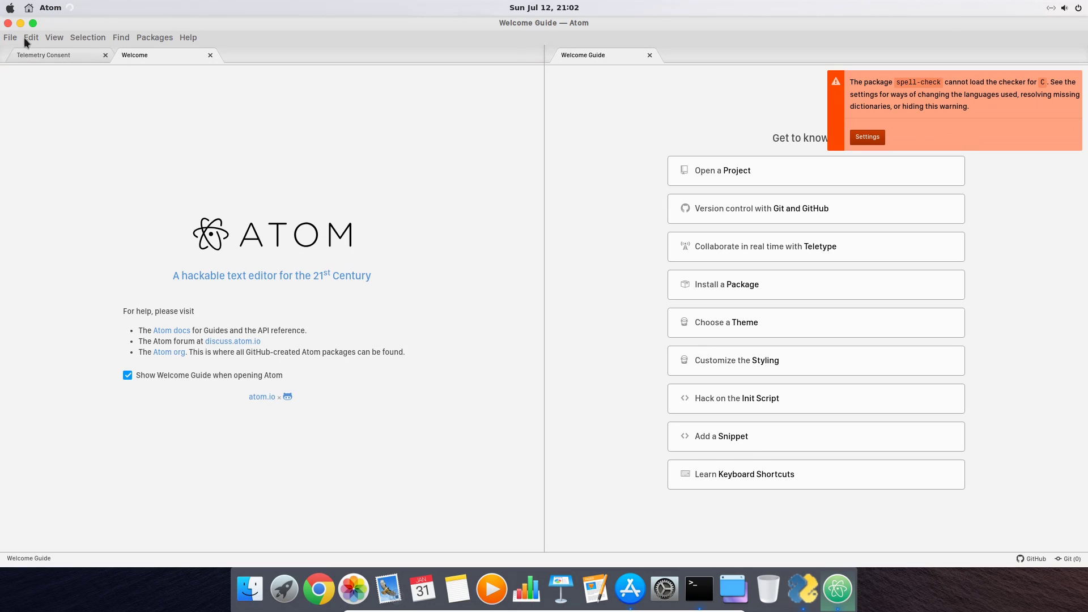
click(8, 24)
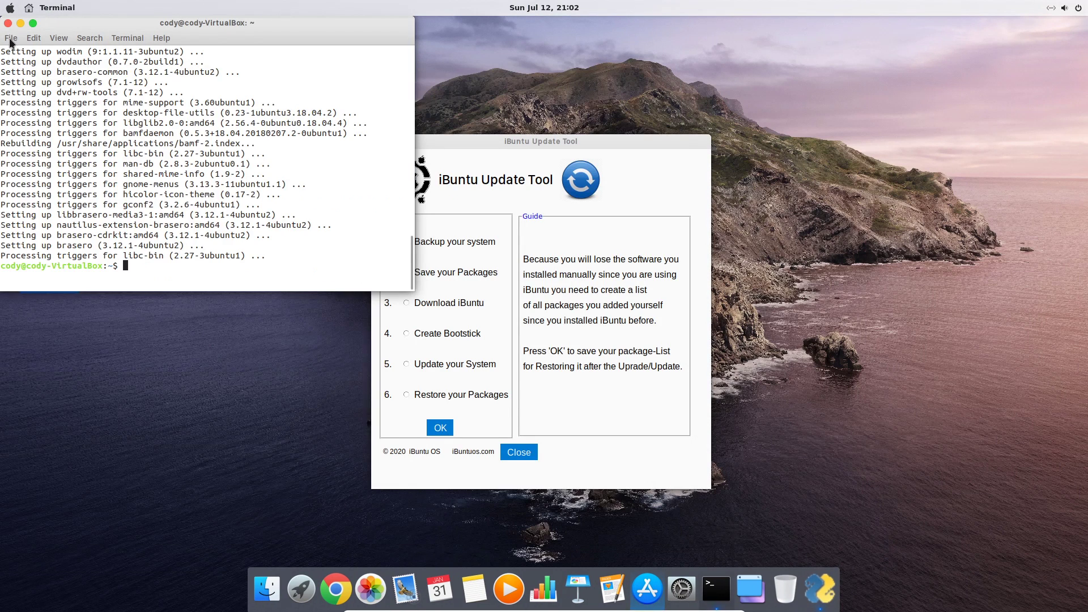
Run the 'Save your Packages' backup with the sudo password and close the finished terminal
click(8, 24)
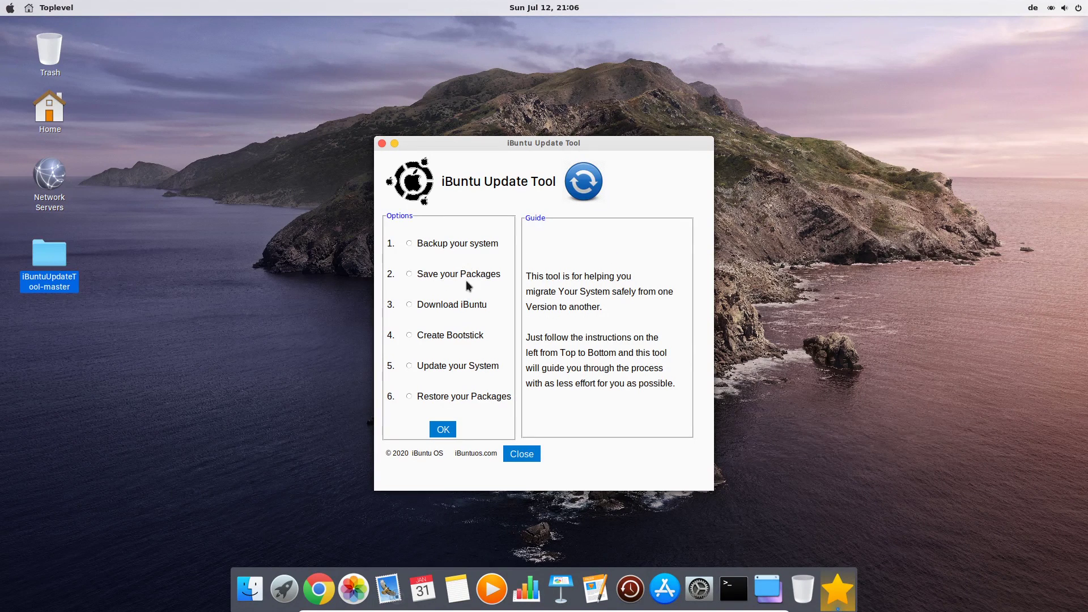
click(465, 274)
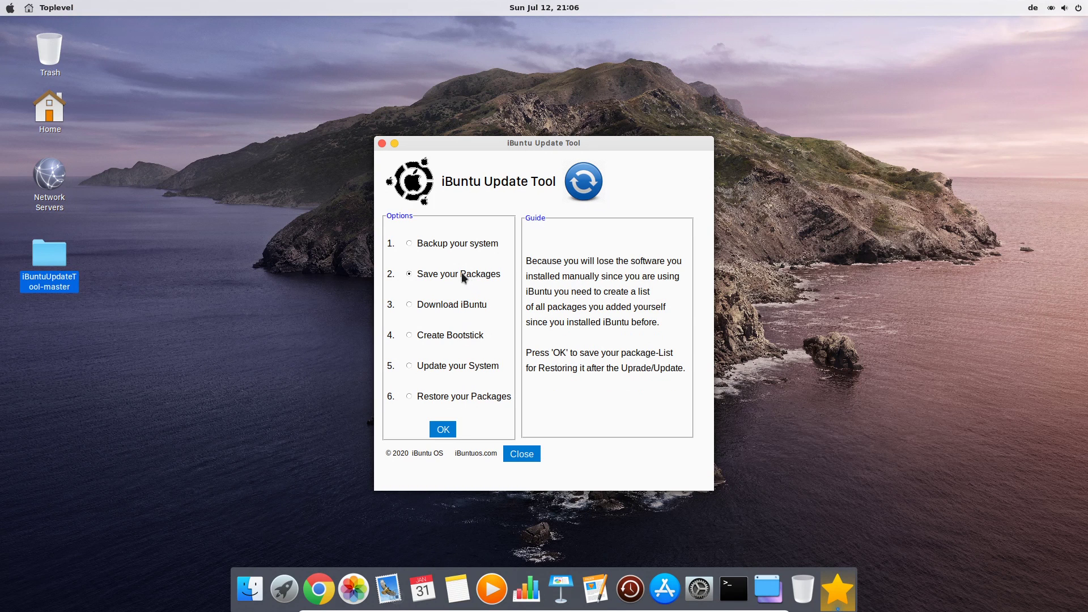
click(442, 430)
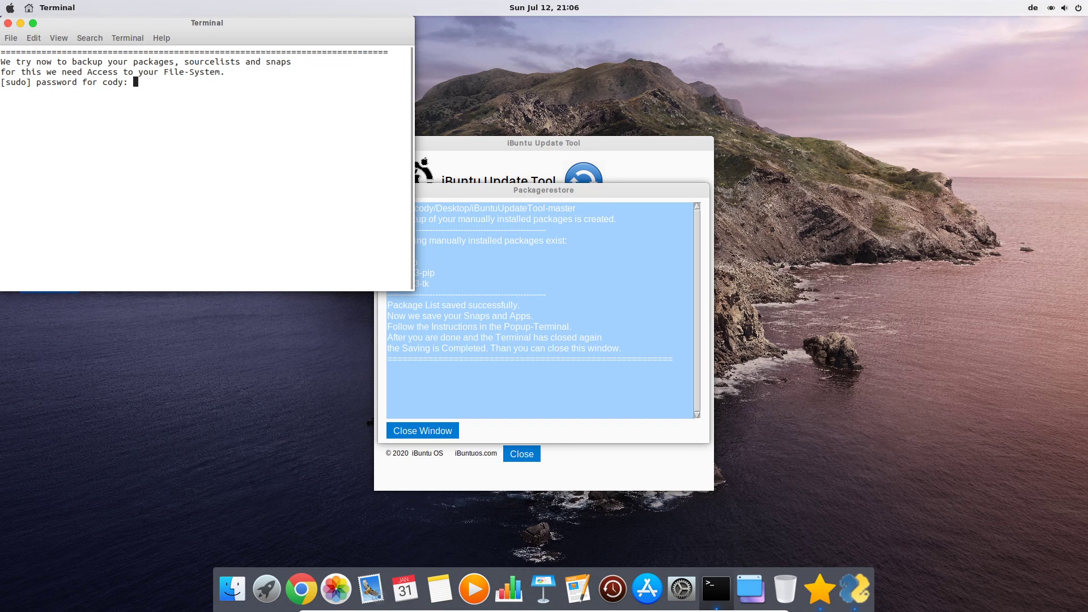
key(Return)
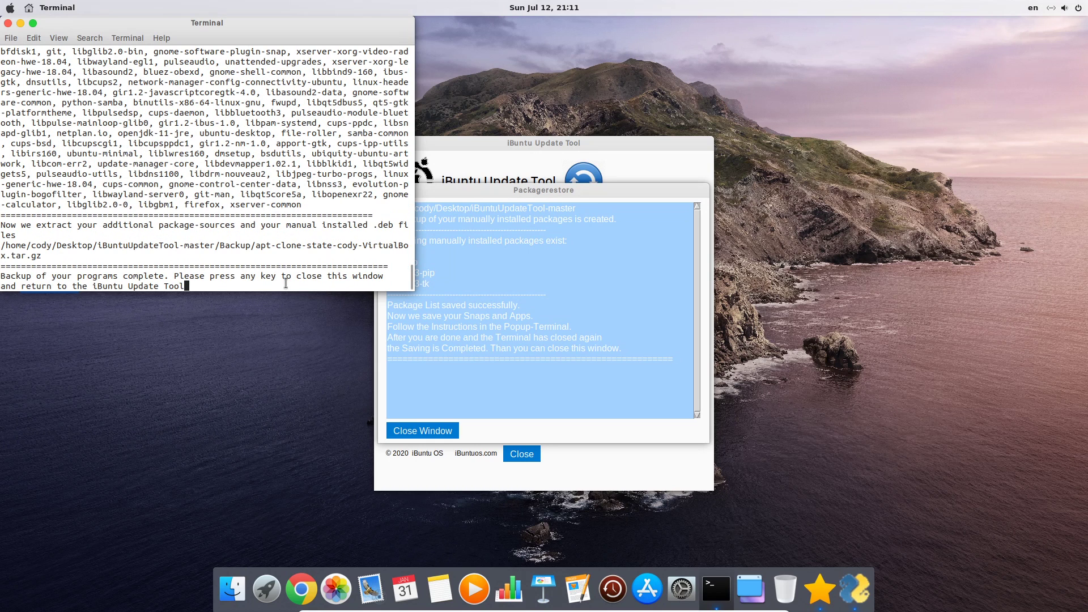
key(Return)
Download ibuntu_1.2_catalinux_amd64.iso from Google Drive, accepting the virus-scan warning
click(422, 431)
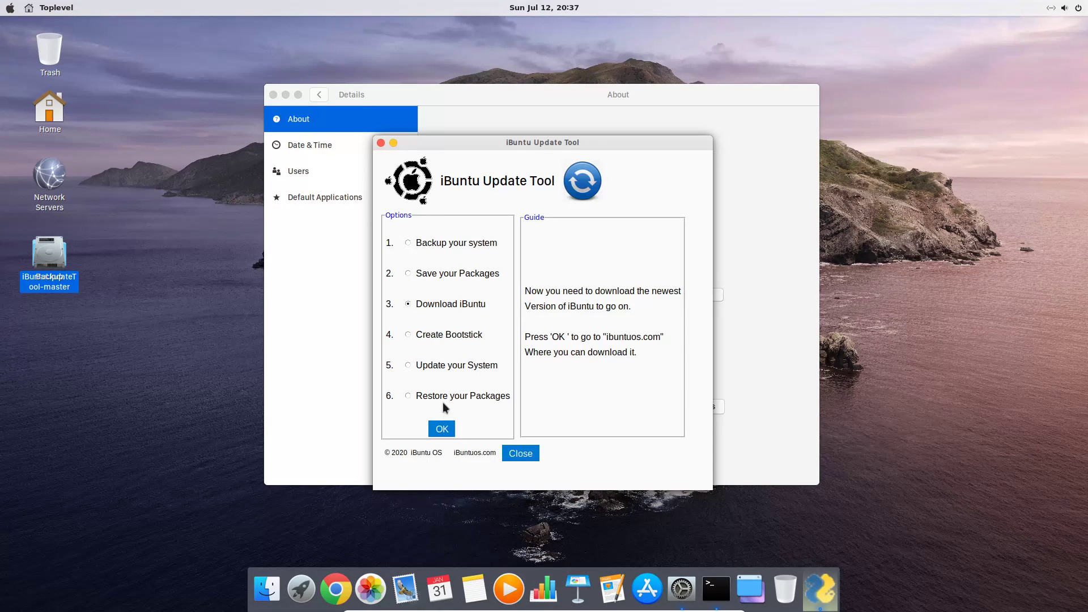
scroll(657, 409, down, 2)
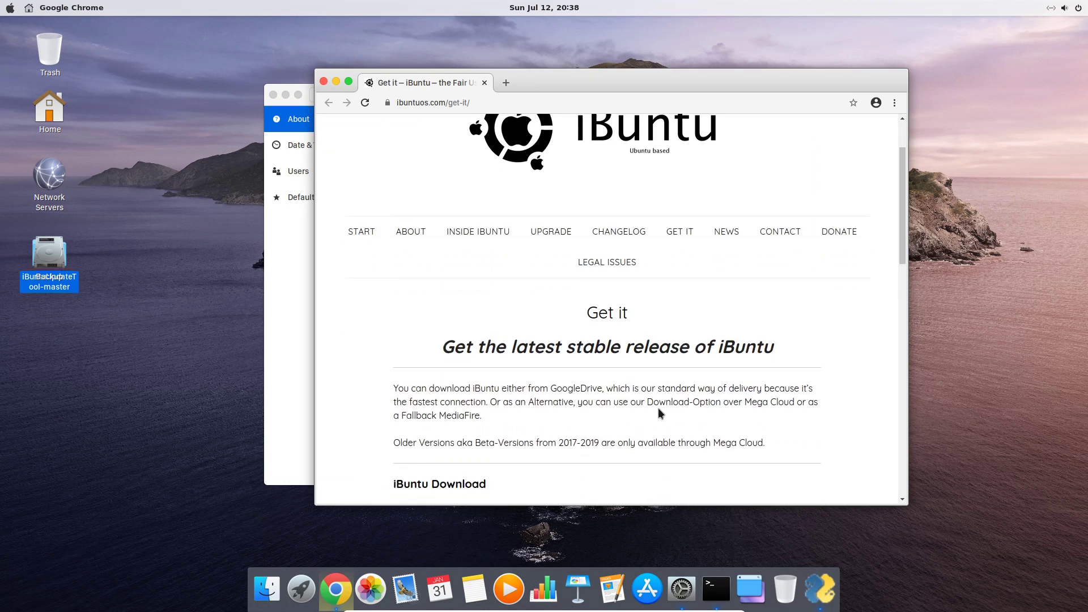
scroll(657, 408, down, 5)
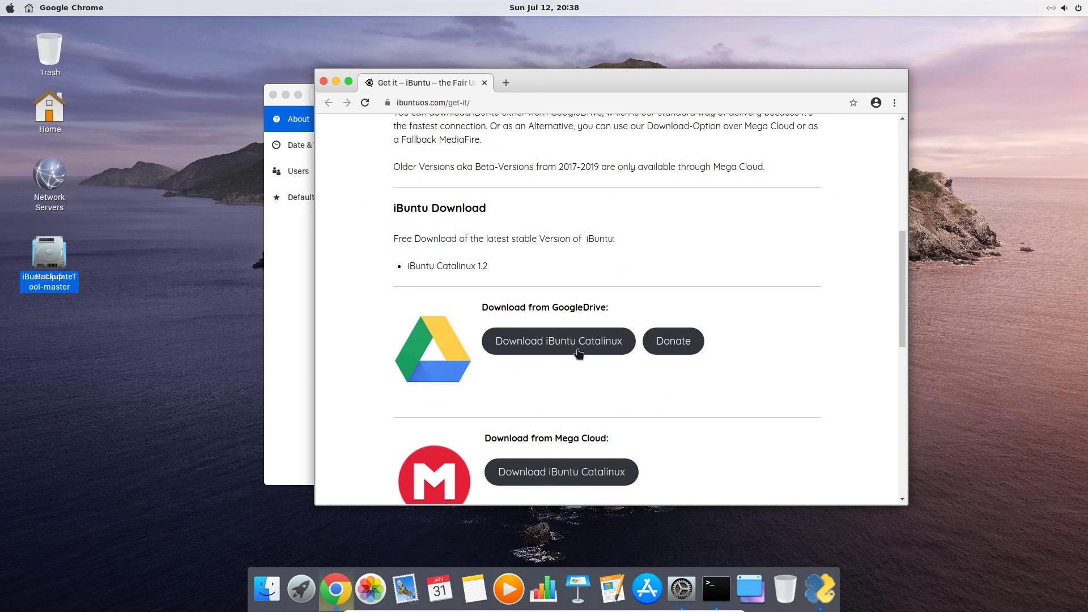
click(548, 348)
click(532, 225)
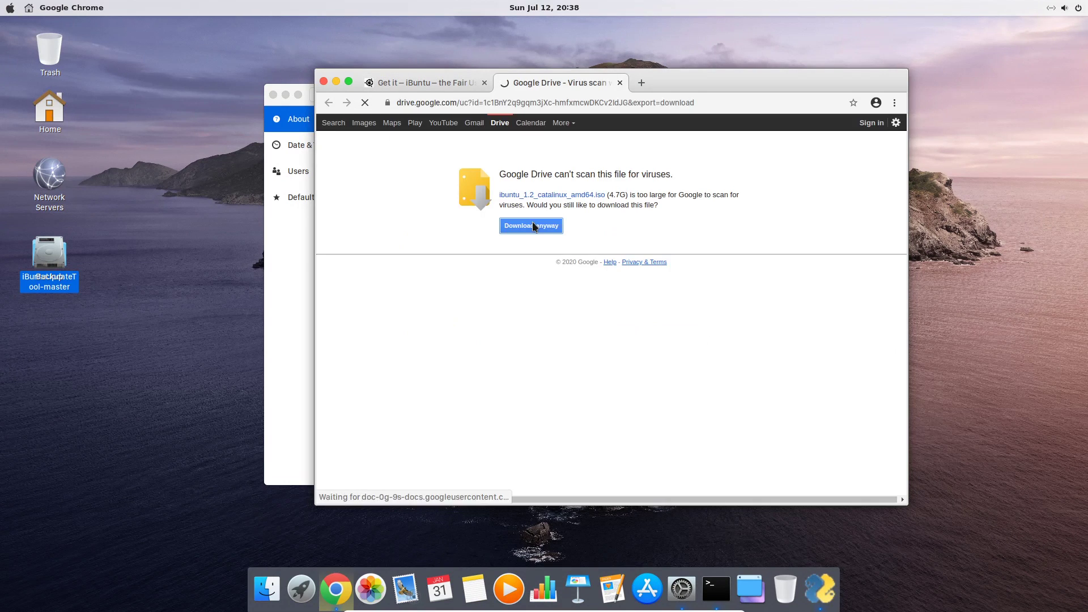
click(619, 82)
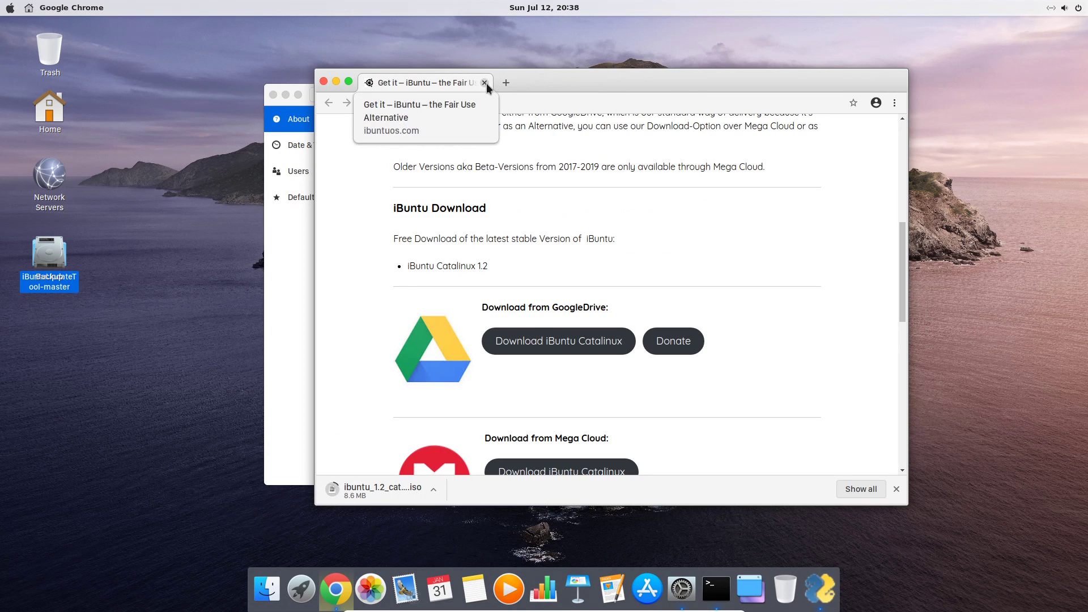
Choose Create Bootstick, view the balena.io/etcher download page, then close Chrome
click(484, 83)
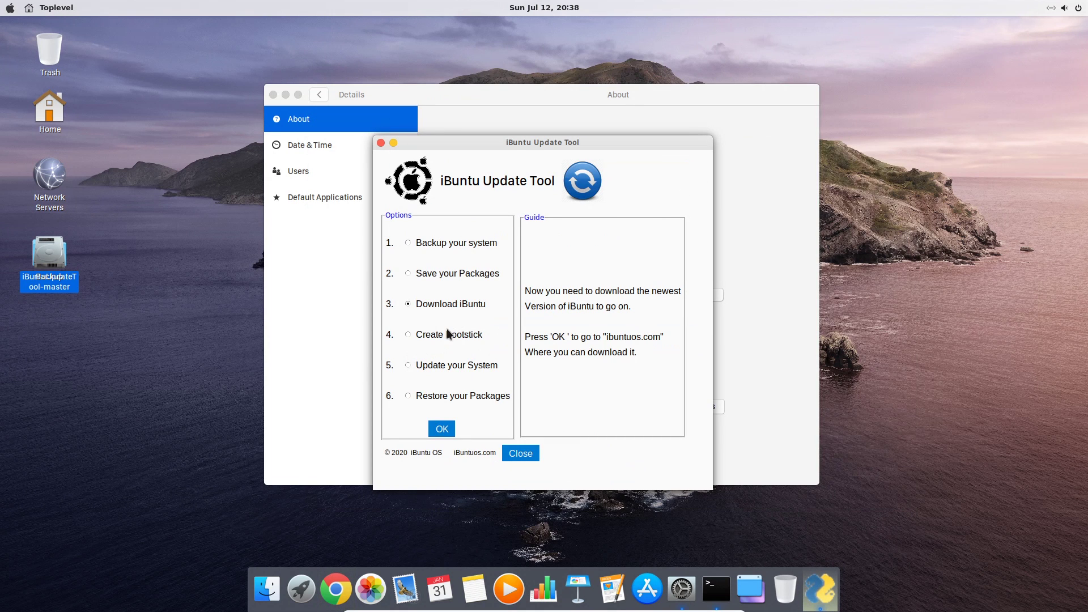
click(408, 334)
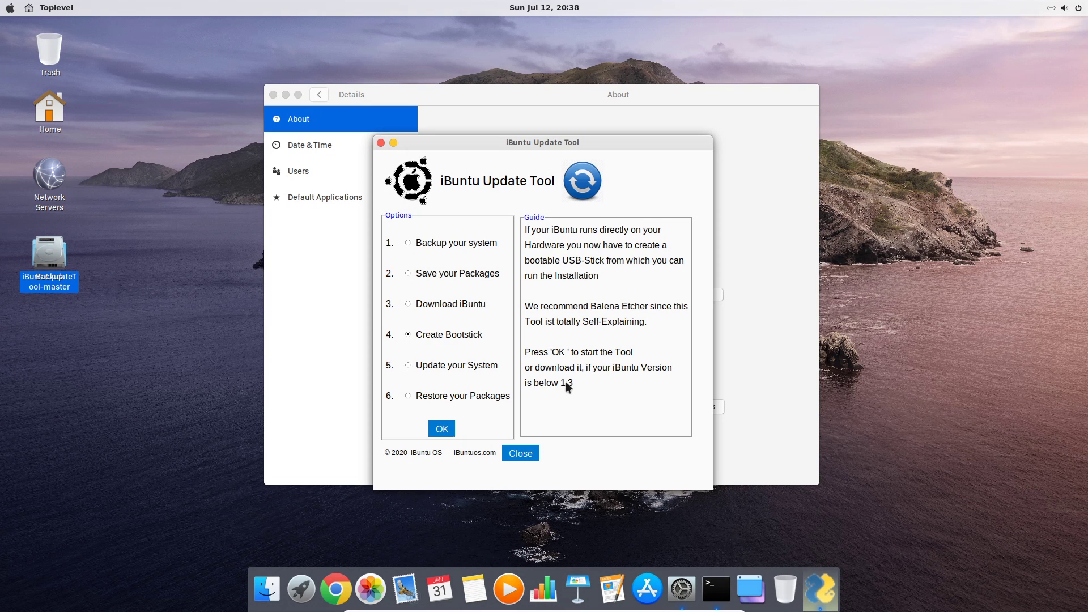
click(442, 432)
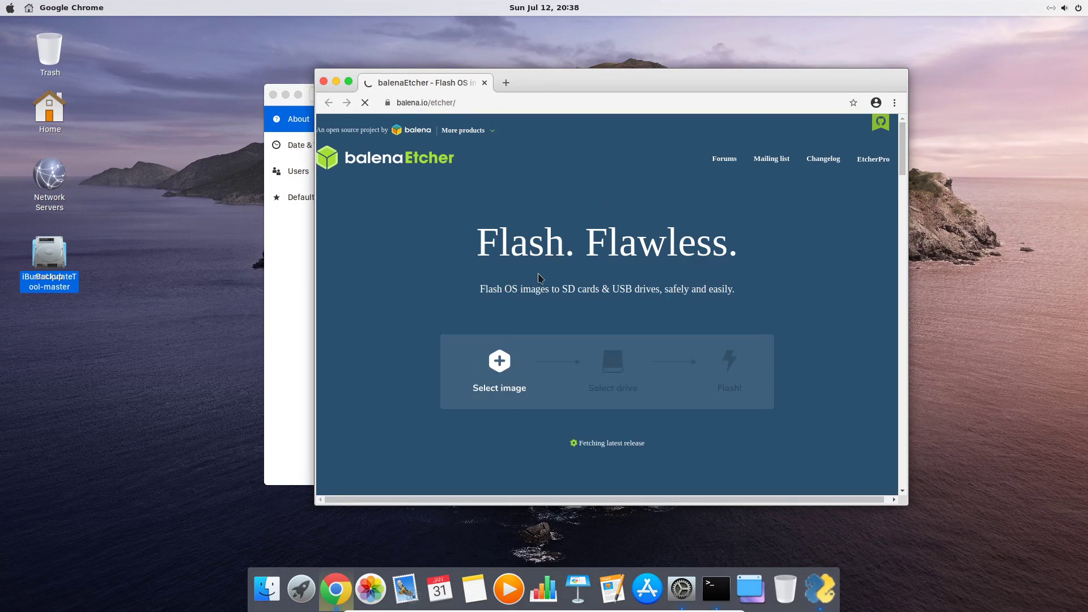
scroll(616, 321, down, 2)
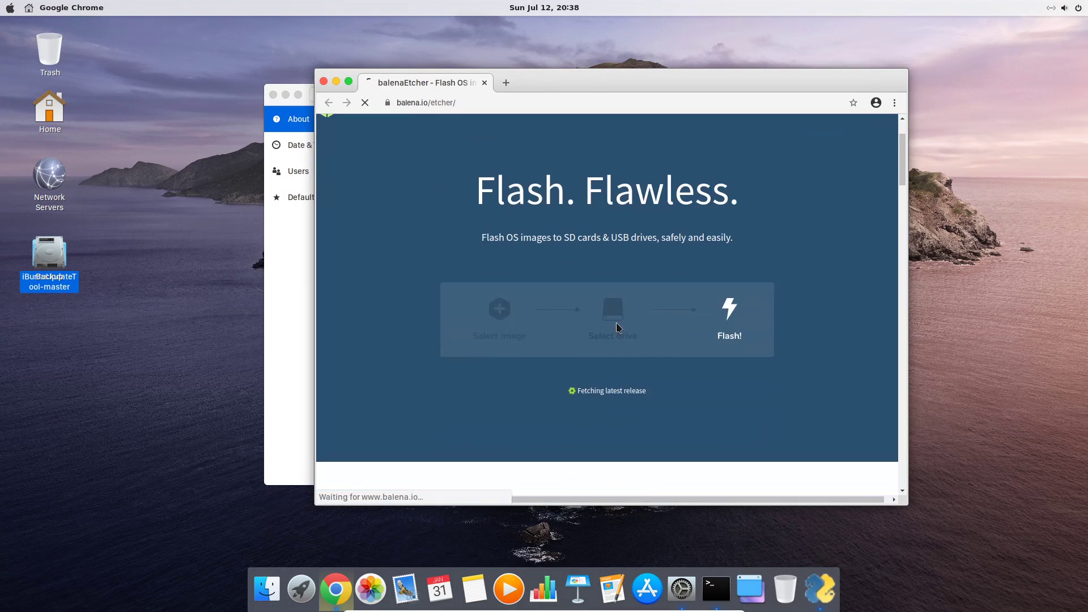
click(324, 81)
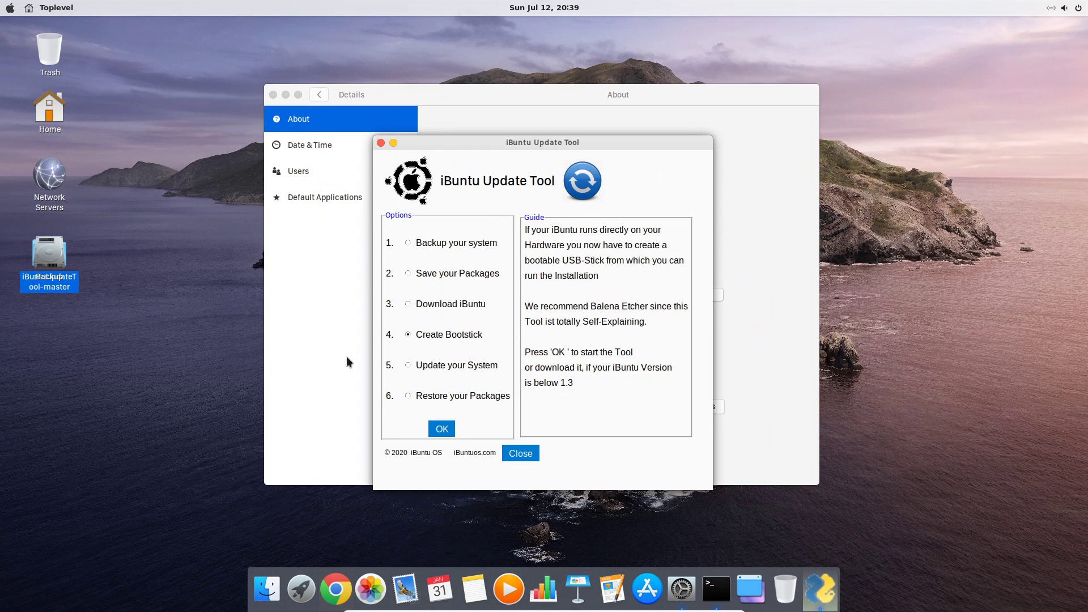
click(298, 590)
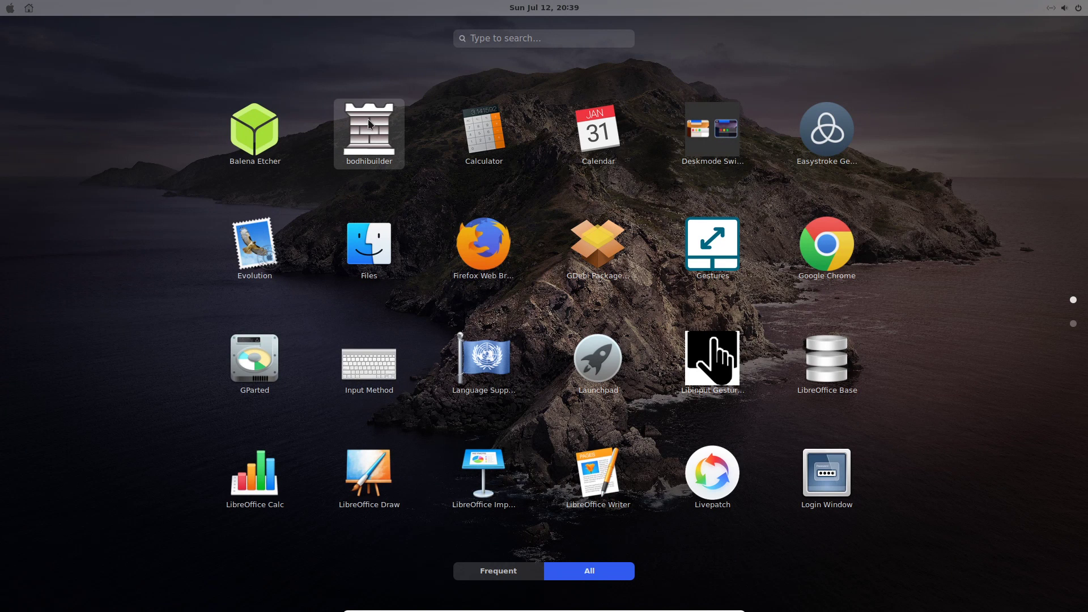
click(248, 132)
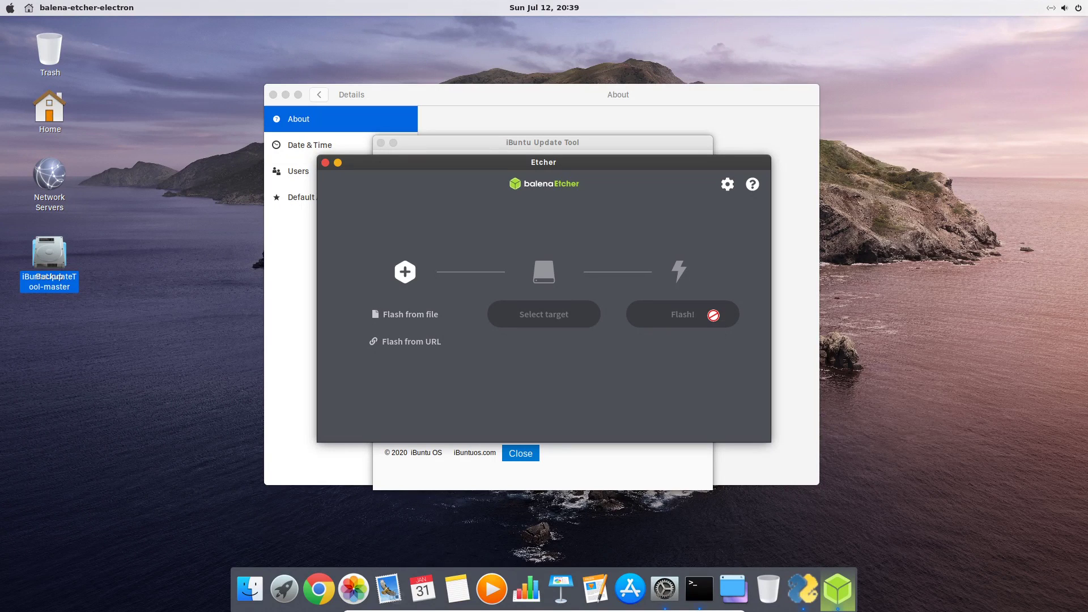
click(325, 163)
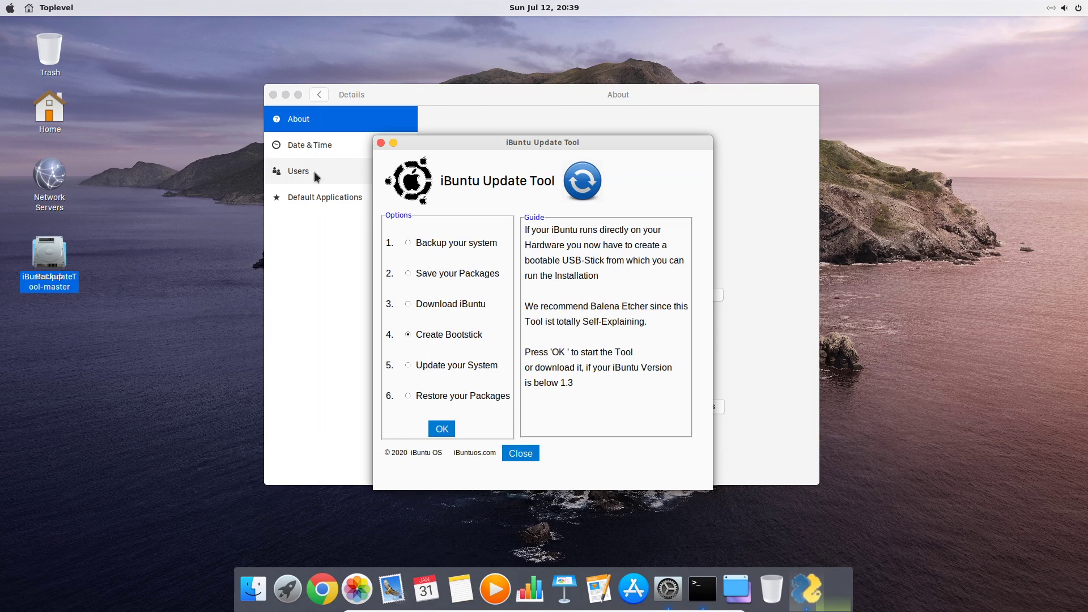
click(440, 363)
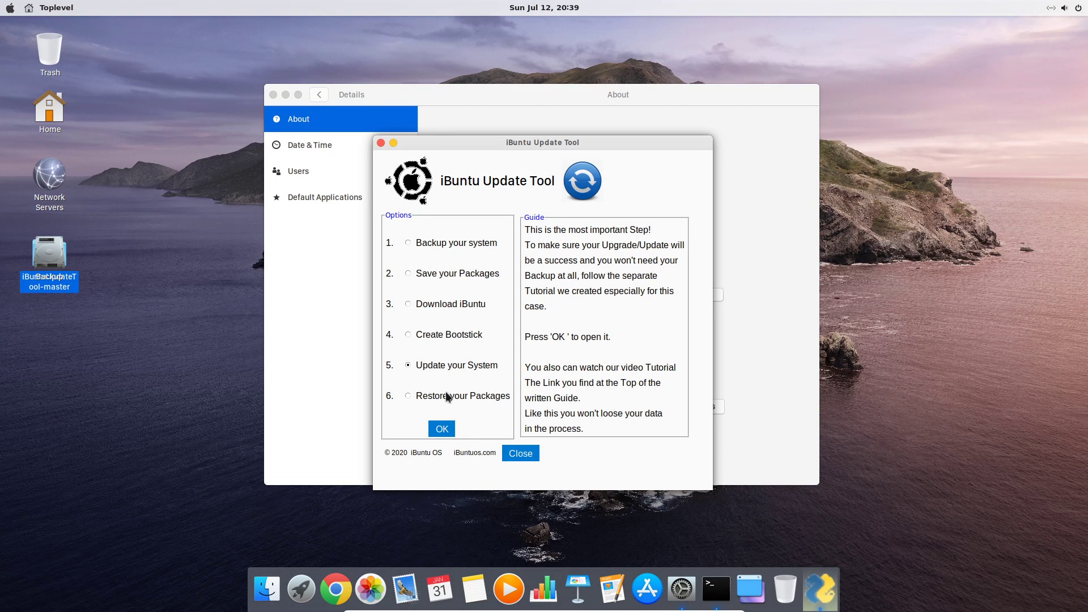
click(442, 429)
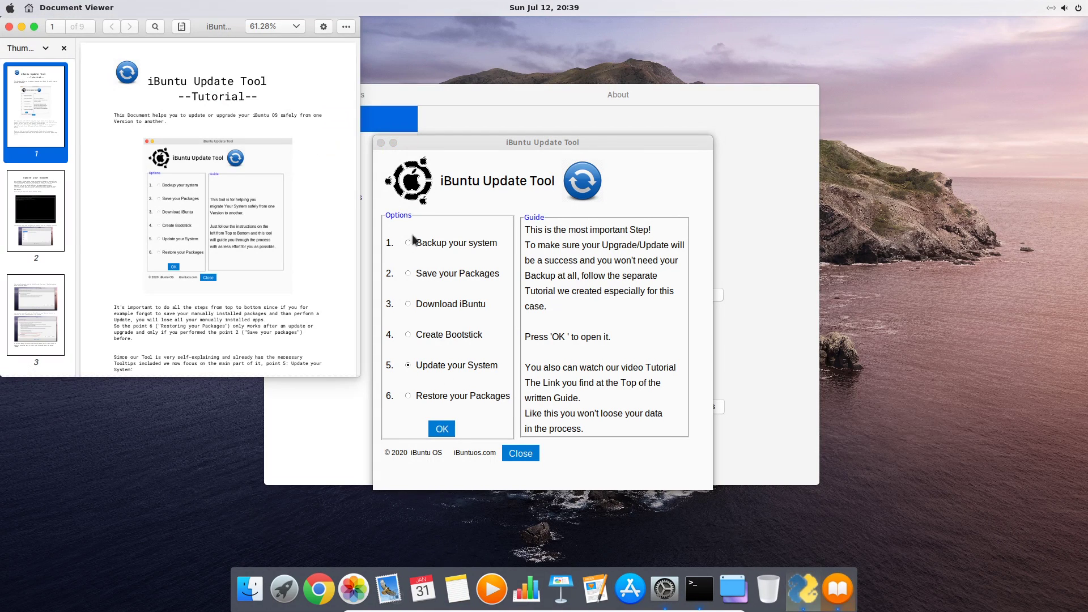
click(34, 27)
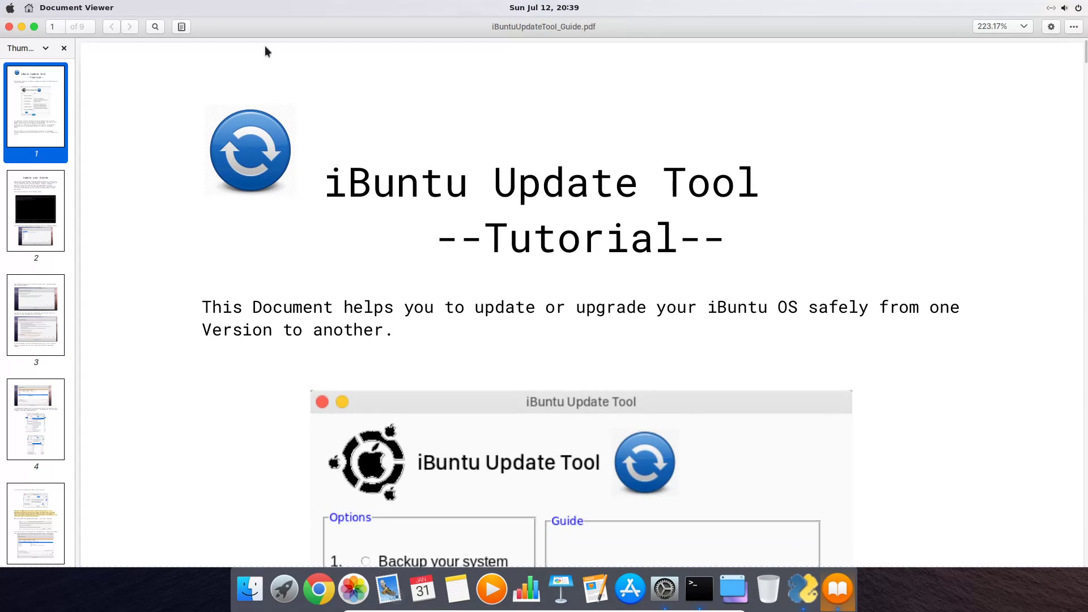
click(1023, 26)
click(1005, 141)
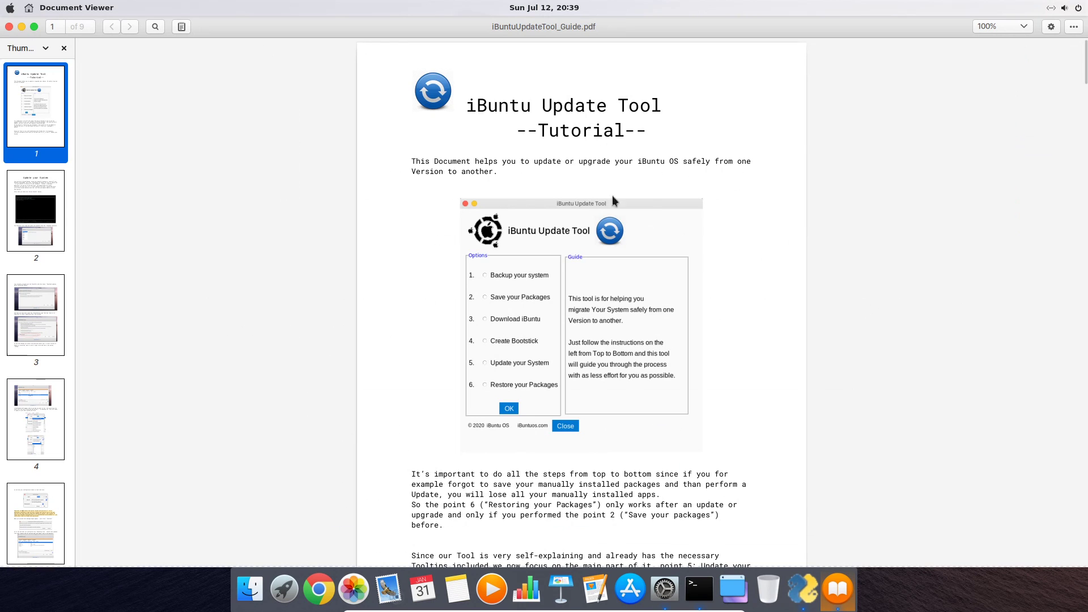
scroll(460, 297, down, 6)
scroll(484, 246, down, 3)
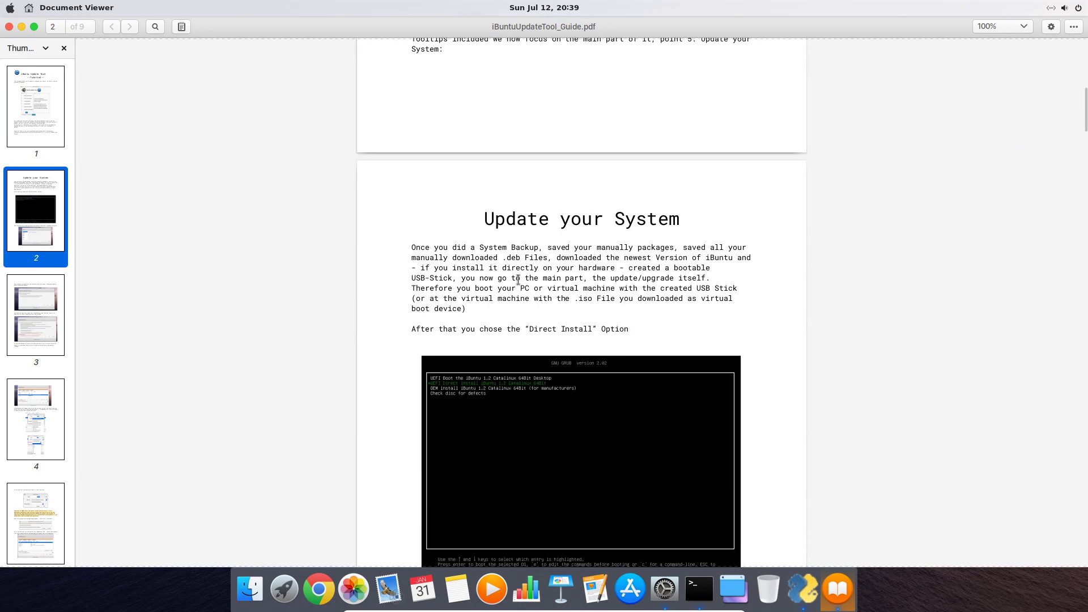
scroll(510, 262, down, 4)
scroll(520, 282, down, 14)
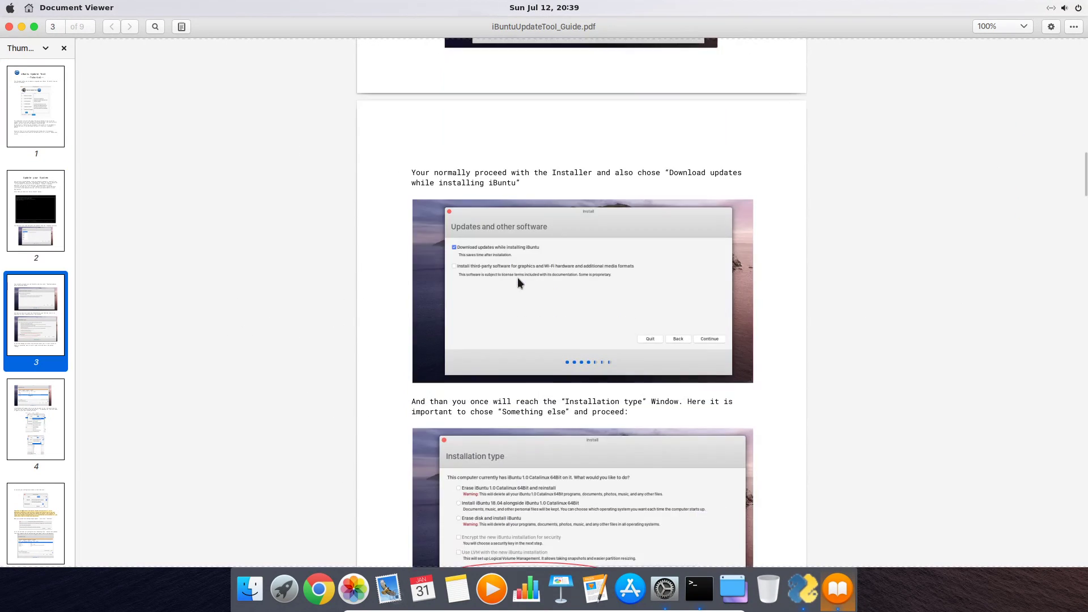
scroll(517, 273, down, 4)
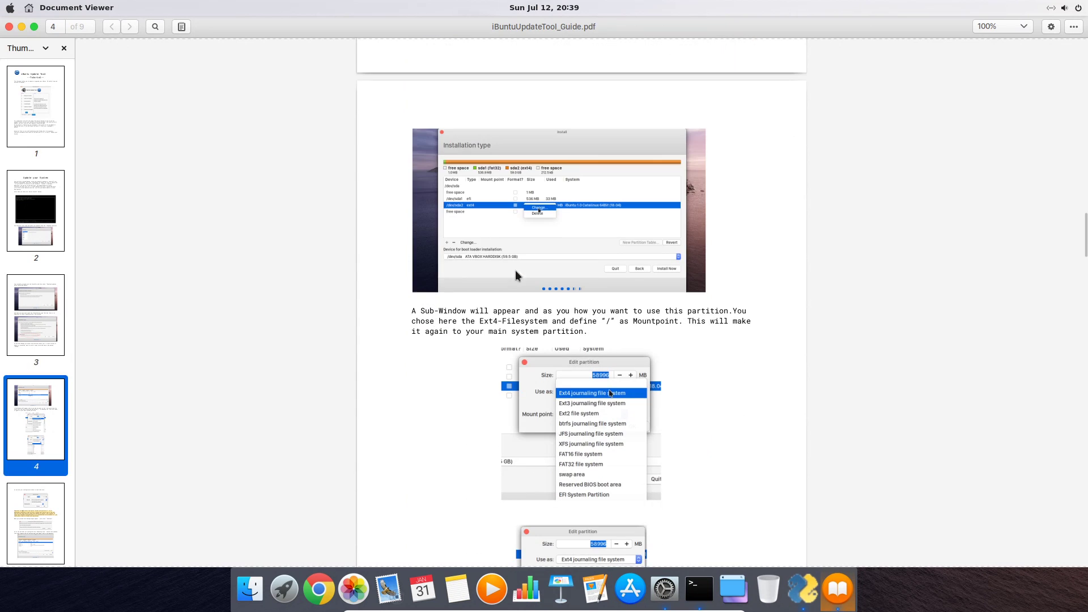
click(9, 27)
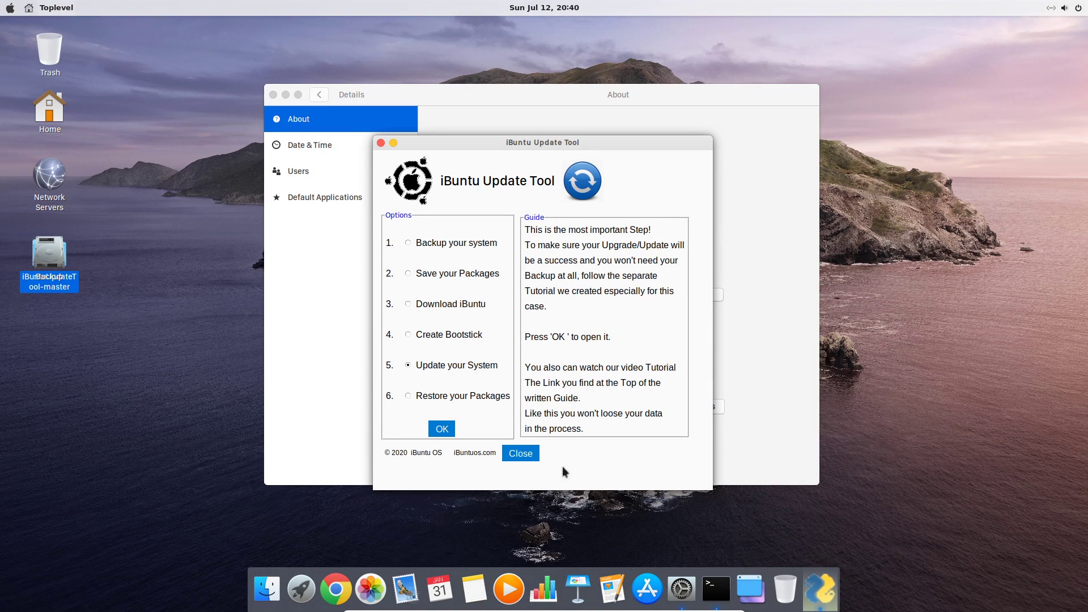
Close the Update Tool and Settings windows, then Power Off from the system menu
click(518, 455)
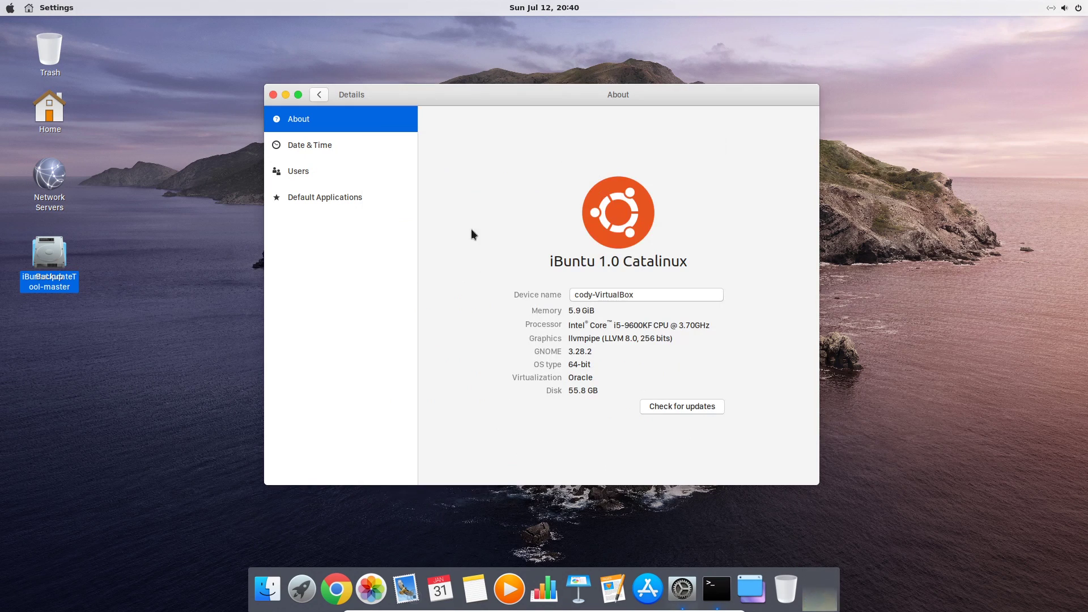
click(273, 95)
click(1078, 8)
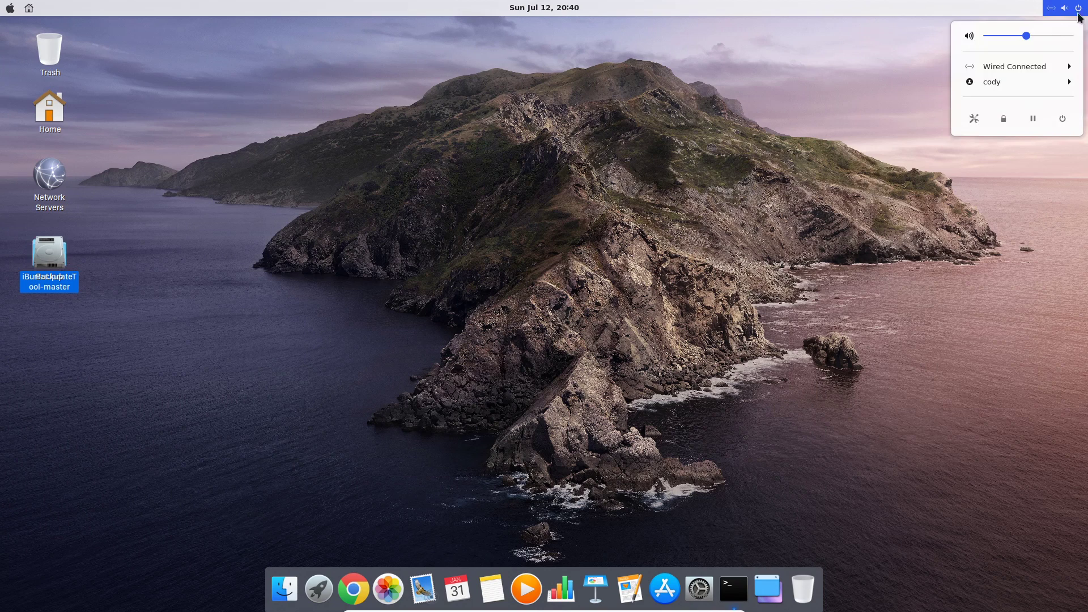
click(1066, 116)
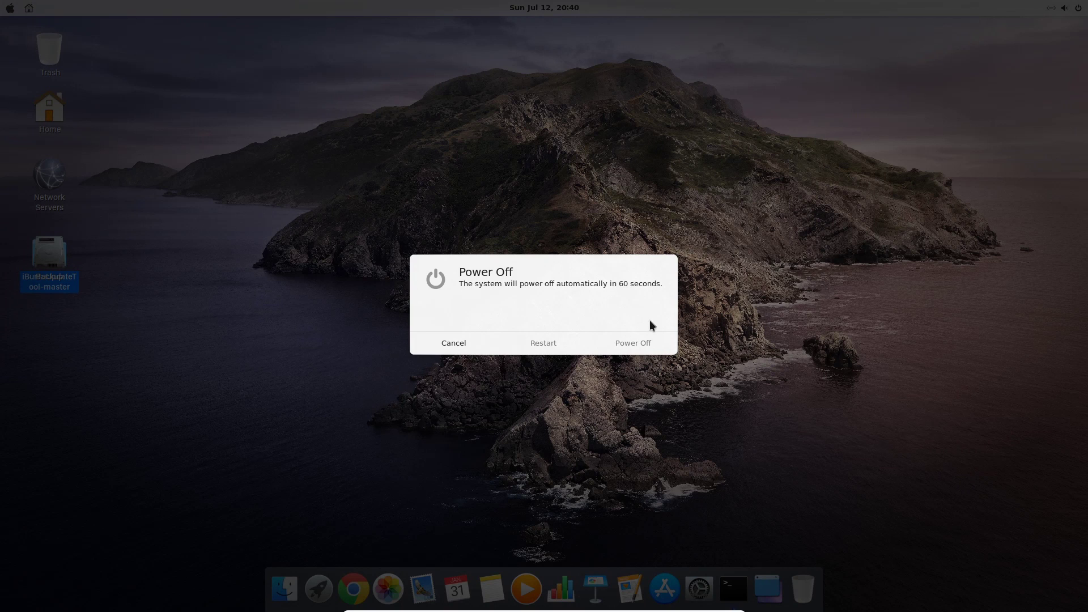
click(643, 344)
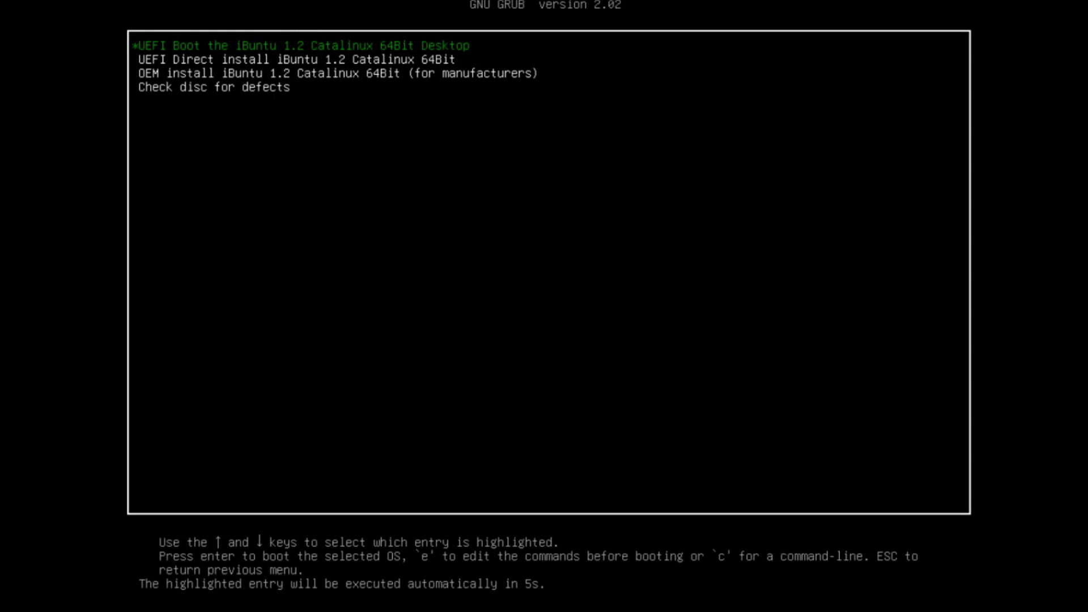
Boot 'UEFI Direct install iBuntu 1.2' and accept English, English (US) keyboard and default update options
key(Down)
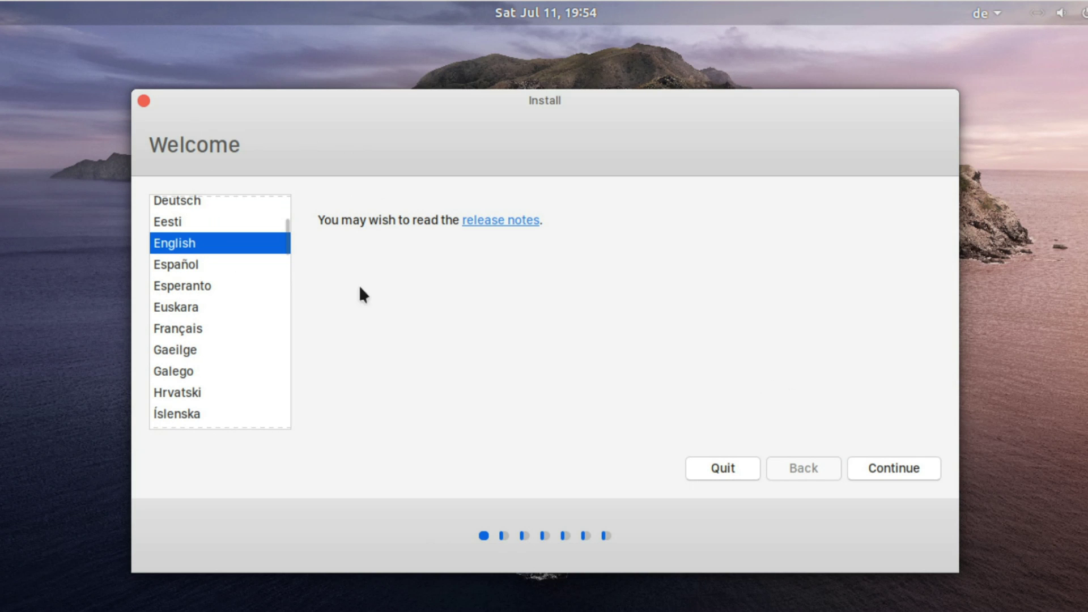
click(861, 468)
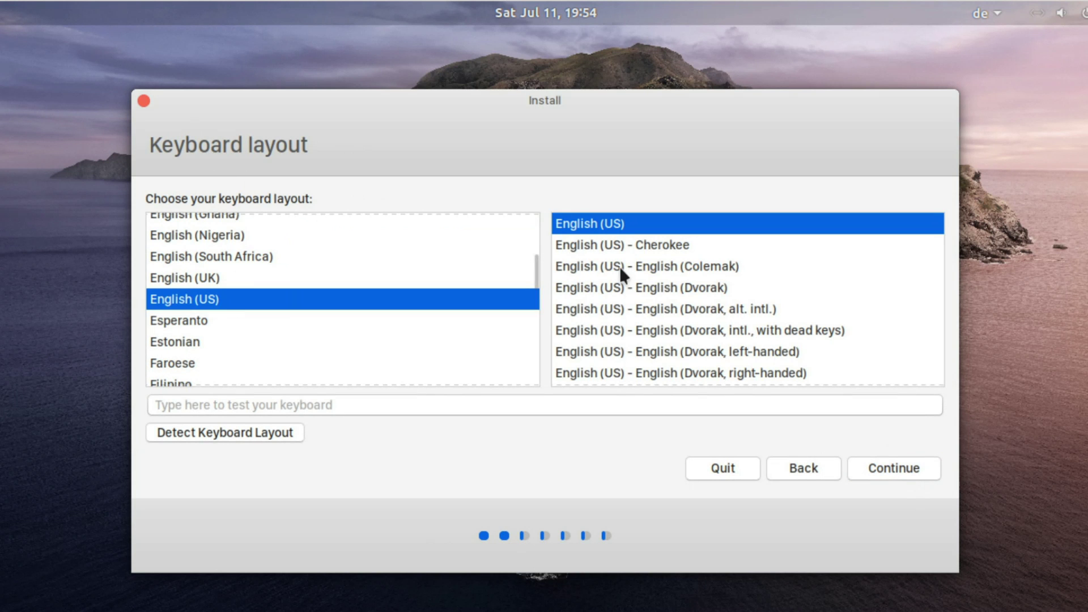
click(910, 467)
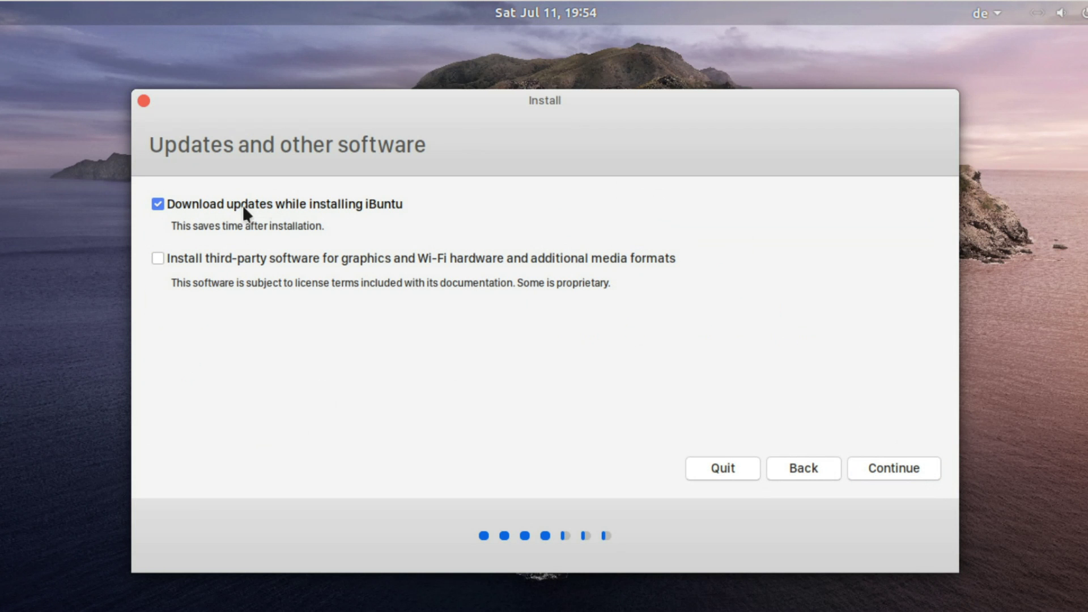
click(912, 477)
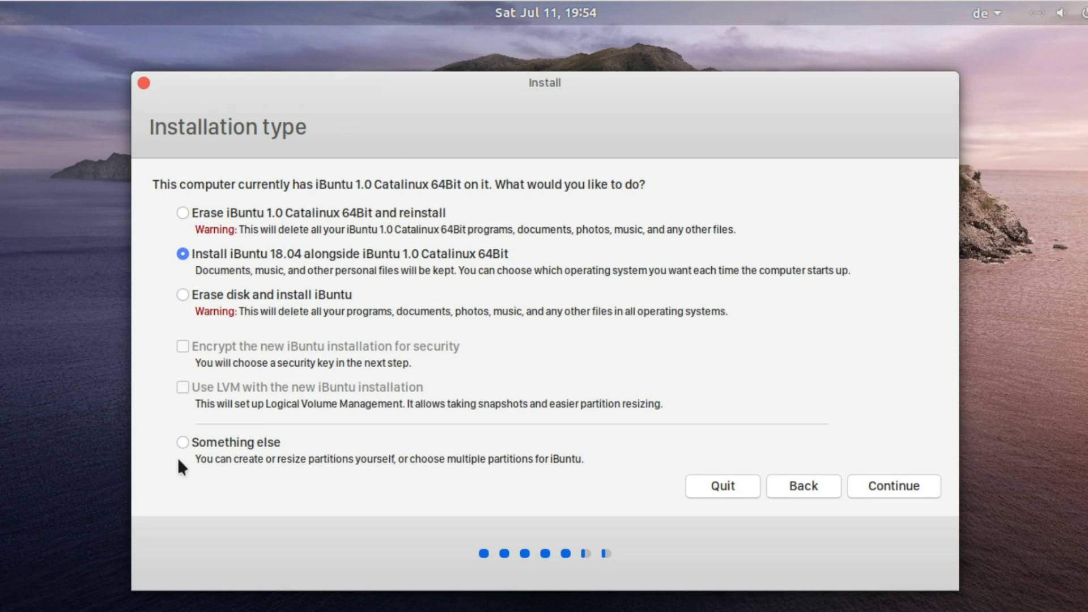
Choose 'Something else' partitioning and open the edit dialog for /dev/sda2
click(196, 441)
click(902, 486)
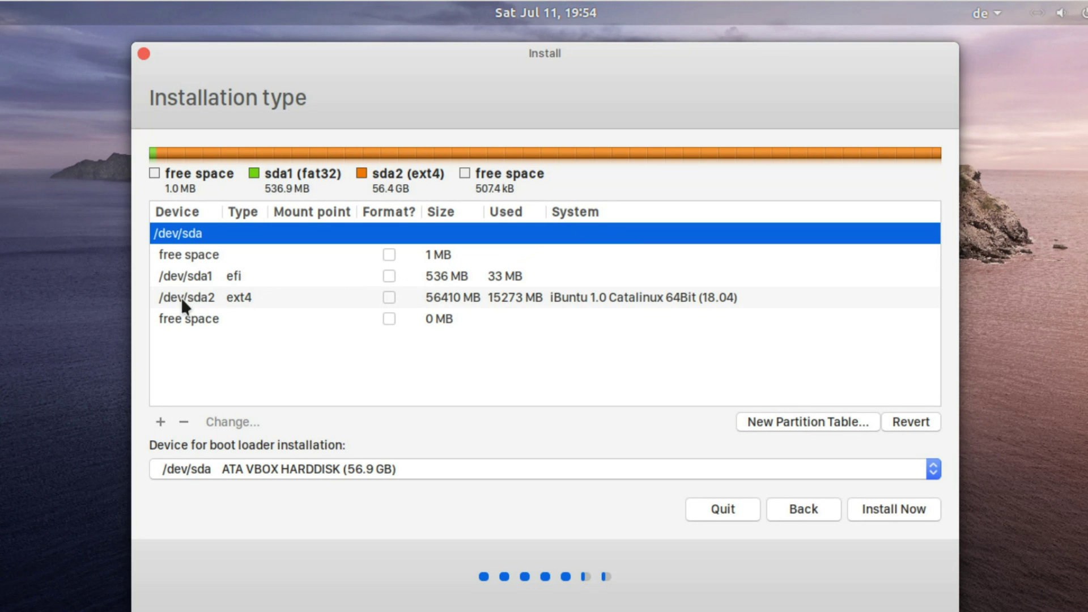
click(347, 296)
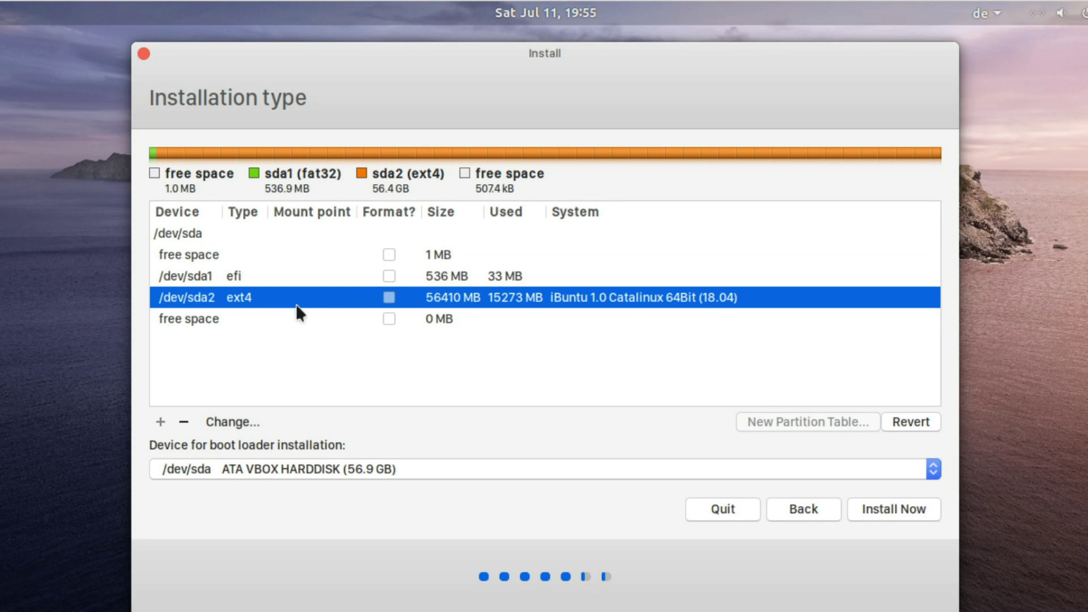
right_click(318, 305)
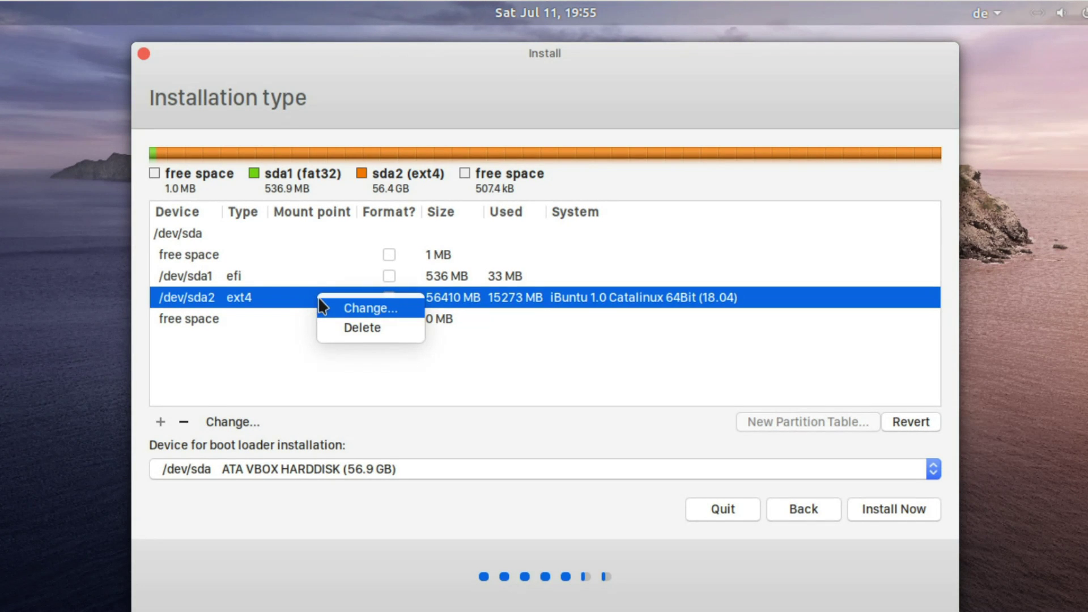
click(375, 307)
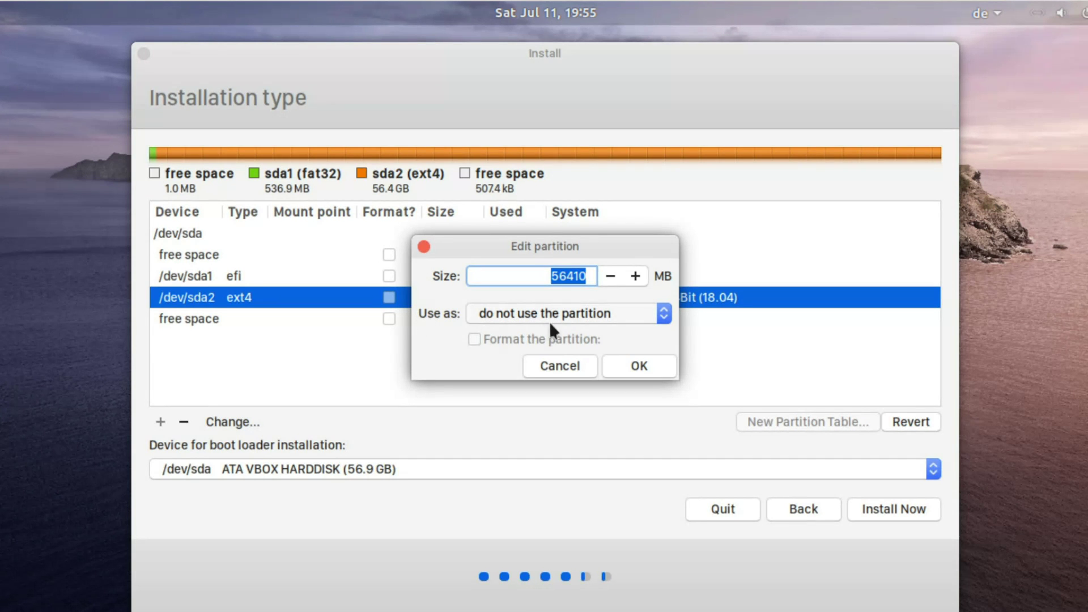
Set /dev/sda2 to use Ext4 journaling file system with mount point /
click(627, 310)
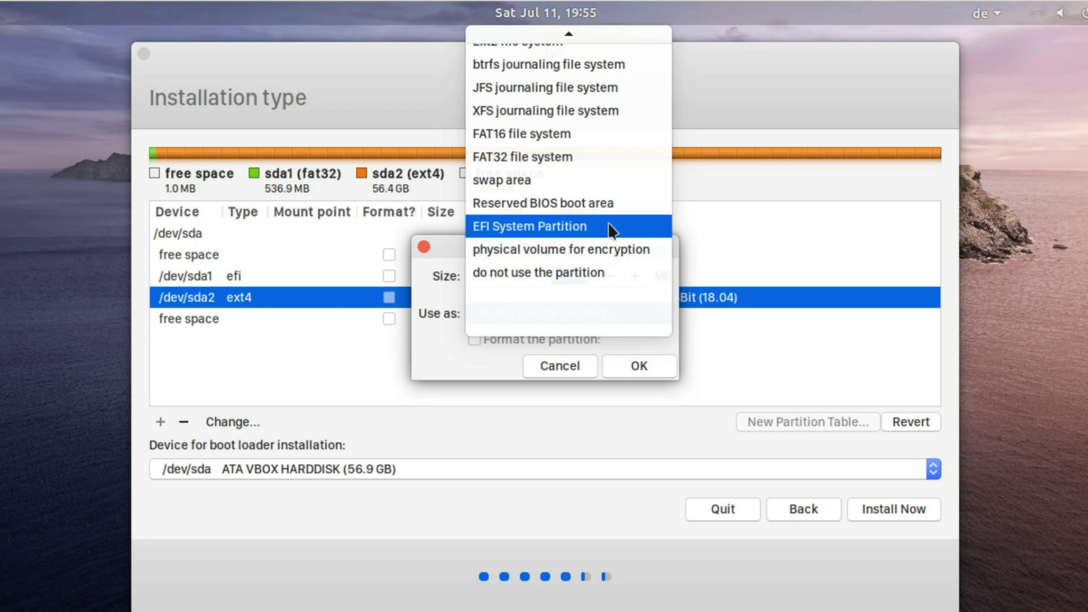
scroll(621, 228, up, 2)
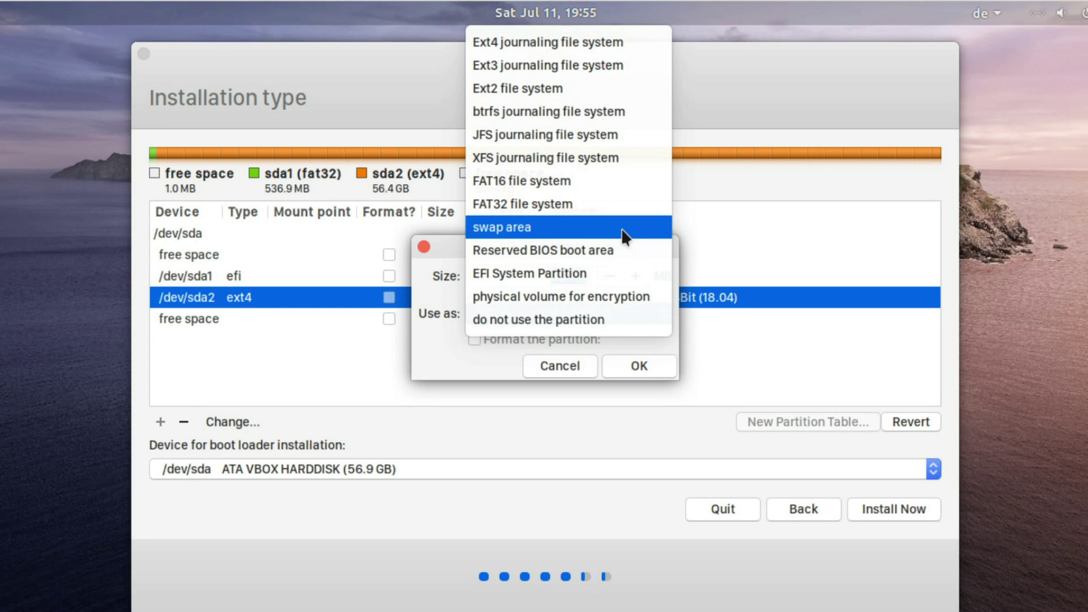
click(573, 46)
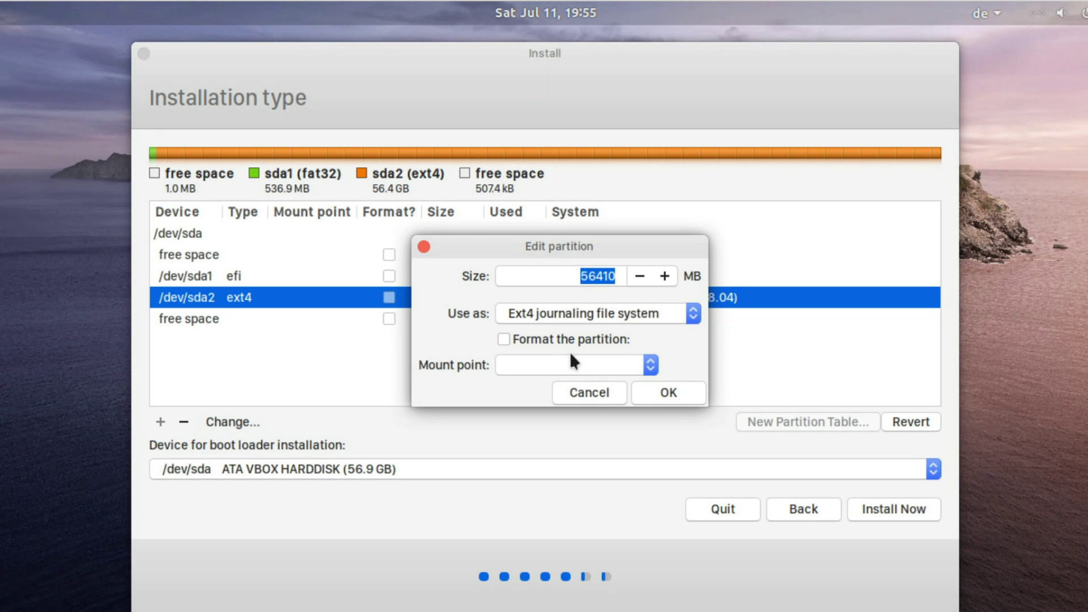
click(649, 365)
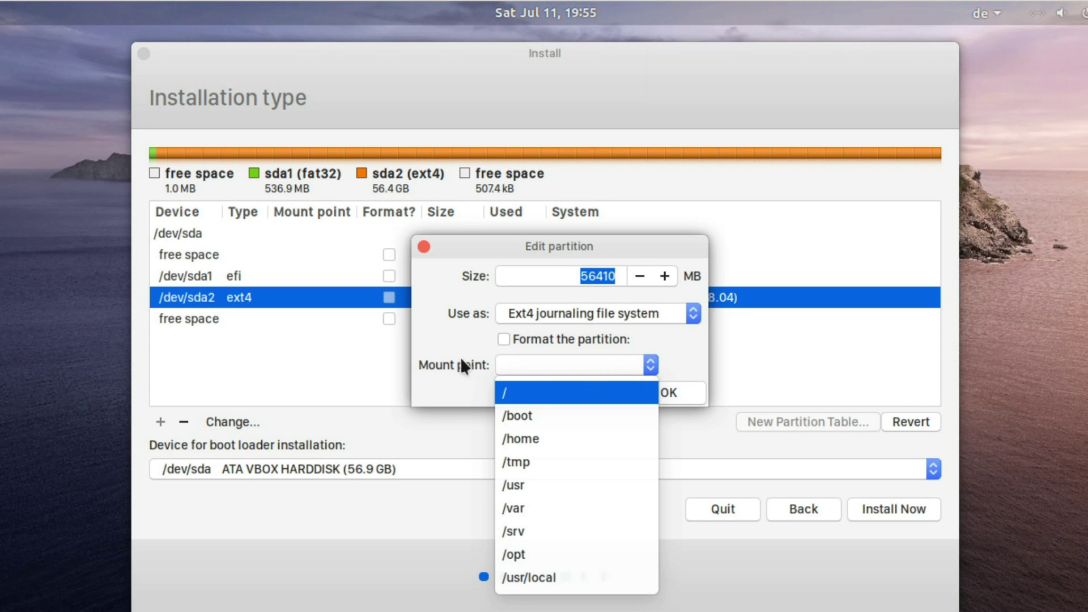
click(518, 393)
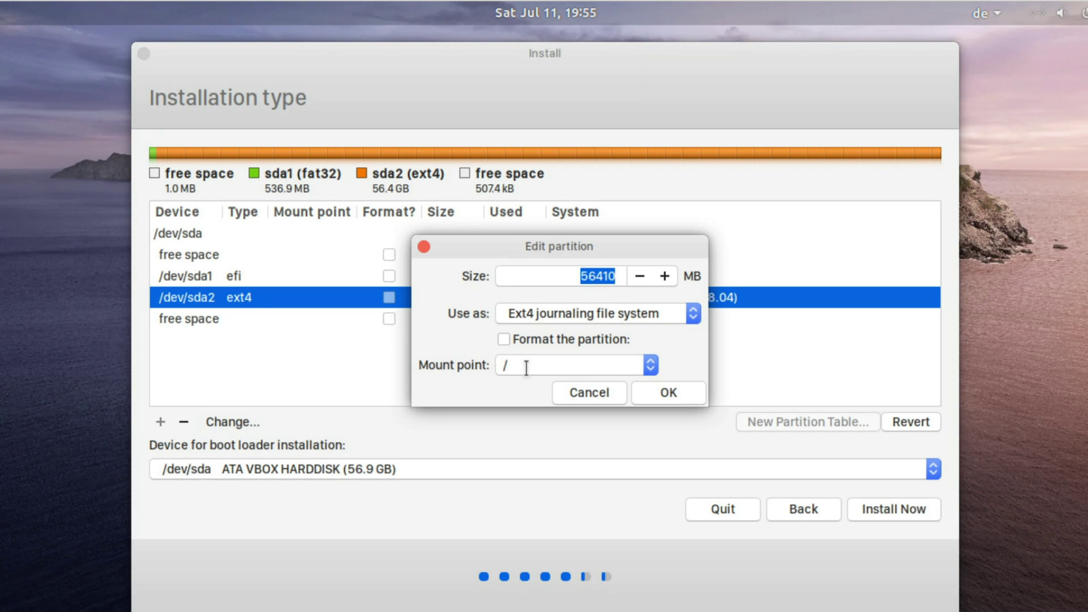
click(688, 393)
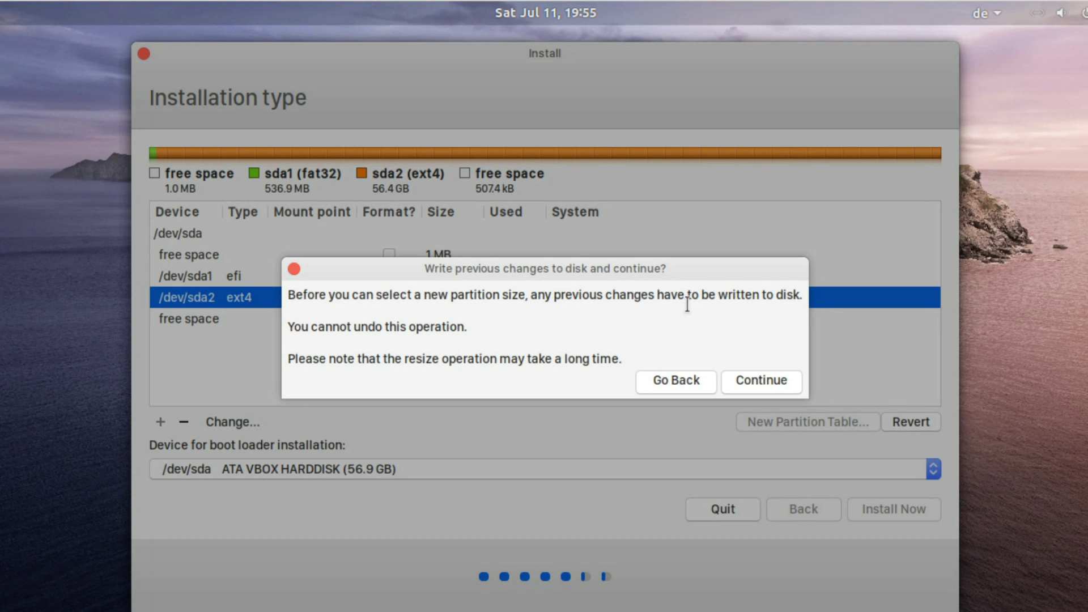
Confirm writing changes to disk and proceed despite the unformatted /dev/sda2 warning
click(784, 383)
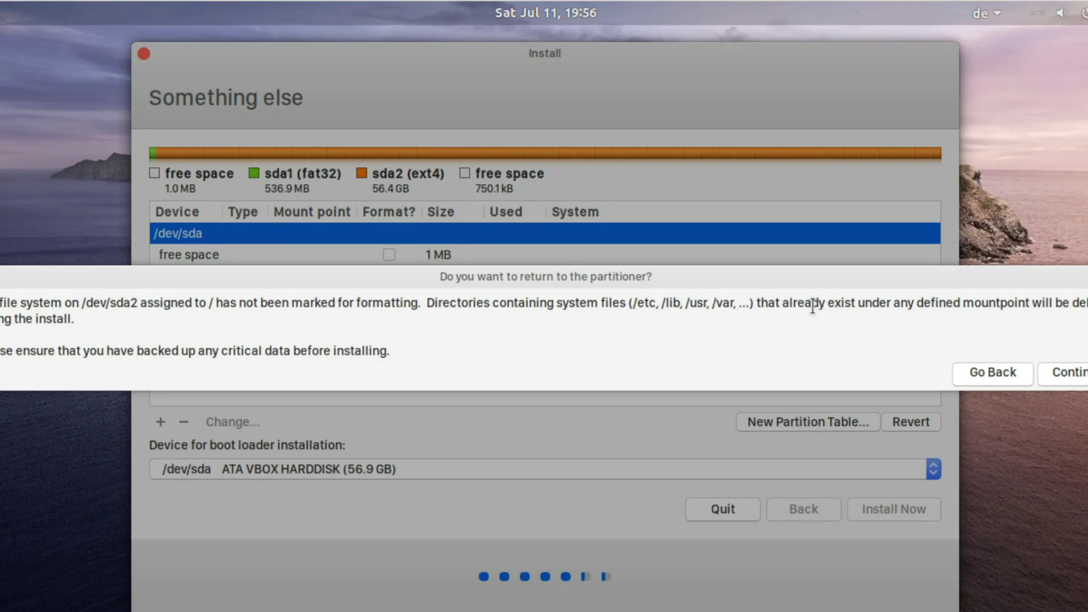
click(1085, 376)
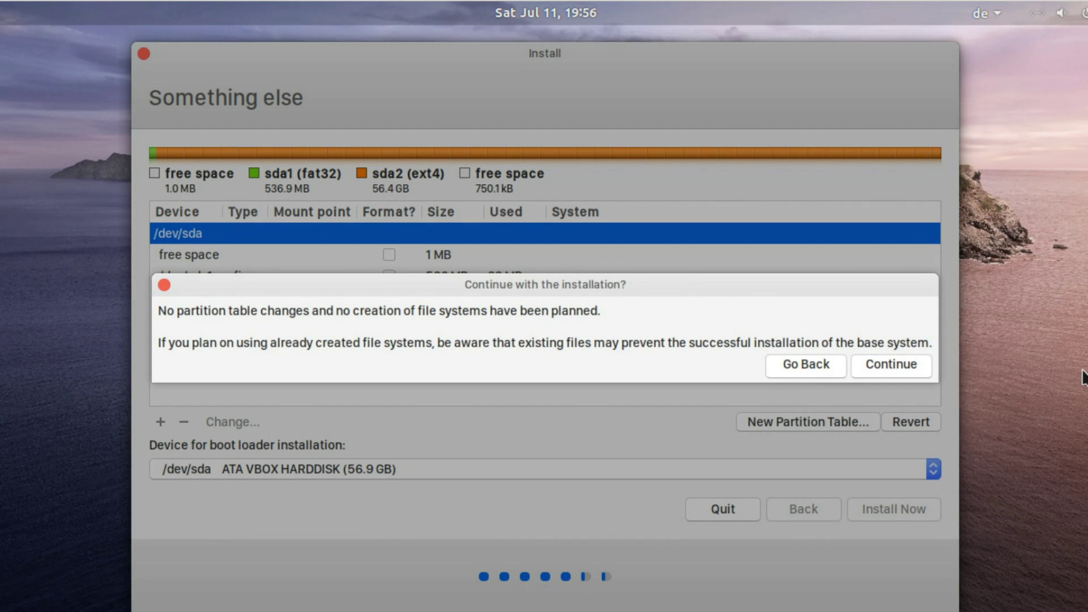
click(891, 367)
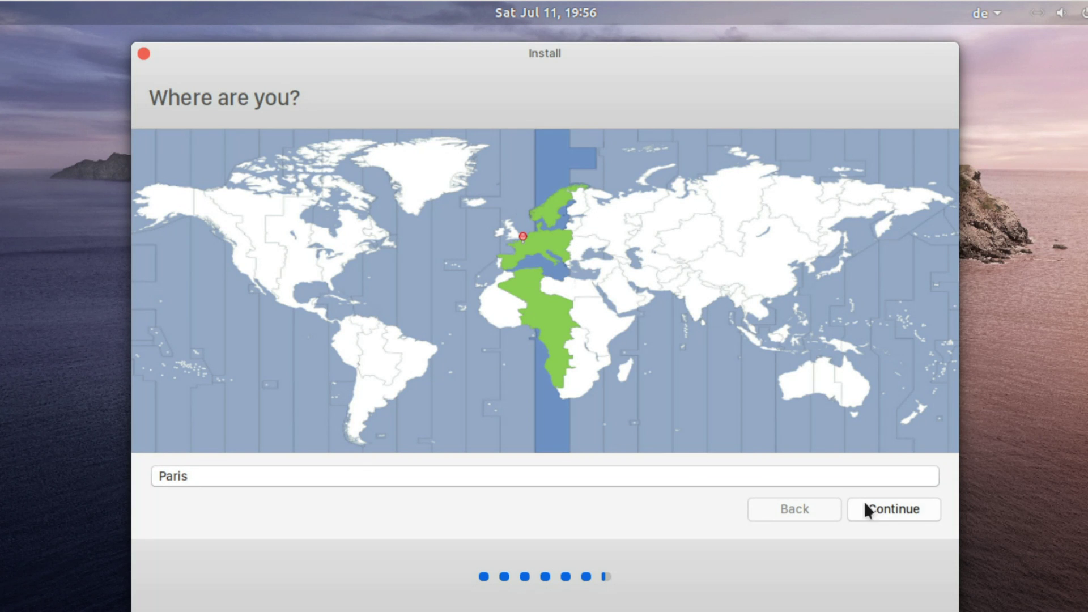
Confirm Paris as the location, then enter the name ibuntu and a confirmed login password
click(888, 515)
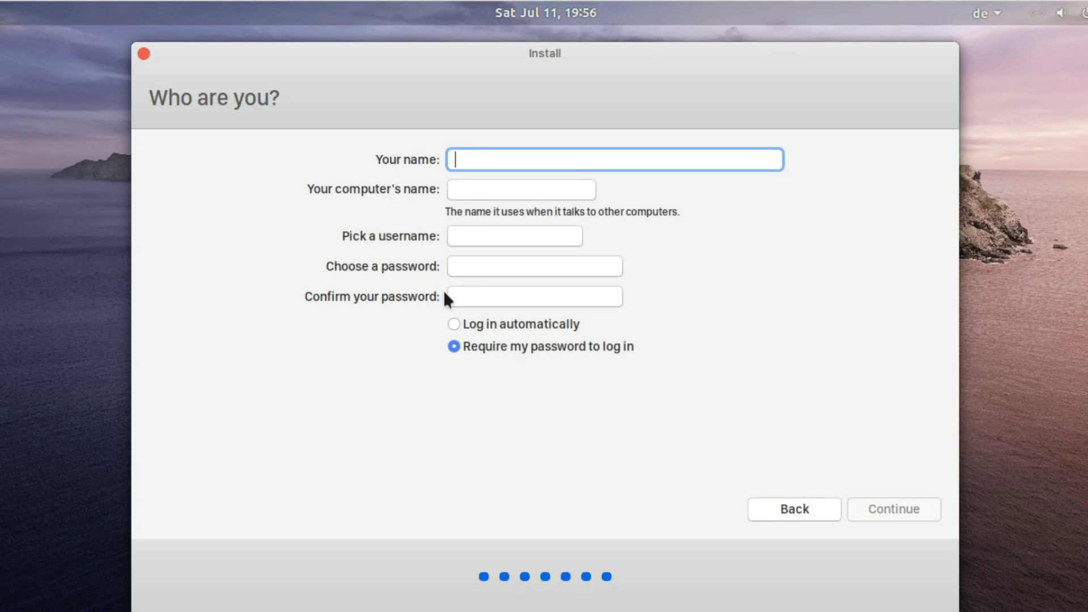
text(ibuntu)
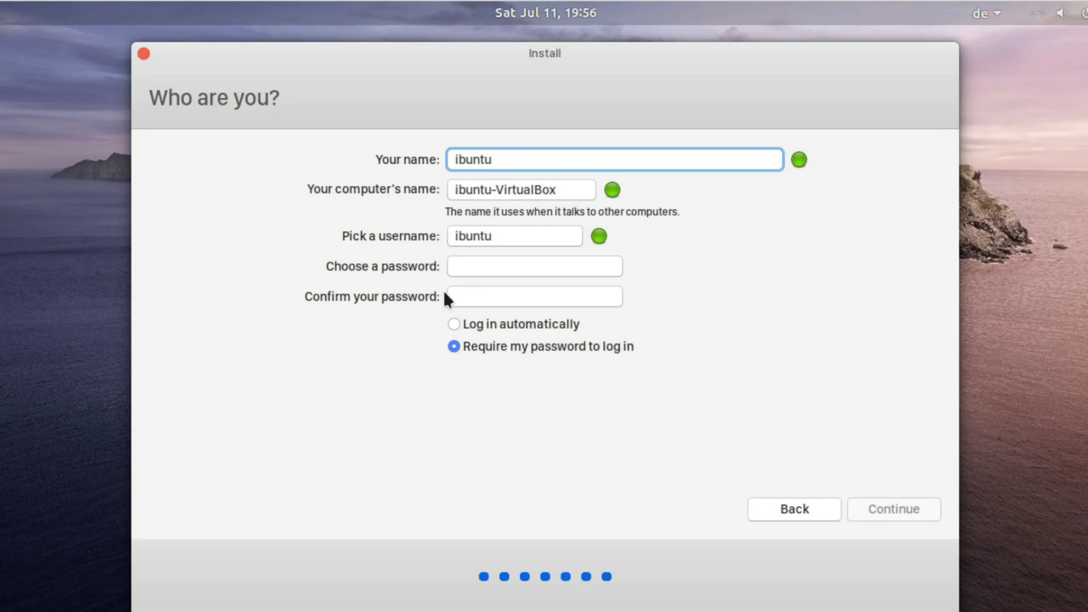
key(Tab)
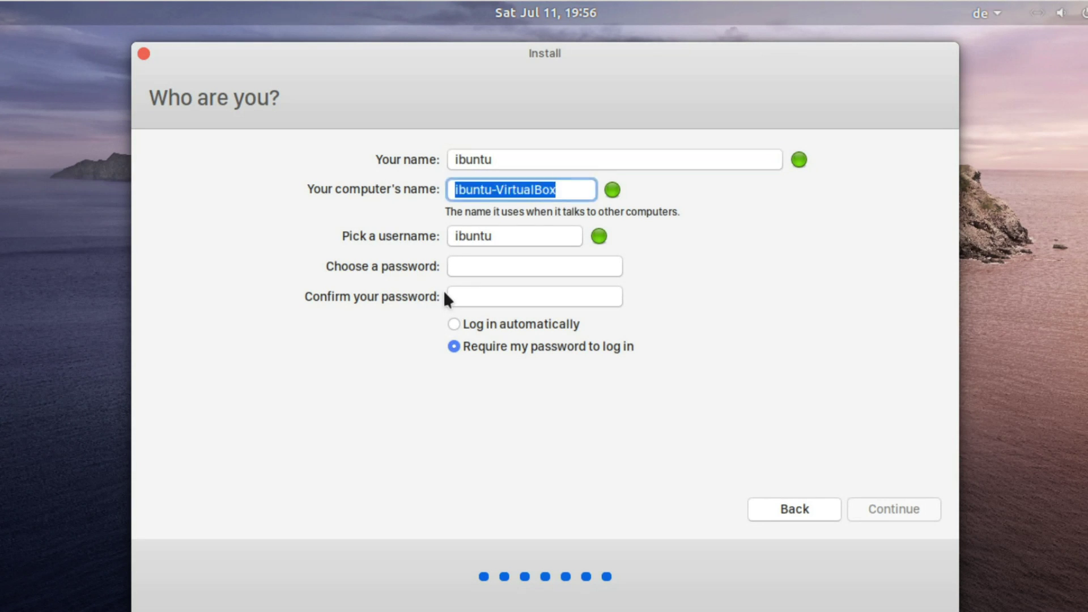
key(Tab)
key(Tab)
text(1234)
key(Tab)
text(1234)
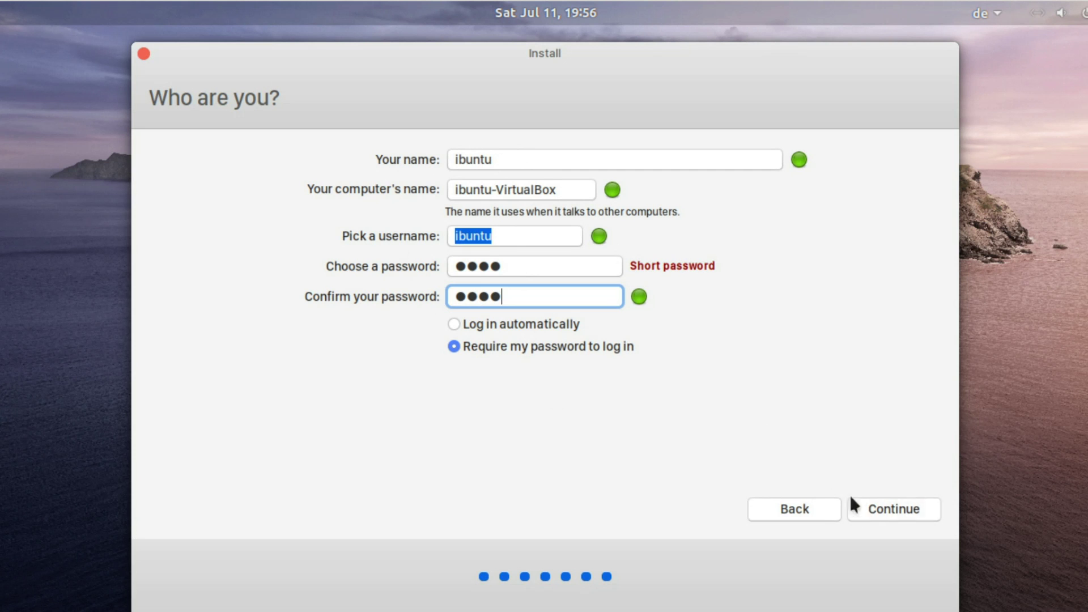
click(891, 510)
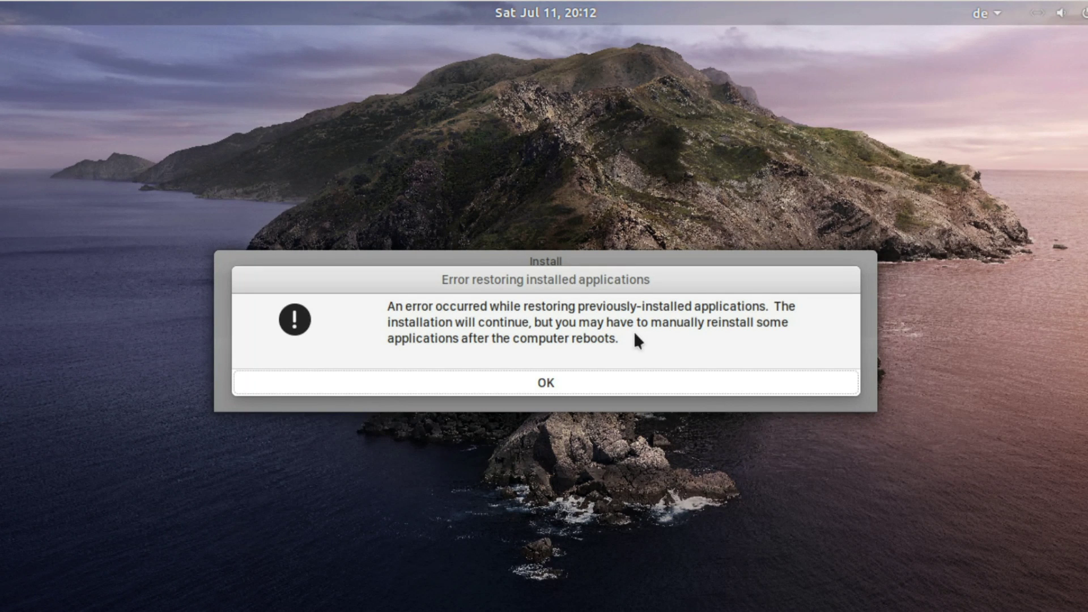
Dismiss the application-restore error and restart the computer to boot into iBuntu 1.2 Catalinux
click(549, 385)
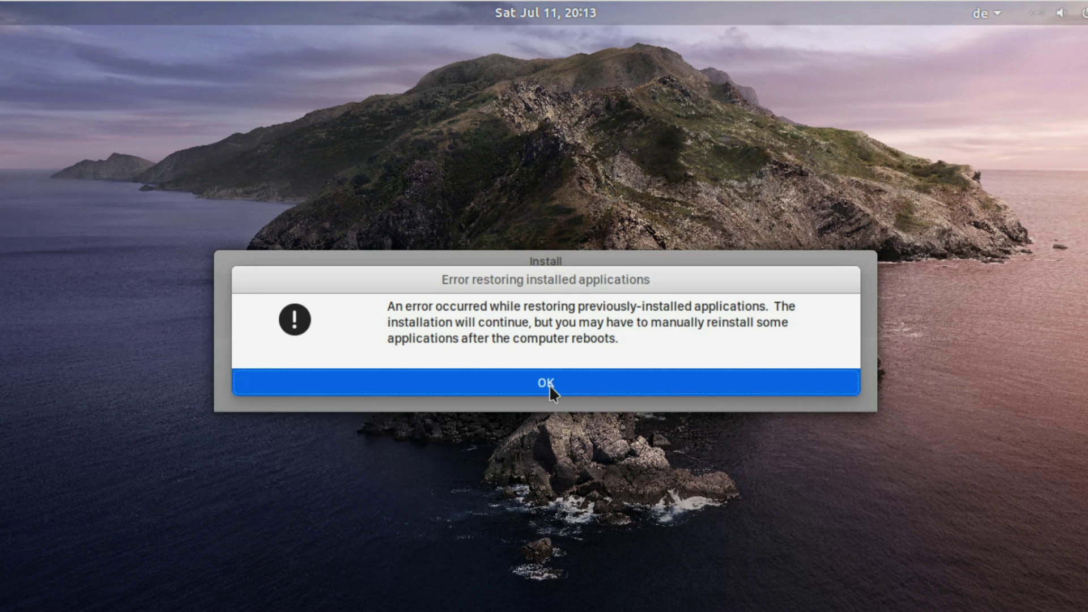
click(801, 371)
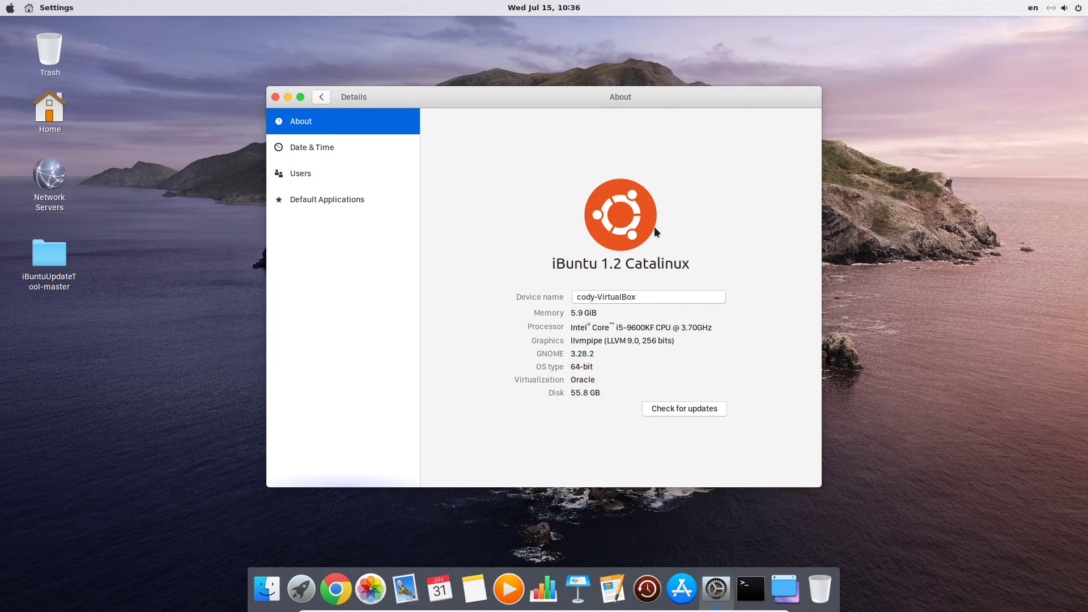
Close the Settings window, then open and close the app launcher without launching anything
click(275, 97)
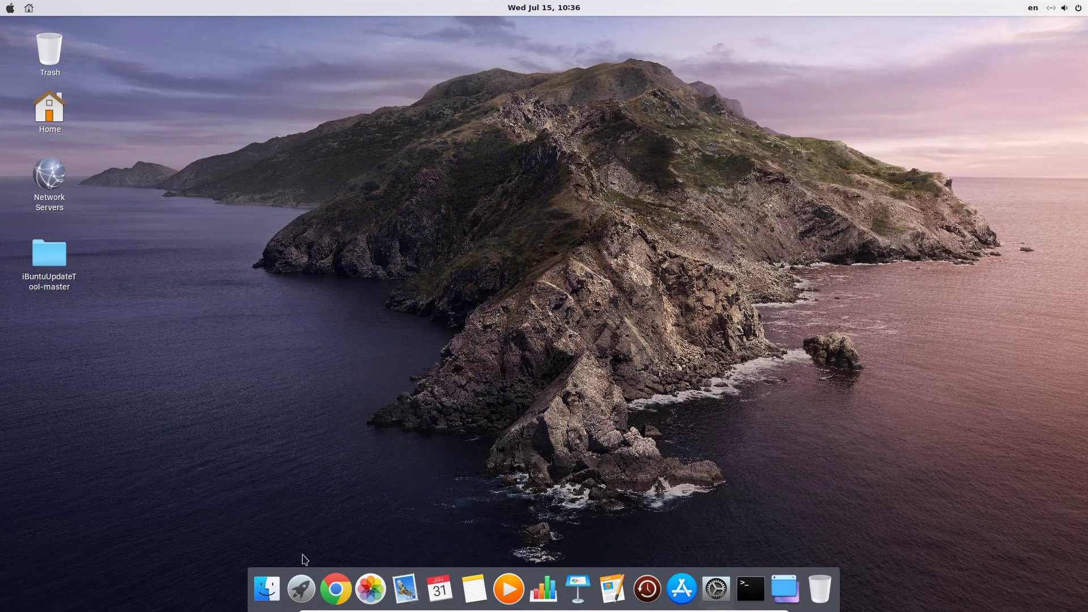
click(302, 584)
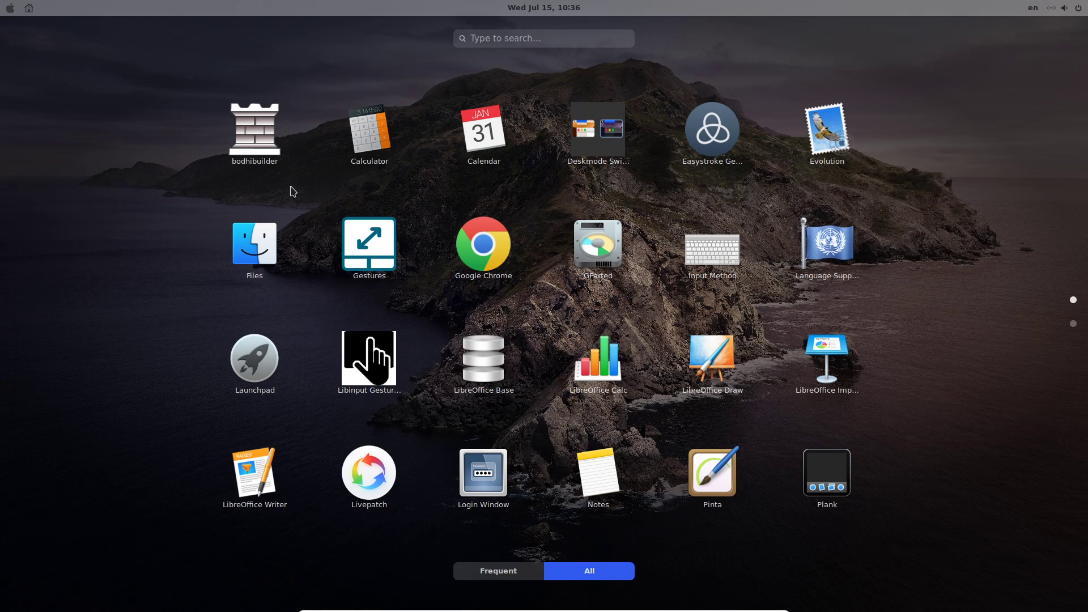
click(897, 152)
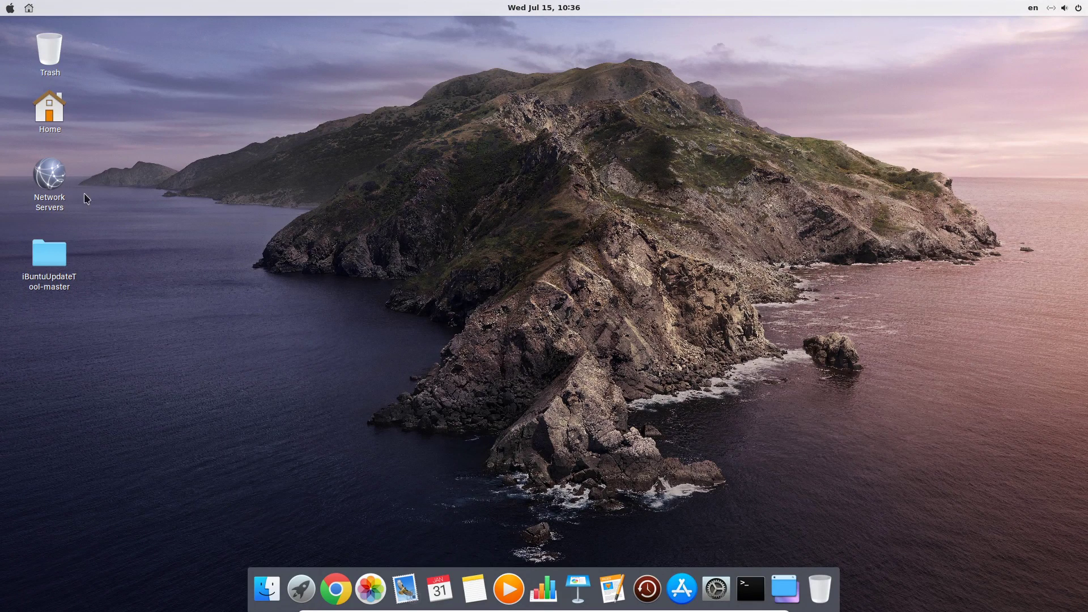
Run iBuntu_Update_Tool_start.sh from iBuntuUpdateTool-master and authorize its dependency install with the sudo password
double_click(58, 253)
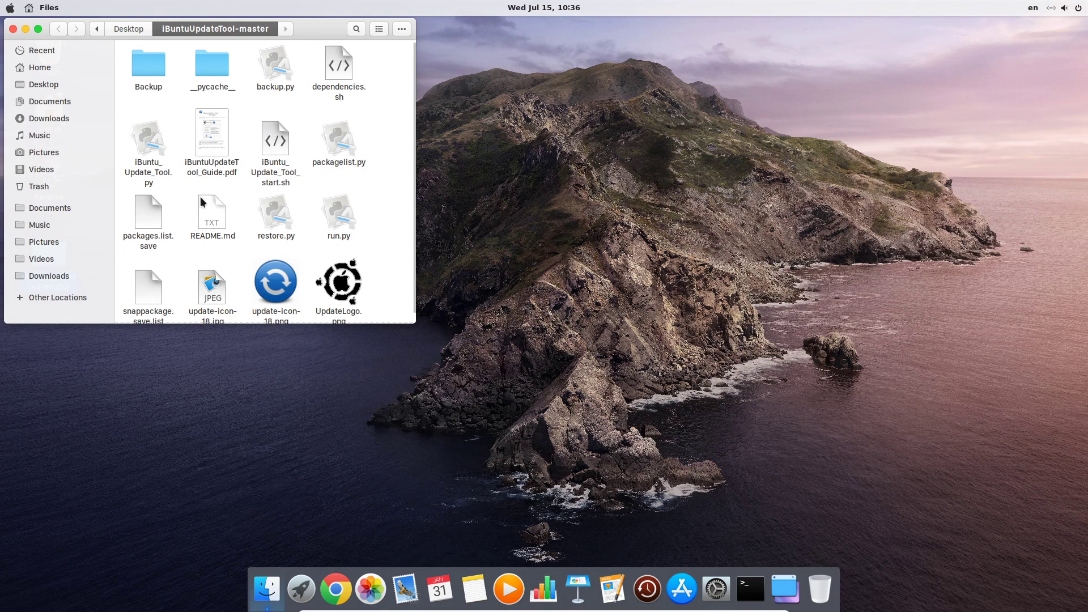
click(286, 139)
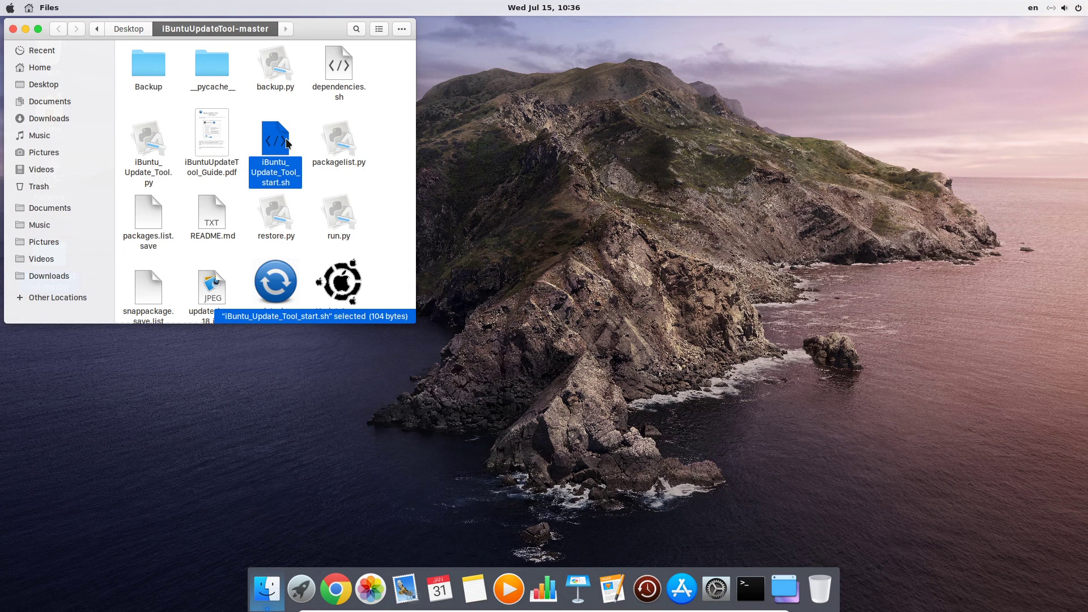
double_click(273, 147)
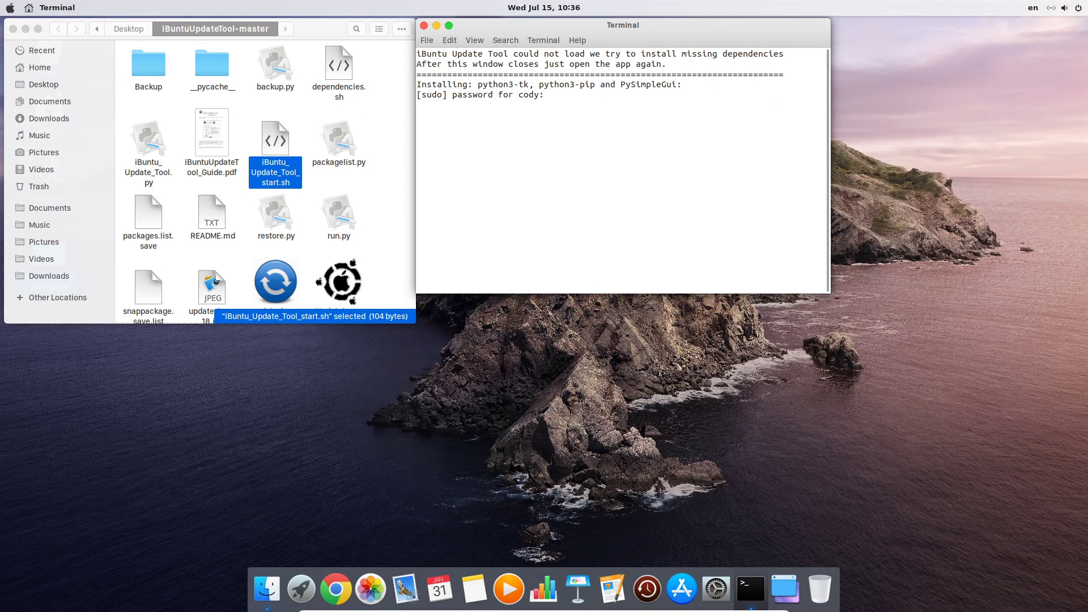
key(Return)
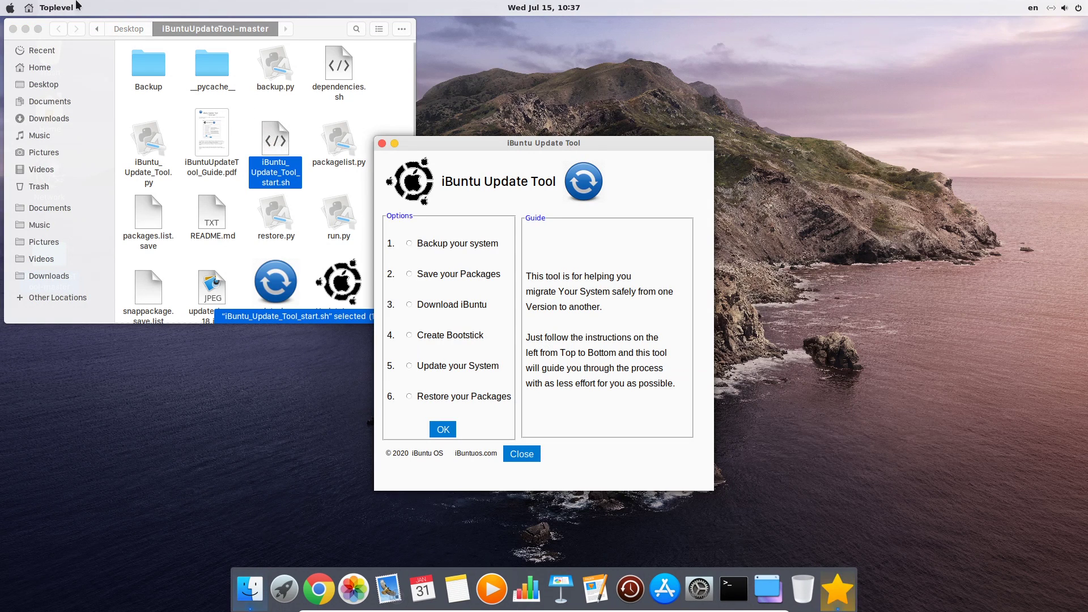
Close Files, then start Restore your Packages and authorize it with the sudo password
click(13, 28)
click(13, 28)
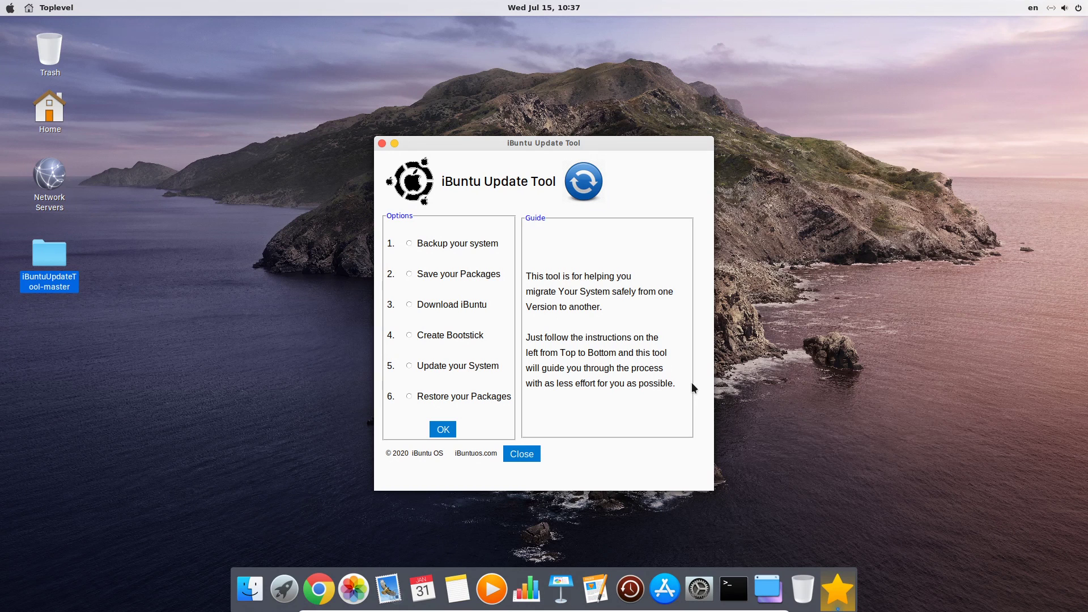
click(462, 400)
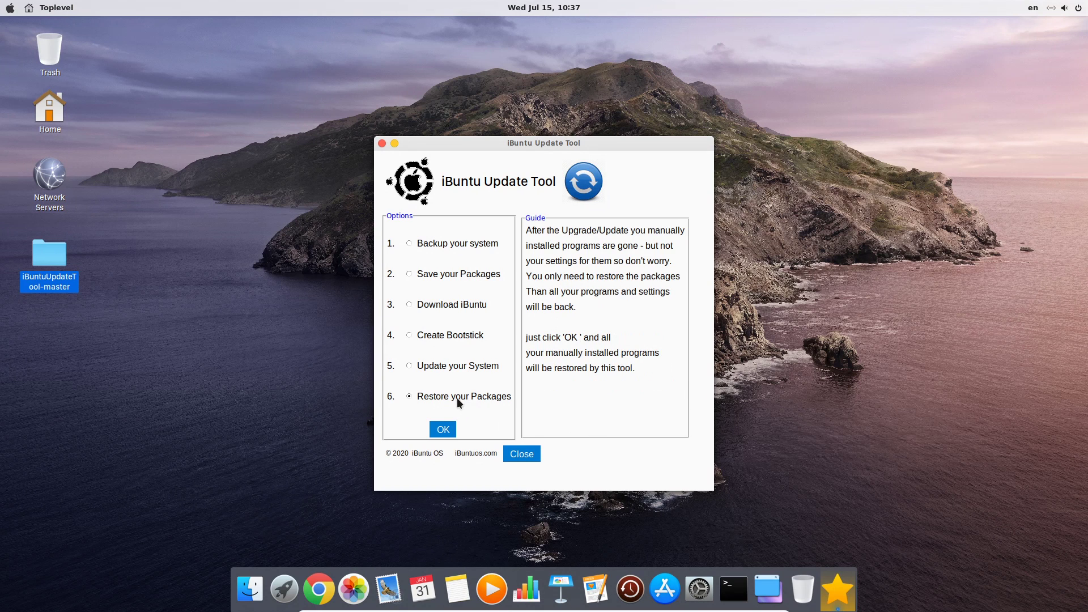
click(444, 429)
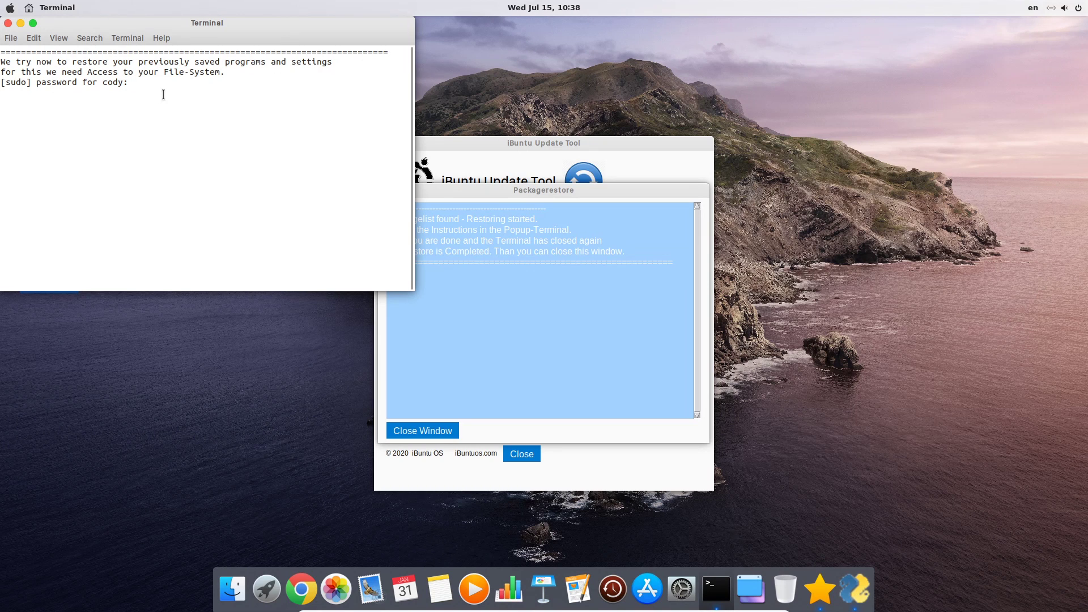
key(Return)
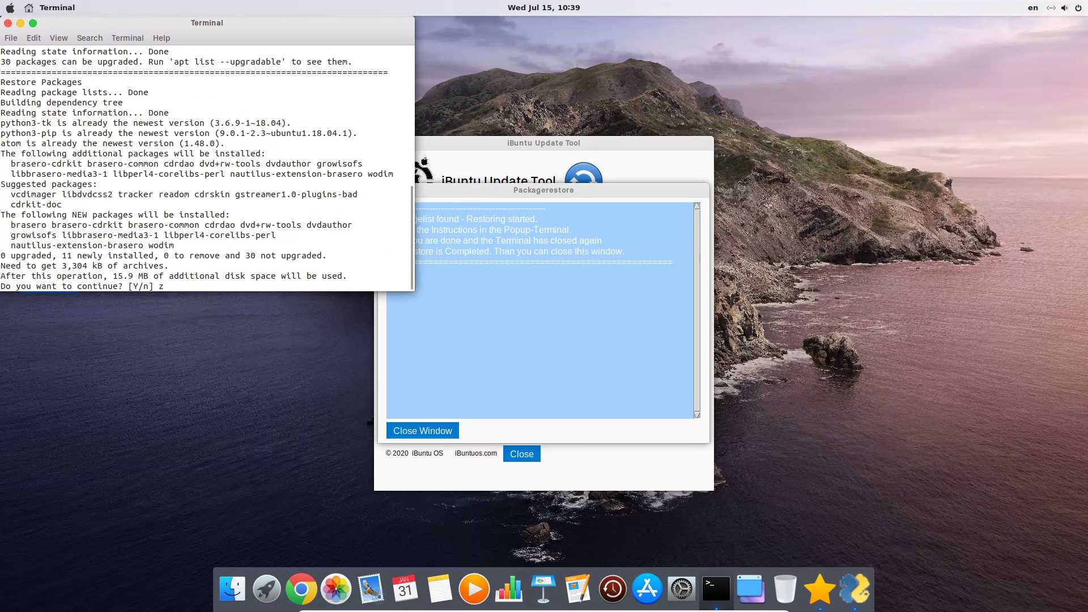
Agree to install the additional packages, then close the restore terminal, window and Update Tool
key(Return)
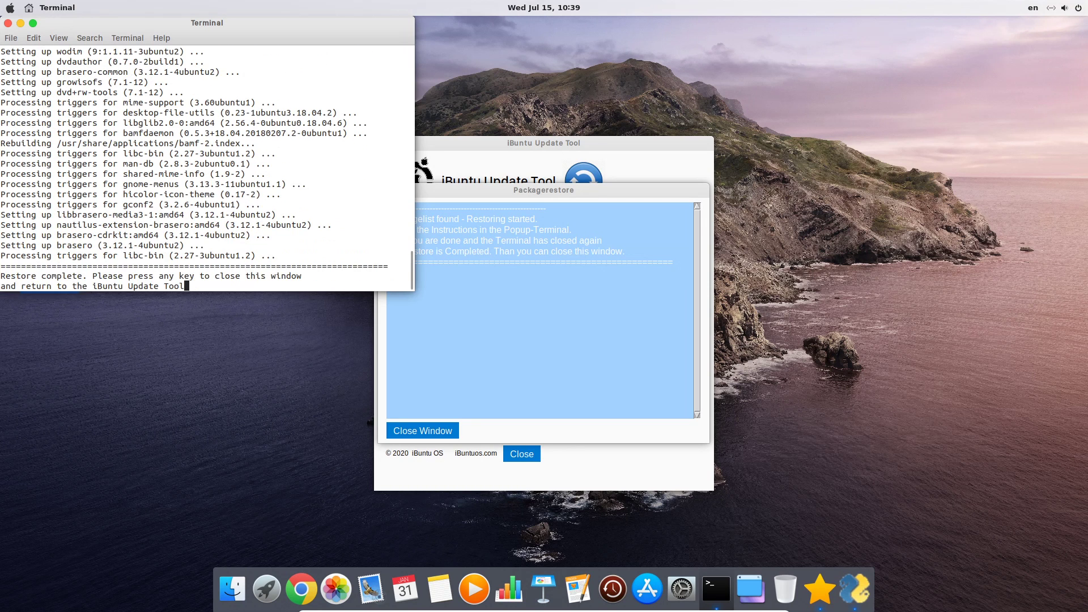
key(Return)
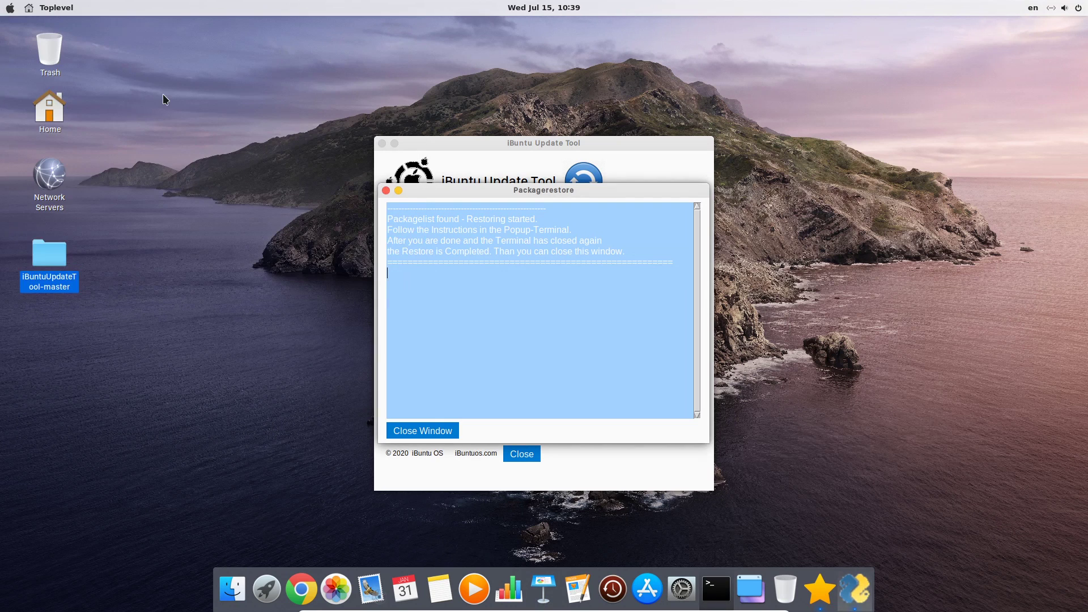
click(438, 429)
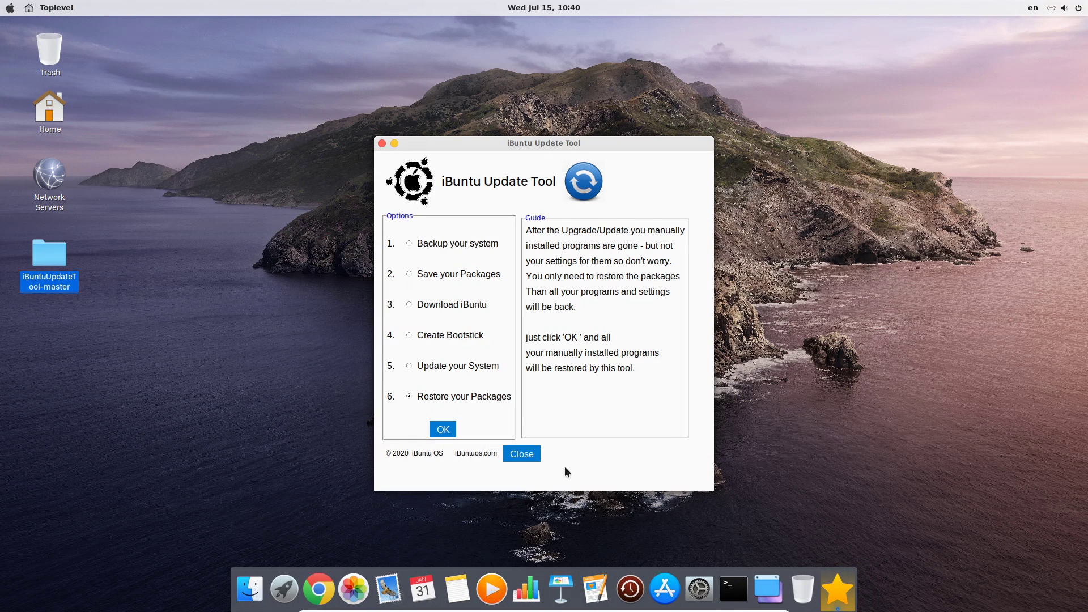
click(531, 457)
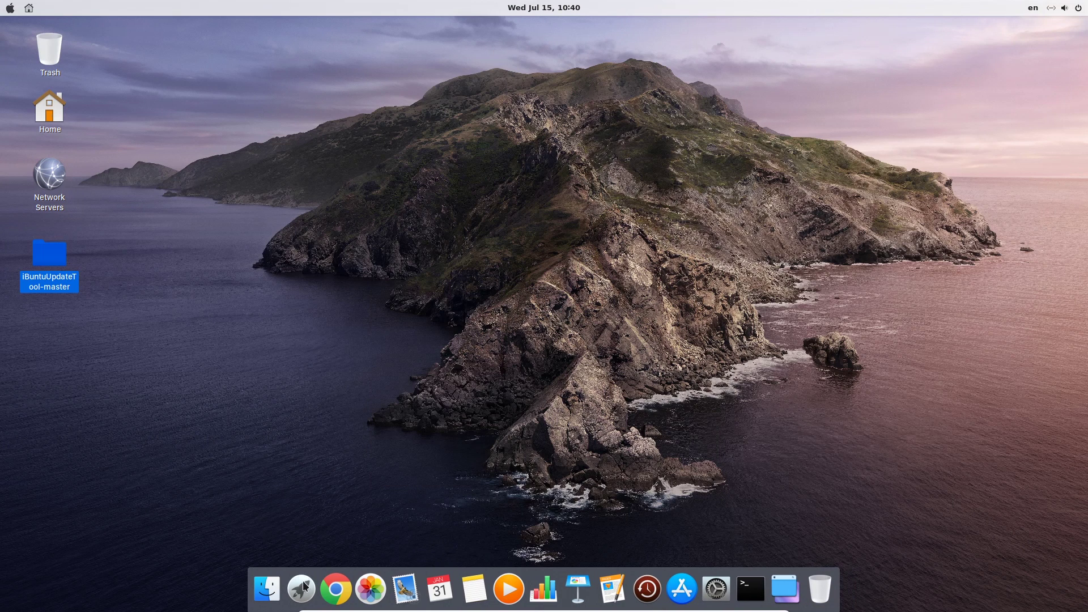
click(305, 588)
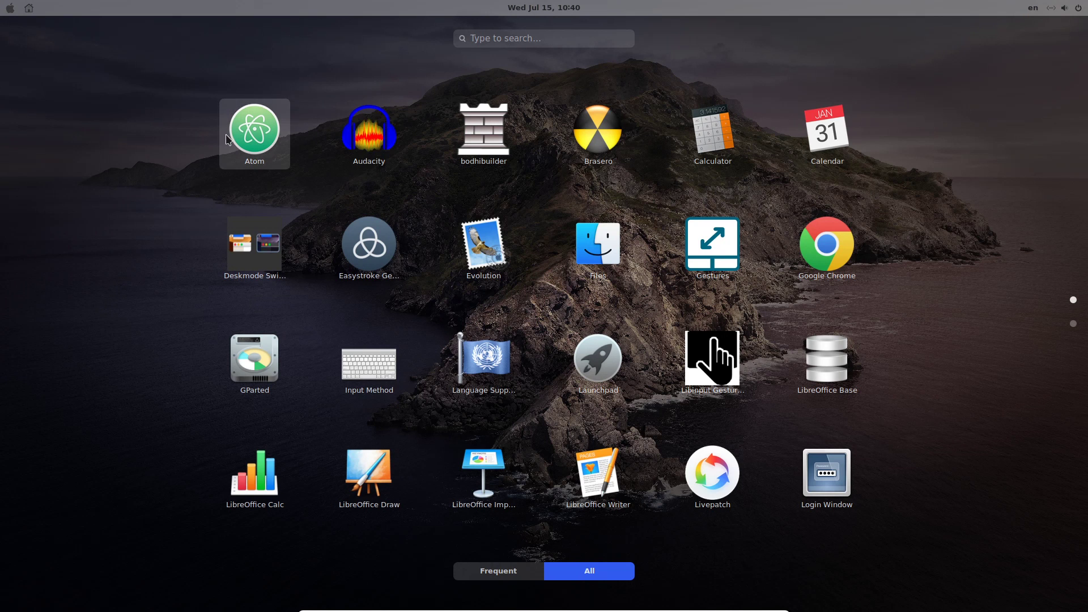
click(247, 128)
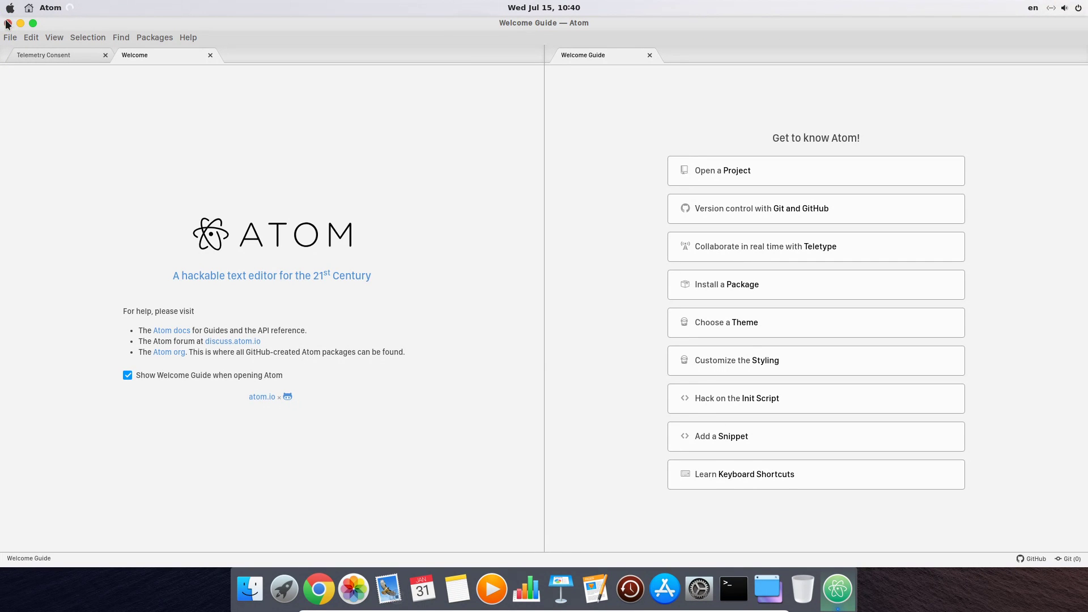
click(10, 23)
click(301, 590)
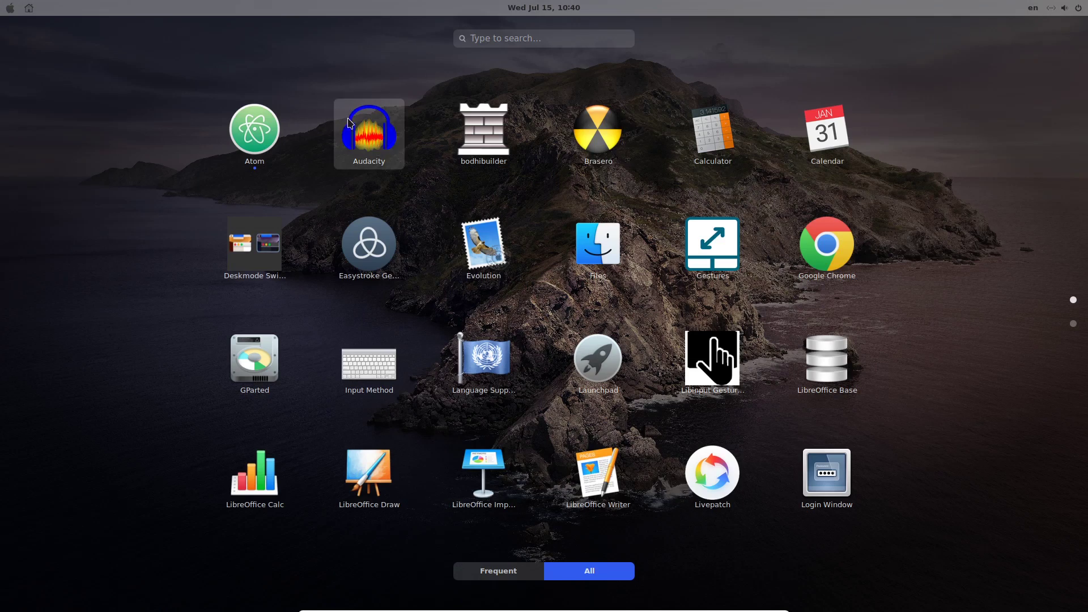
click(356, 124)
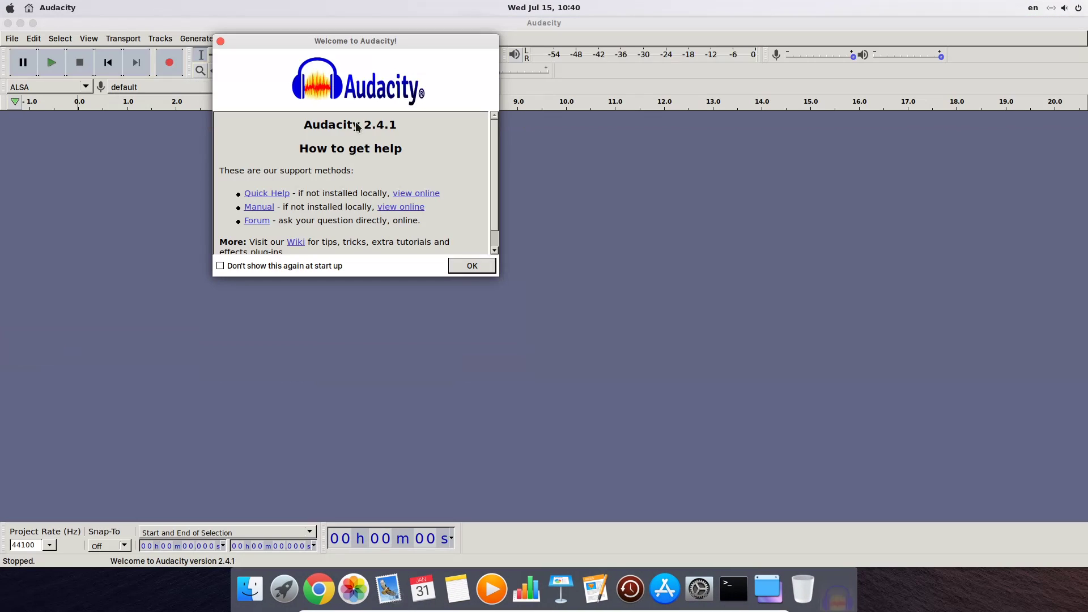
click(474, 267)
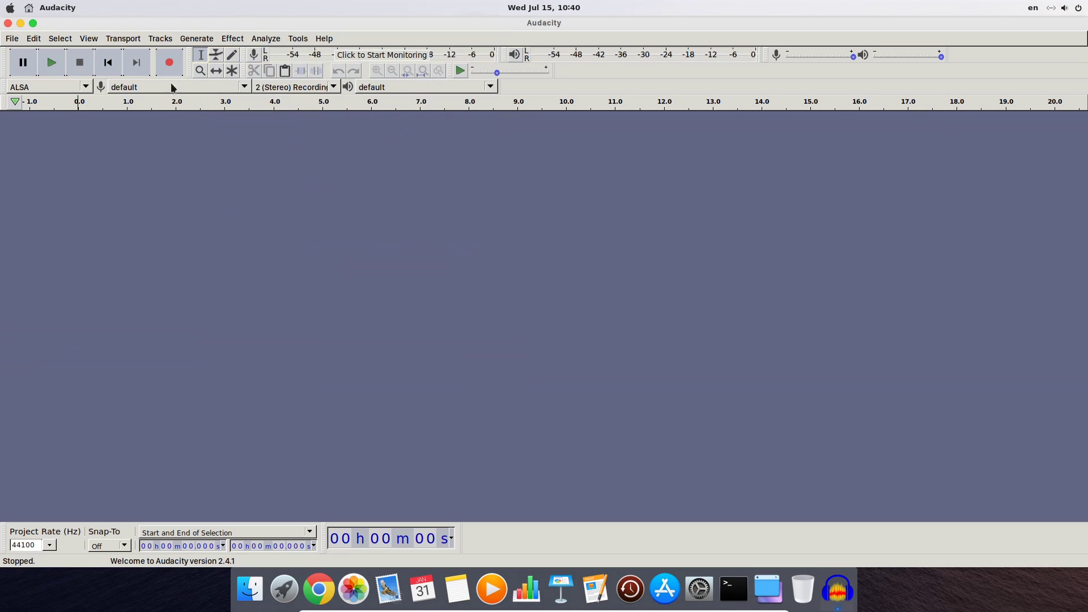
click(10, 39)
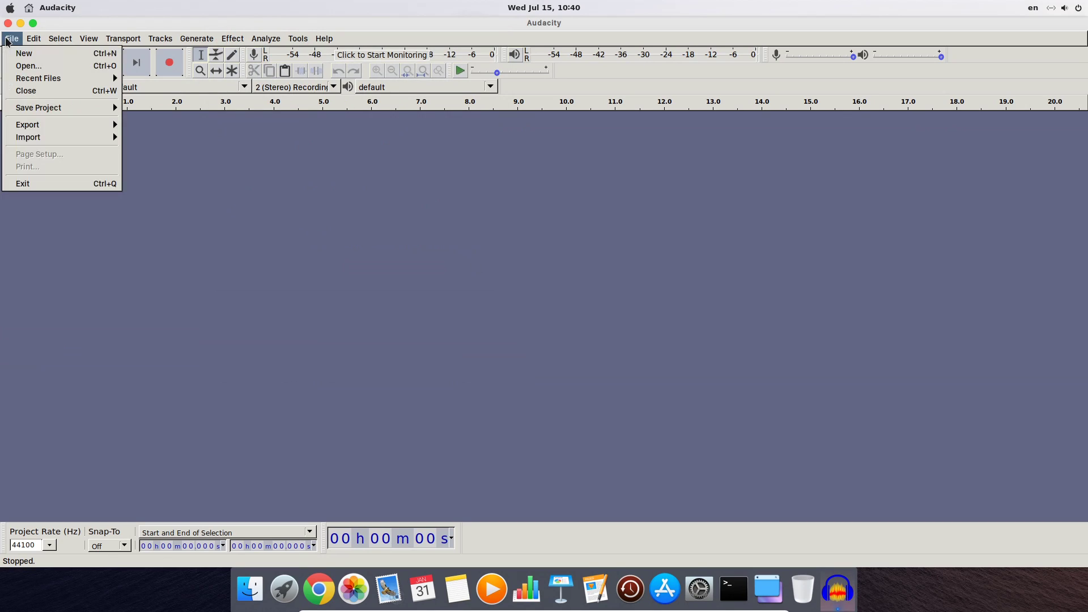
click(44, 184)
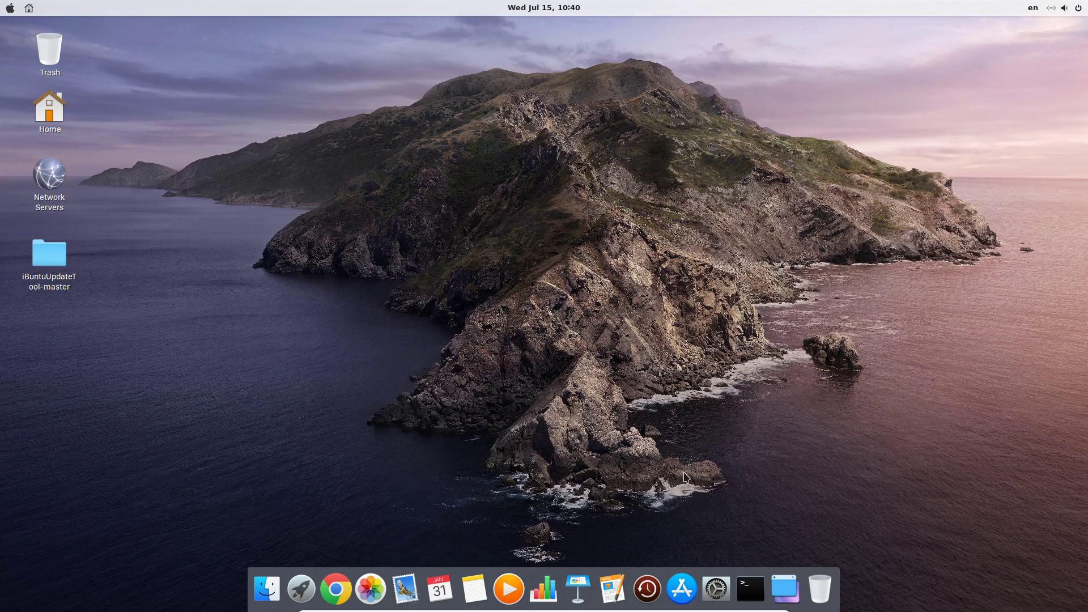
Launch System Settings from the dock
click(715, 588)
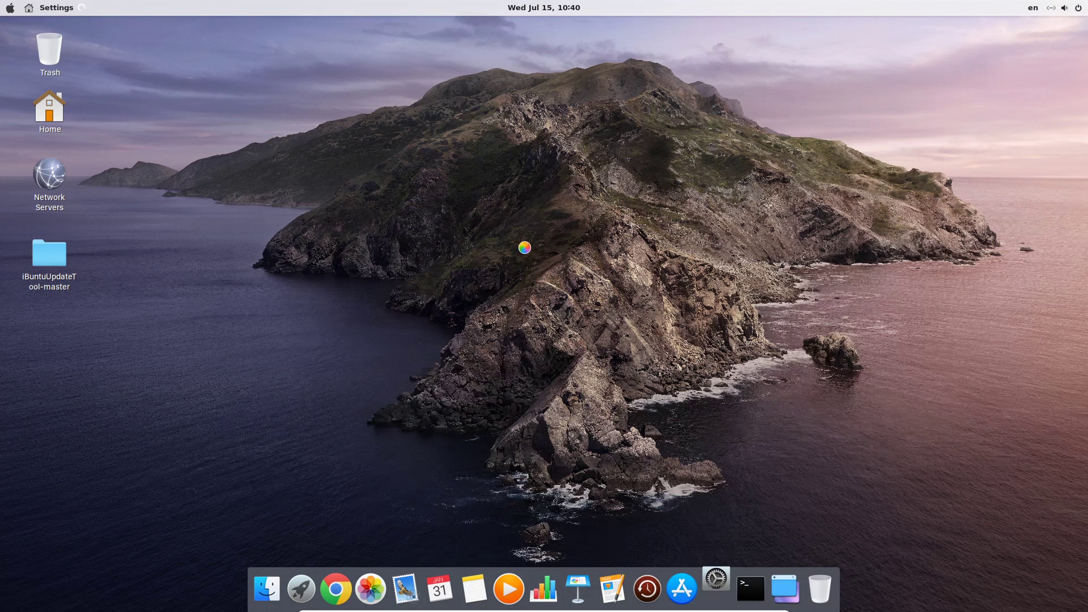